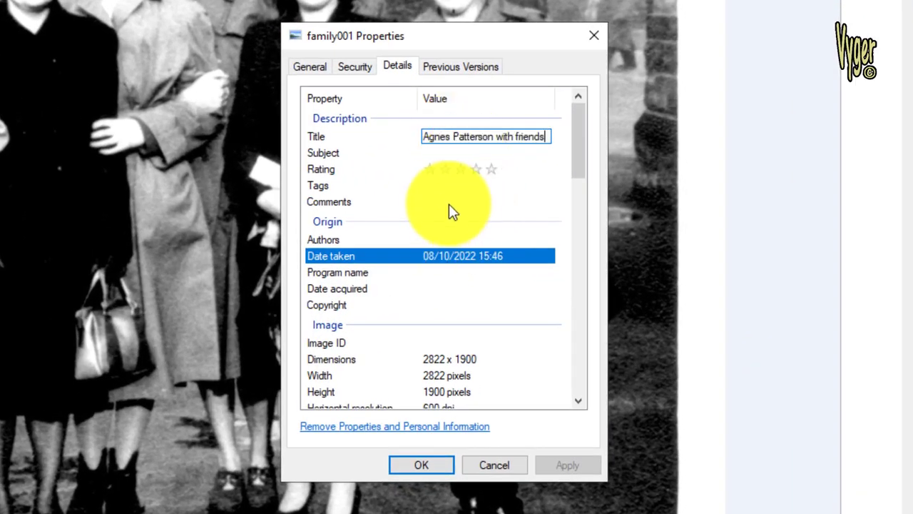
# Step: Add the comment 'St. Marys - Crumlin Road' and set Date taken to 01/01/1943, then apply
pyautogui.click(442, 202)
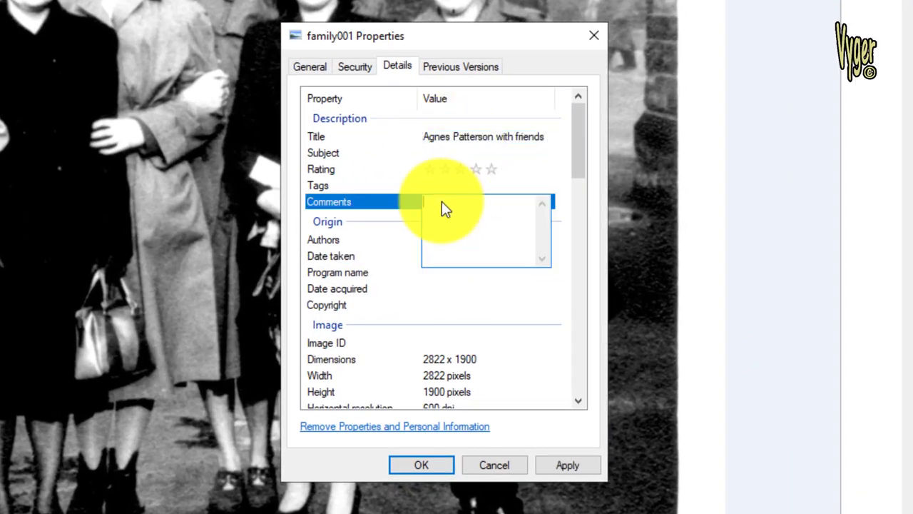
pyautogui.write('St')
pyautogui.write('. Marys - Crumlin Road with friends out of Mackeys - vygerfhvideo')
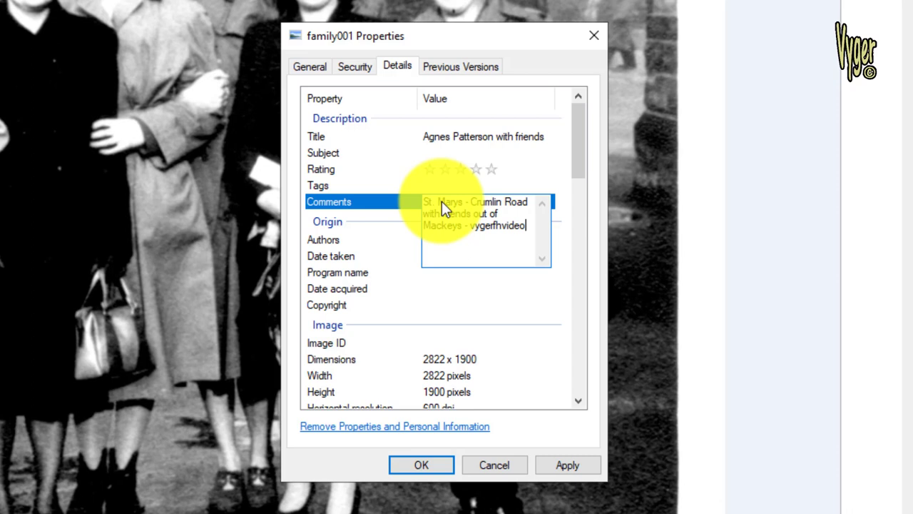
pyautogui.click(446, 255)
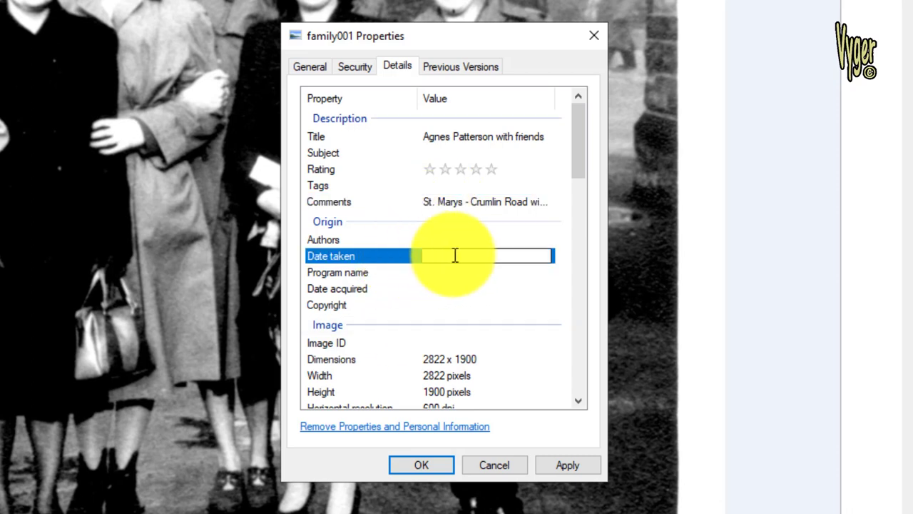
pyautogui.write('010119')
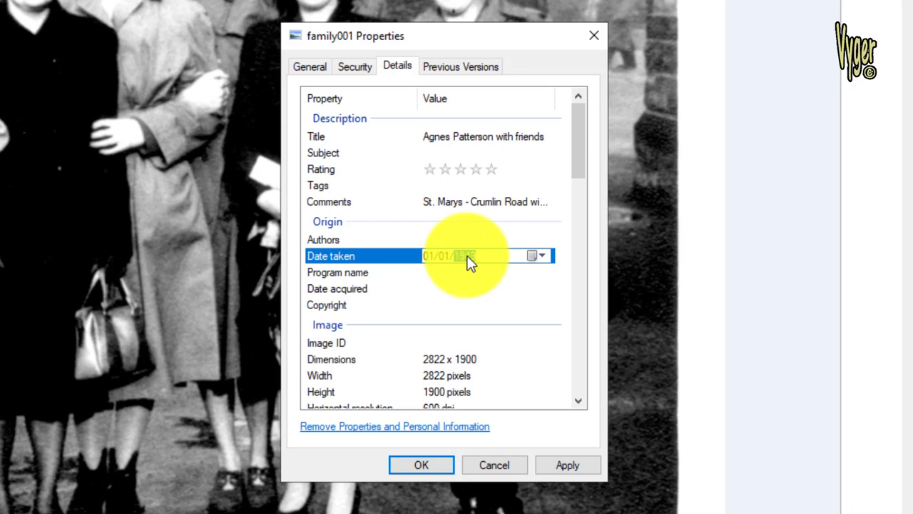
pyautogui.press('Tab')
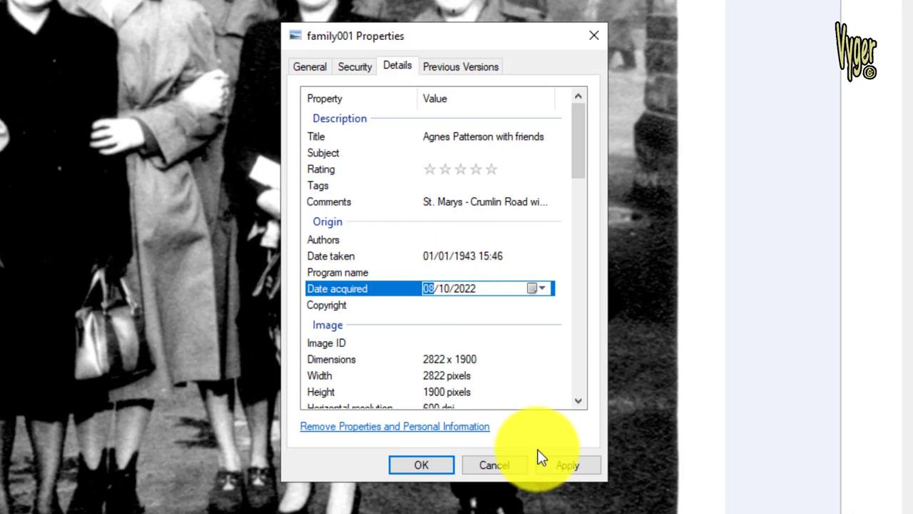
pyautogui.click(567, 464)
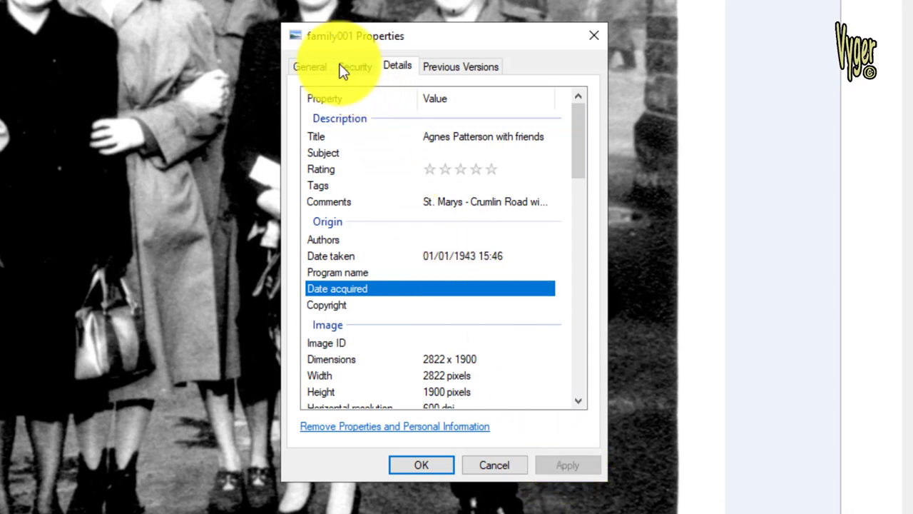
# Step: Rename the photo to the woman's name plus 1943-crumlin-road-belfast-(indi) and save
pyautogui.click(316, 67)
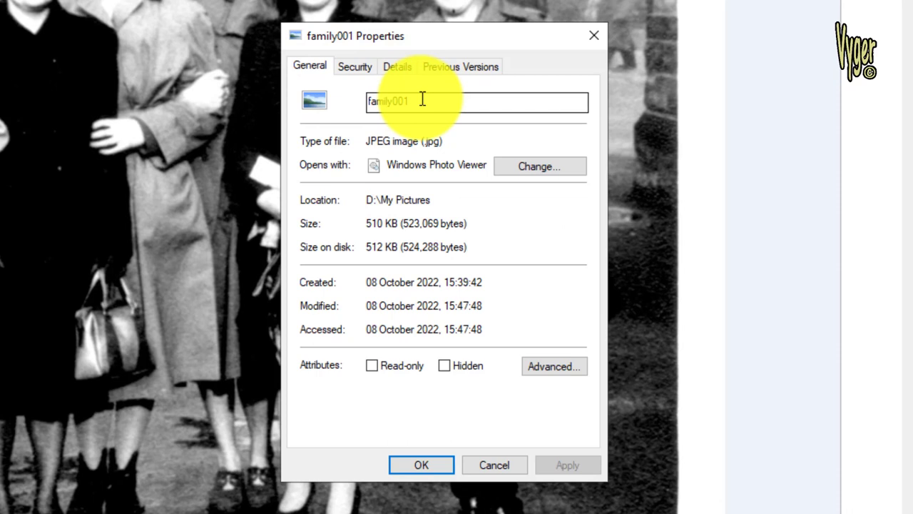
pyautogui.write('patterson-agnes_1943-crumlin-road-belfast-(indi)')
pyautogui.moveTo(583, 102); pyautogui.dragTo(336, 112)
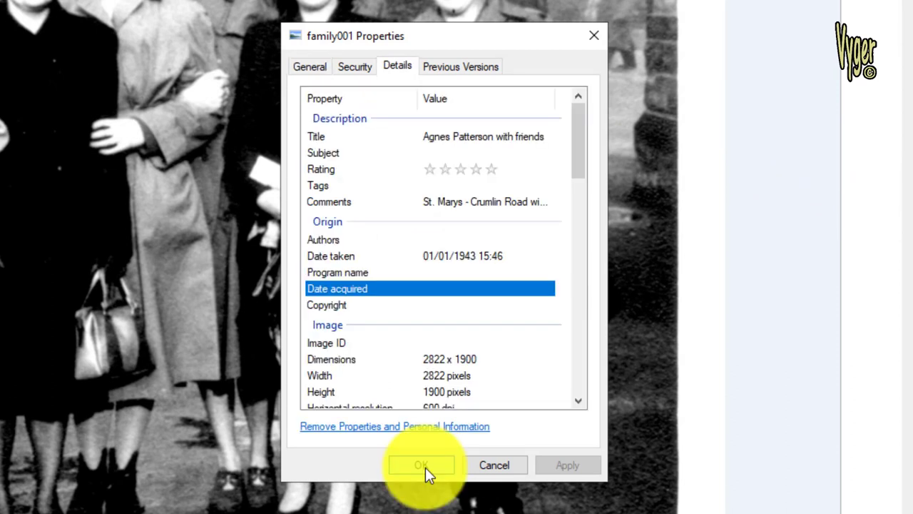
pyautogui.click(426, 467)
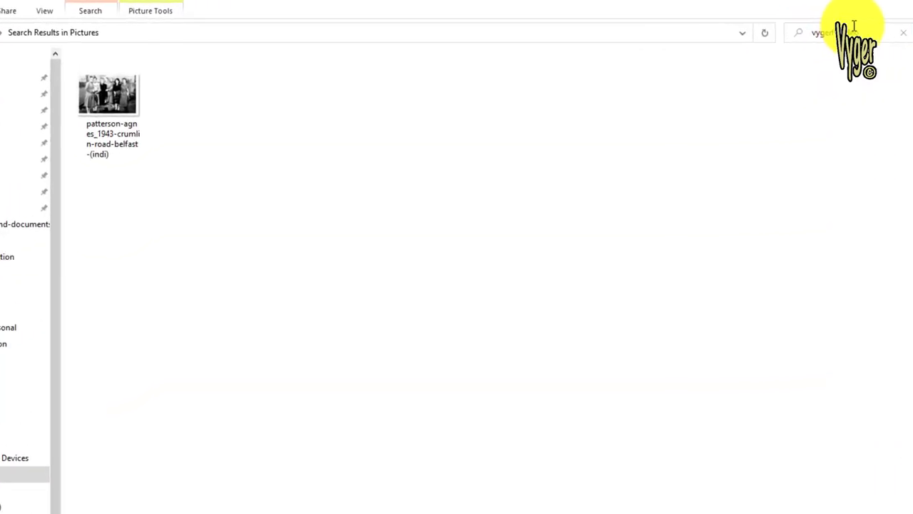
# Step: Search Pictures for vygerfhvideo so only the renamed 1943 photo is listed
pyautogui.click(856, 33)
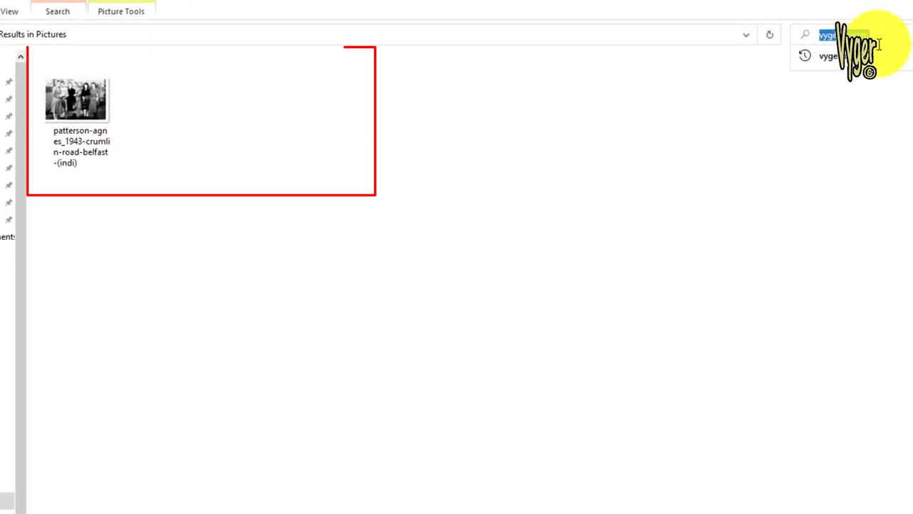
pyautogui.moveTo(89, 103)
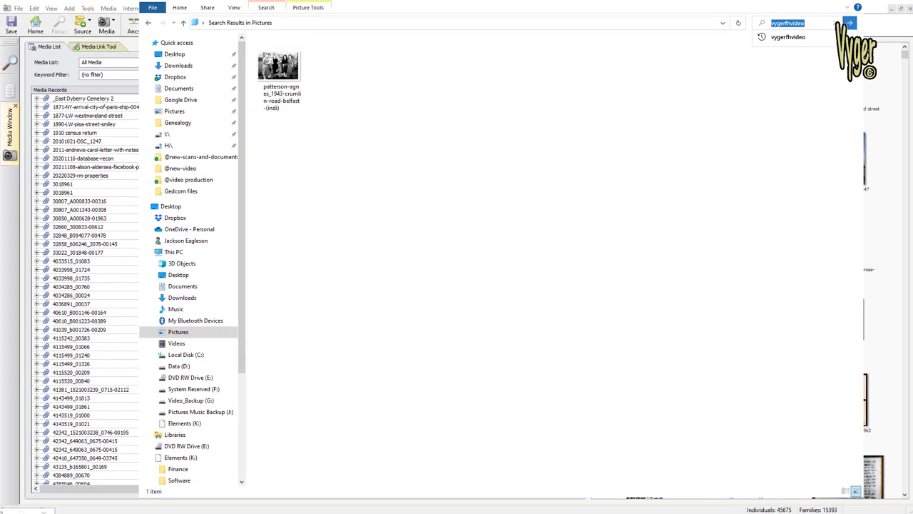
pyautogui.click(791, 73)
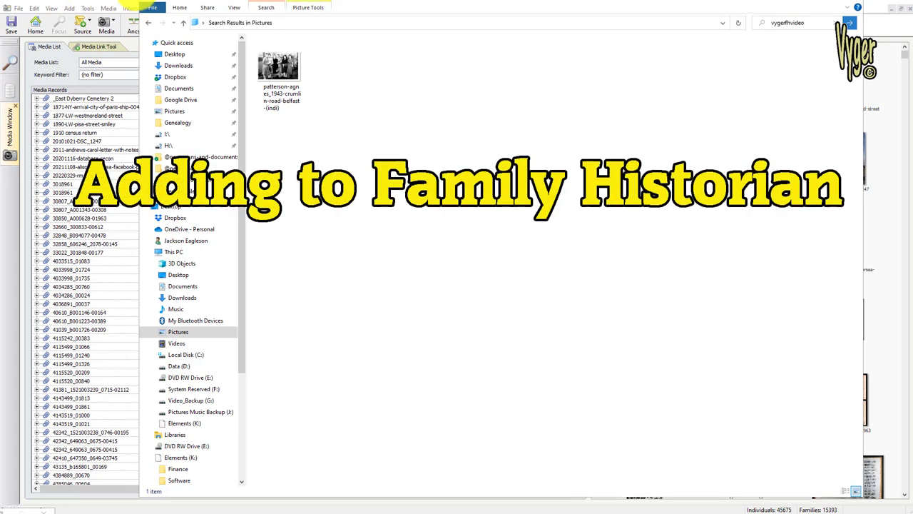
# Step: Add the renamed photo to the Media List as link-only and open its media record
pyautogui.moveTo(137, 3); pyautogui.dragTo(507, 46)
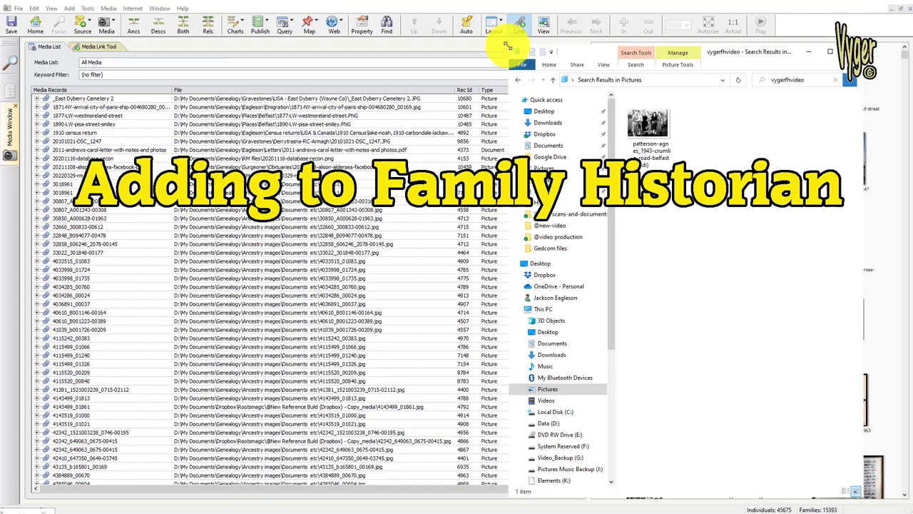
pyautogui.moveTo(651, 131)
pyautogui.mouseDown()
pyautogui.moveTo(444, 123)
pyautogui.moveTo(433, 142)
pyautogui.moveTo(447, 129)
pyautogui.mouseUp()
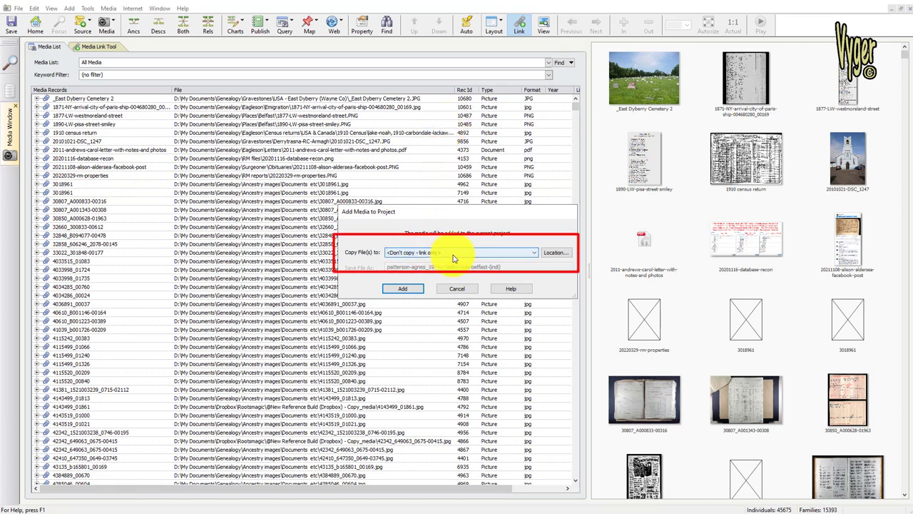
pyautogui.press('Return')
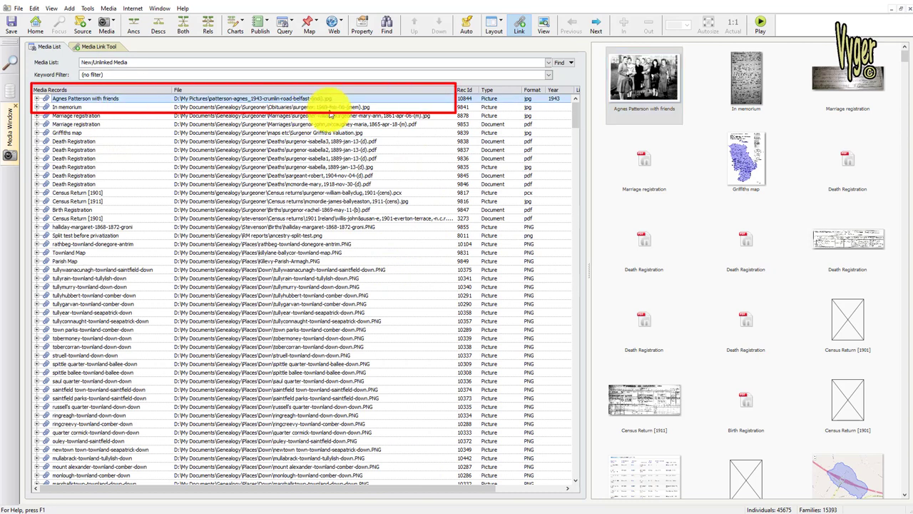
pyautogui.doubleClick(642, 87)
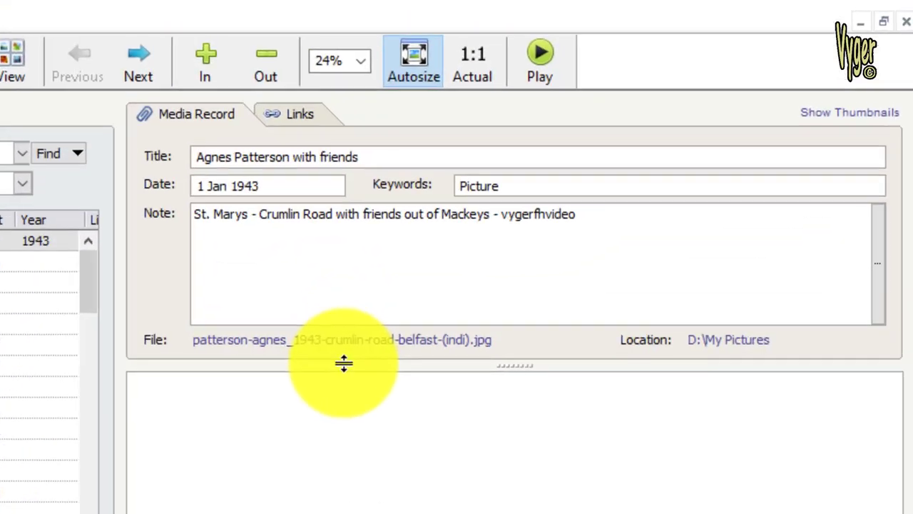
# Step: Check the imported title, 1 Jan 1943 date and Crumlin Road note, then go to Links
pyautogui.click(250, 122)
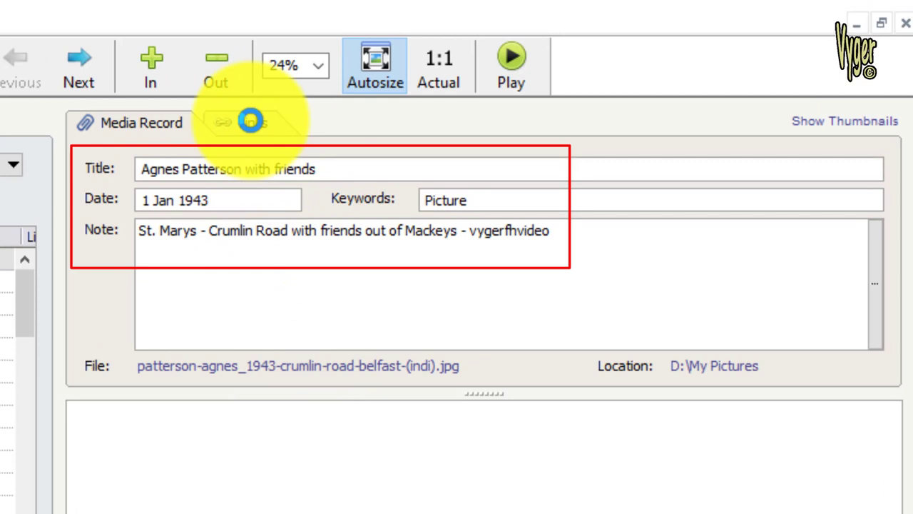
pyautogui.moveTo(570, 249); pyautogui.dragTo(130, 230)
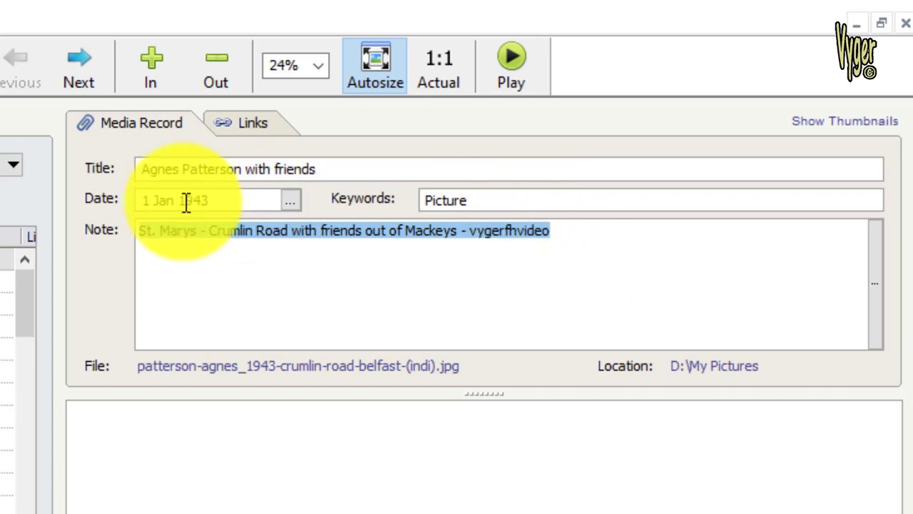
pyautogui.click(227, 201)
pyautogui.moveTo(226, 201); pyautogui.dragTo(102, 200)
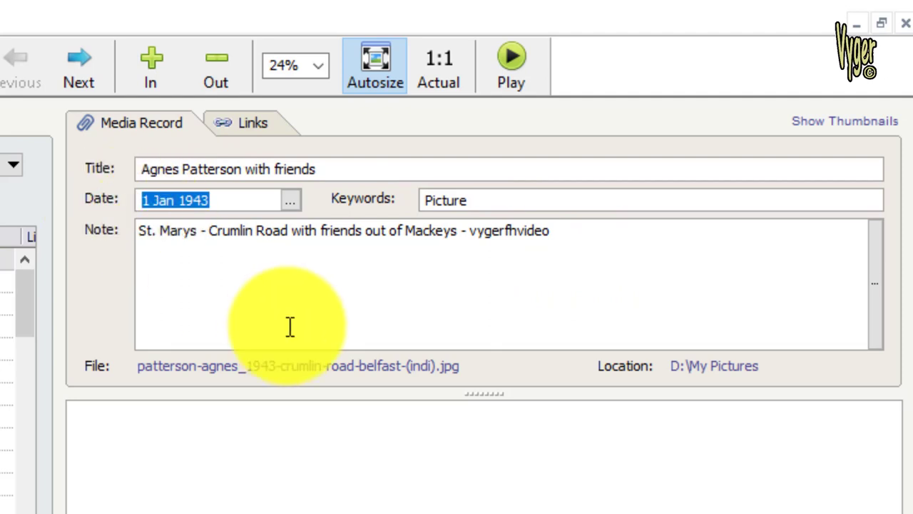
pyautogui.click(248, 124)
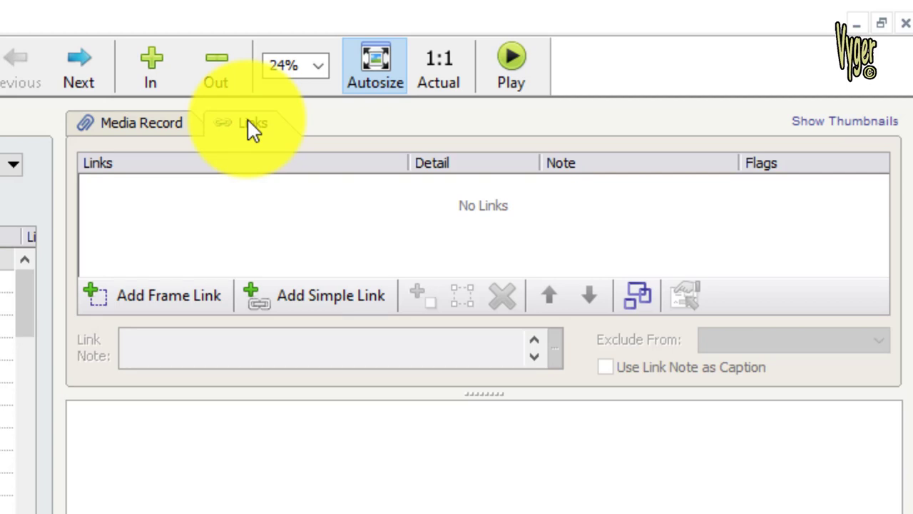
pyautogui.click(184, 307)
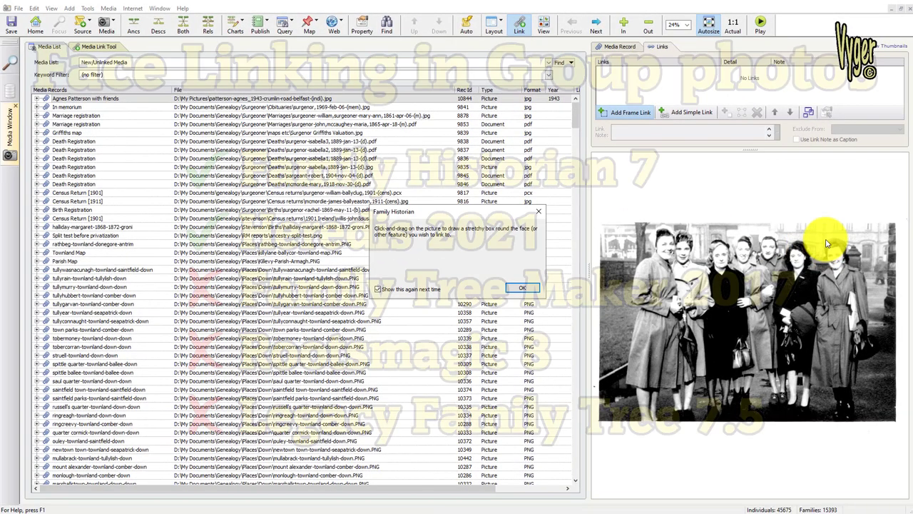
# Step: Frame the right-hand woman's face and link it to her individual record
pyautogui.press('Return')
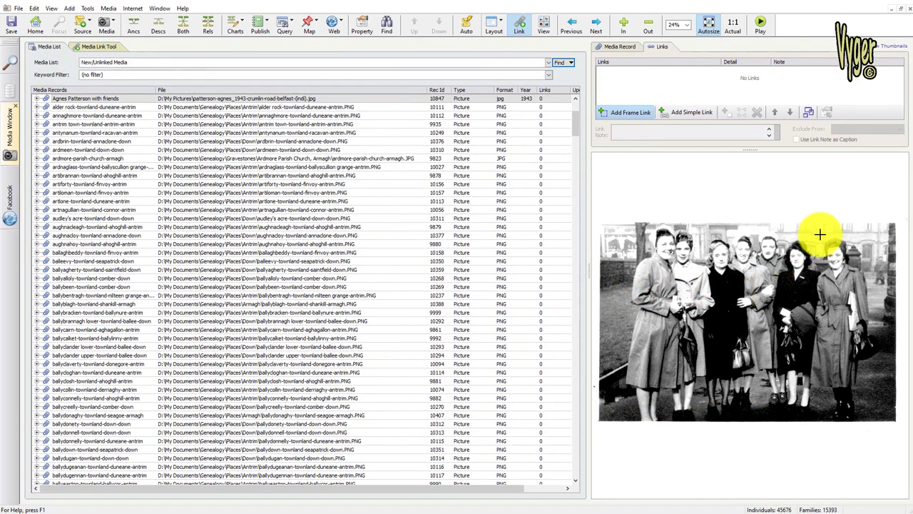
pyautogui.moveTo(800, 221); pyautogui.dragTo(871, 292)
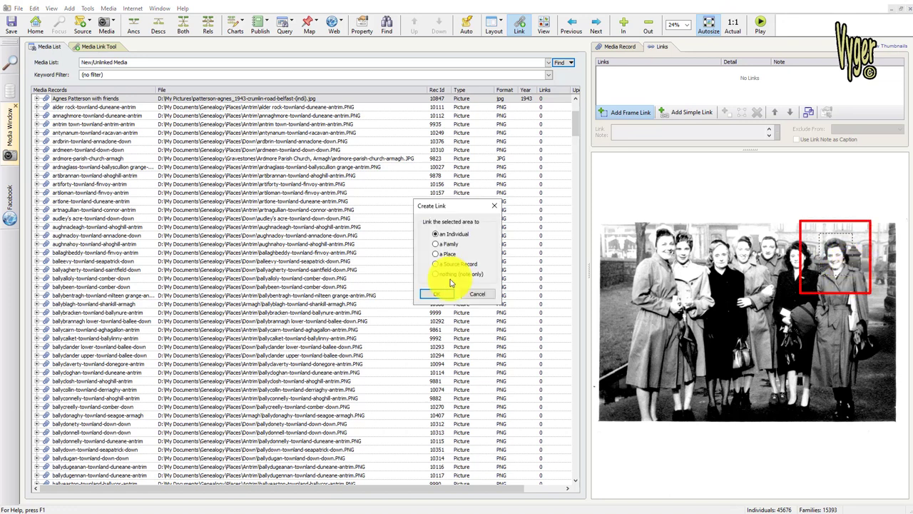
pyautogui.click(437, 294)
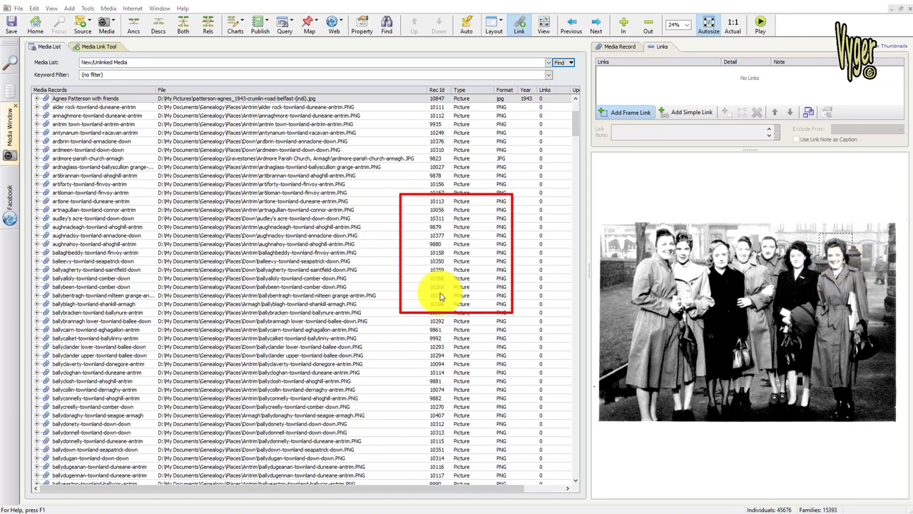
pyautogui.click(324, 216)
pyautogui.click(441, 360)
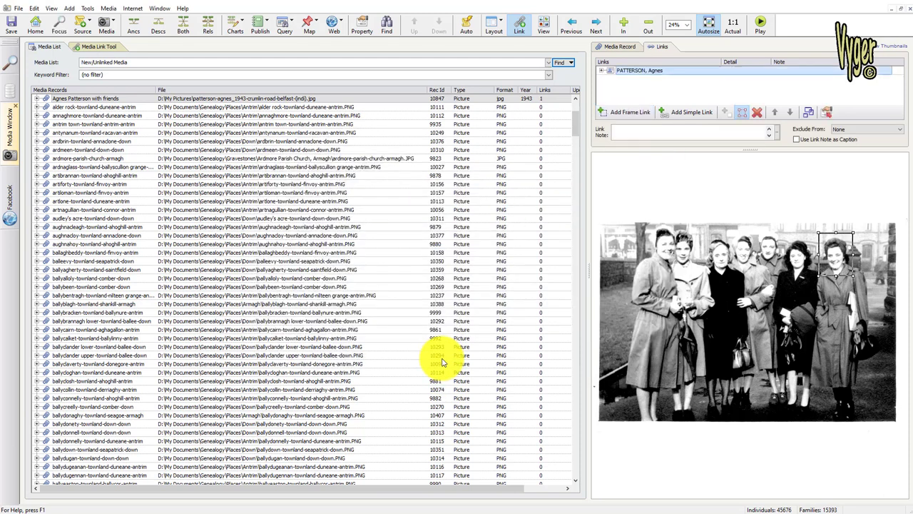
pyautogui.click(628, 114)
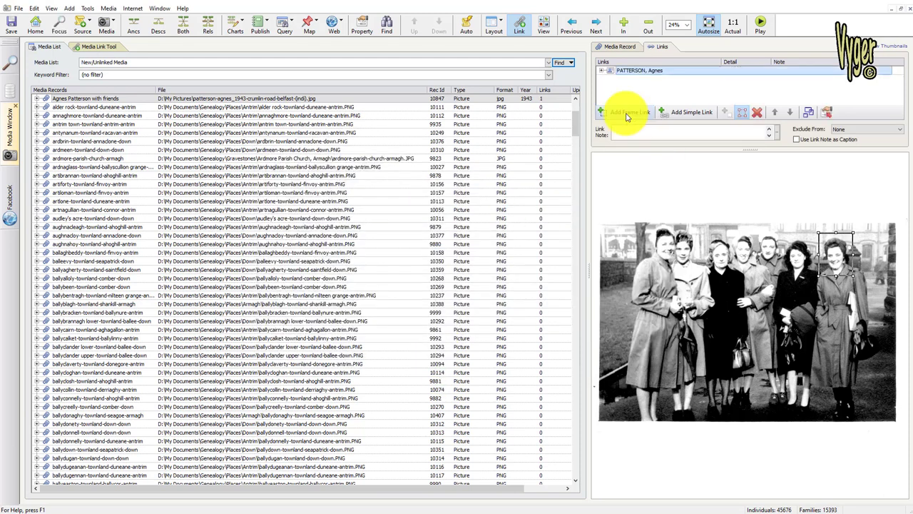
# Step: Frame a second face, link it to the second woman's individual record, and show all frames
pyautogui.moveTo(725, 233); pyautogui.dragTo(758, 266)
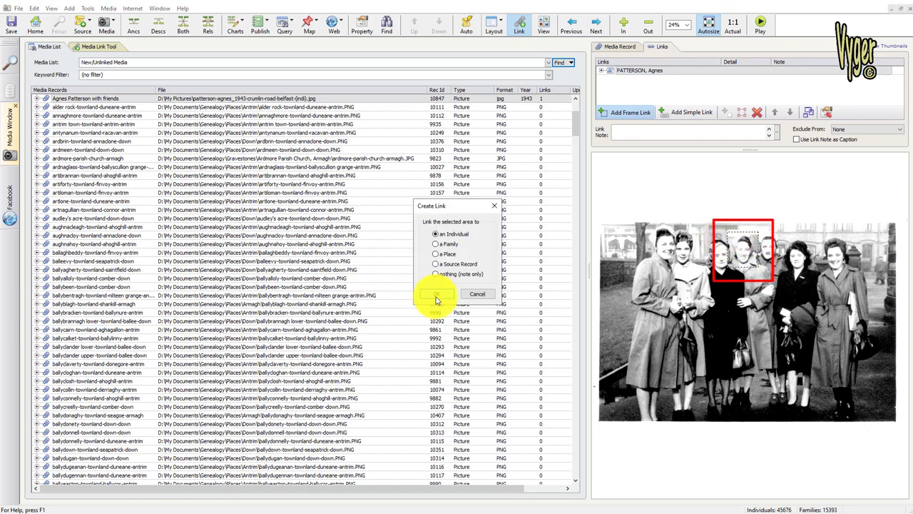
pyautogui.click(432, 300)
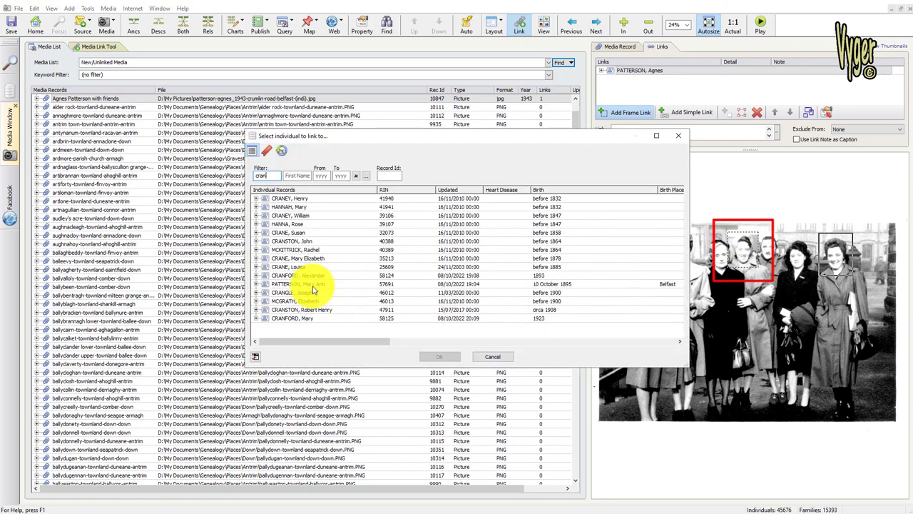
pyautogui.click(299, 318)
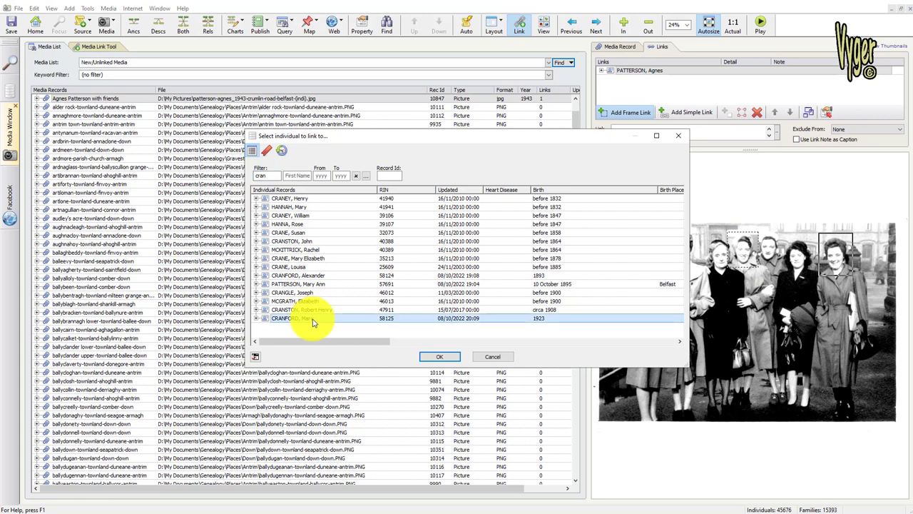
pyautogui.click(436, 357)
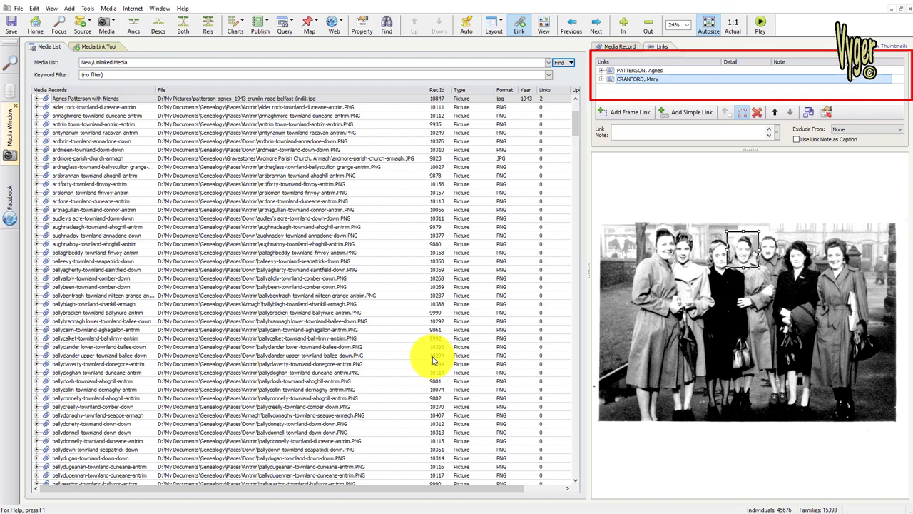
pyautogui.click(810, 114)
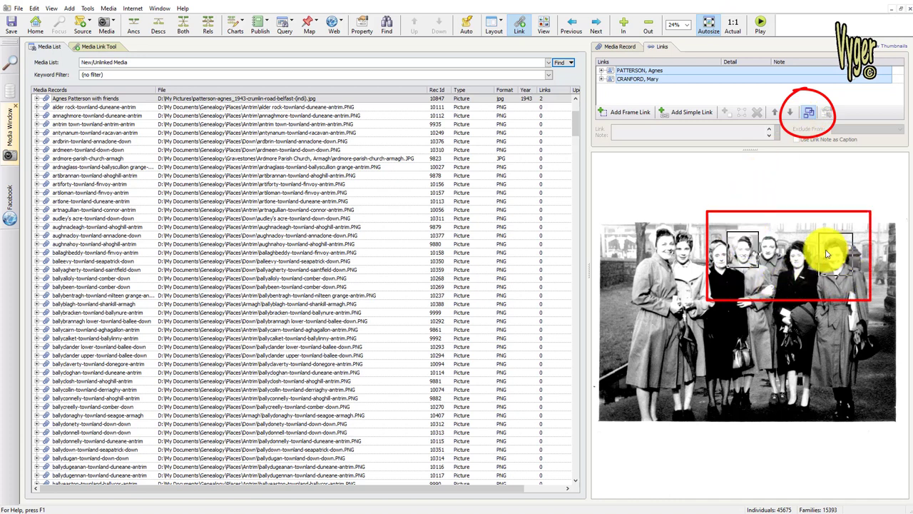
pyautogui.click(12, 62)
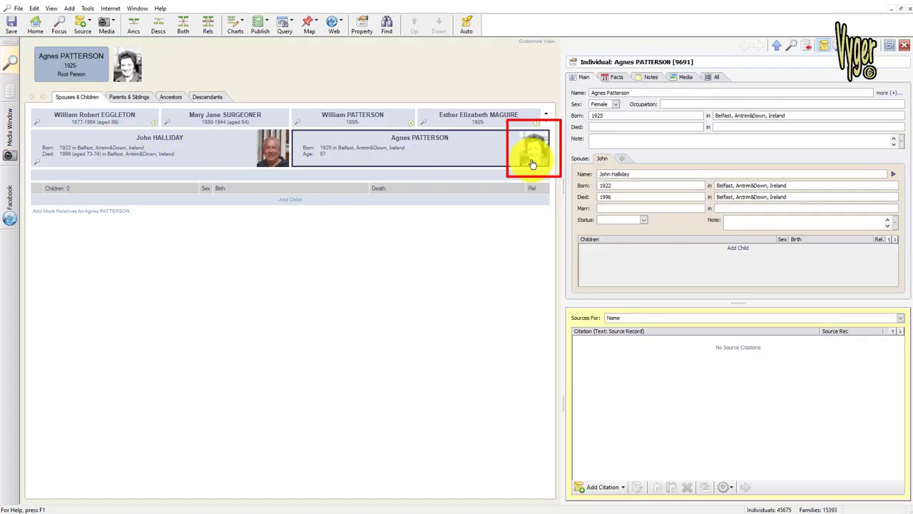
pyautogui.click(12, 132)
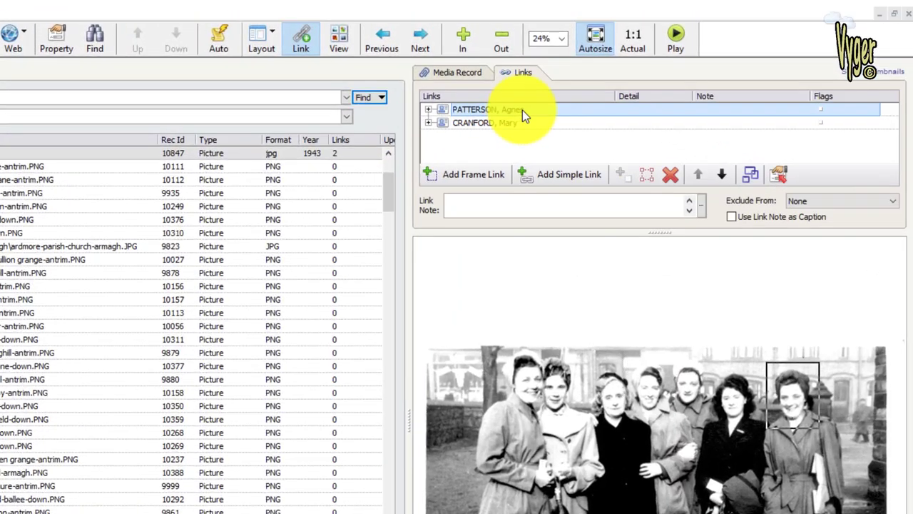
pyautogui.doubleClick(657, 71)
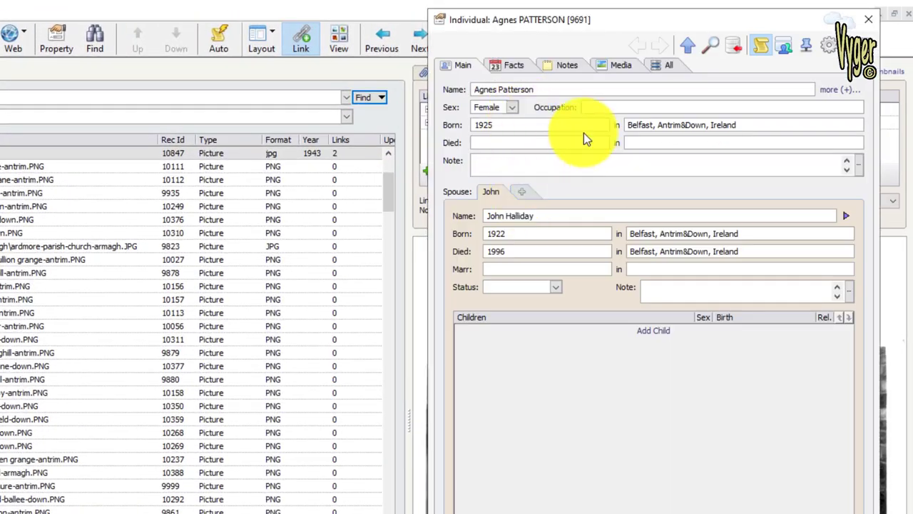
pyautogui.click(618, 64)
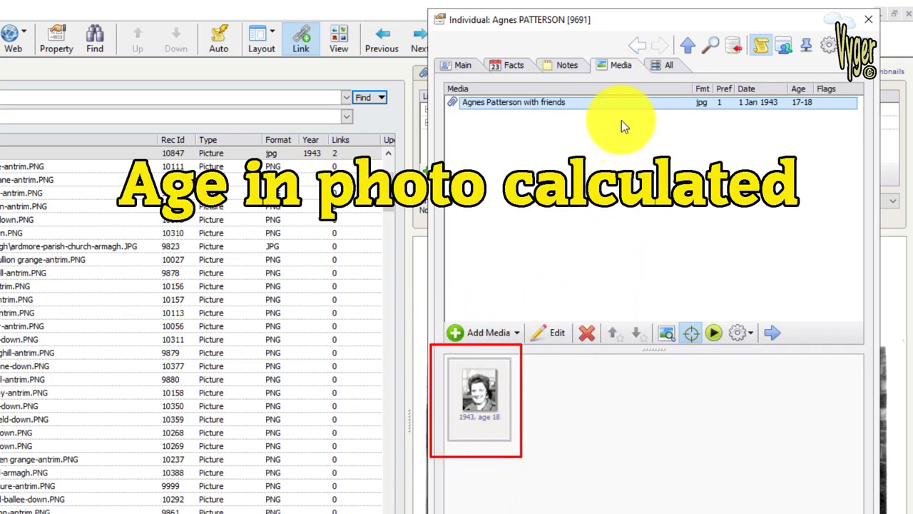
pyautogui.click(867, 20)
pyautogui.doubleClick(500, 122)
pyautogui.click(608, 65)
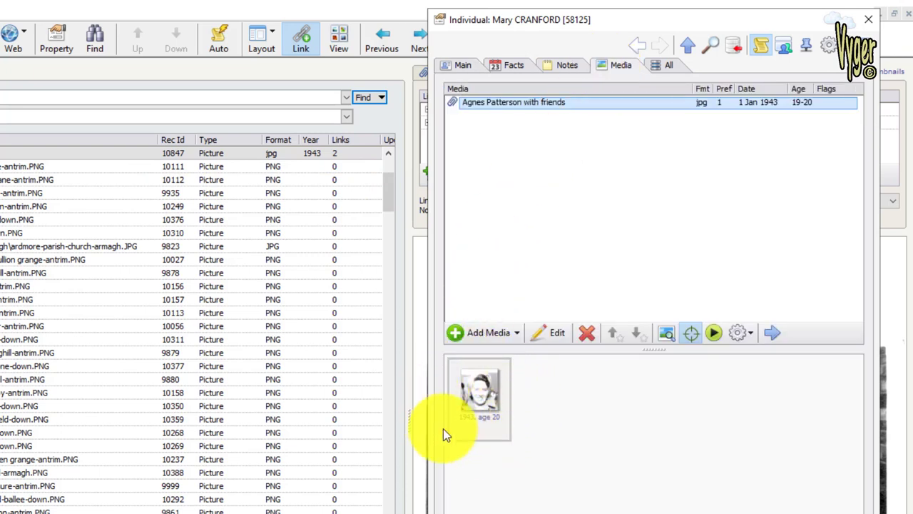
pyautogui.click(872, 20)
pyautogui.click(892, 200)
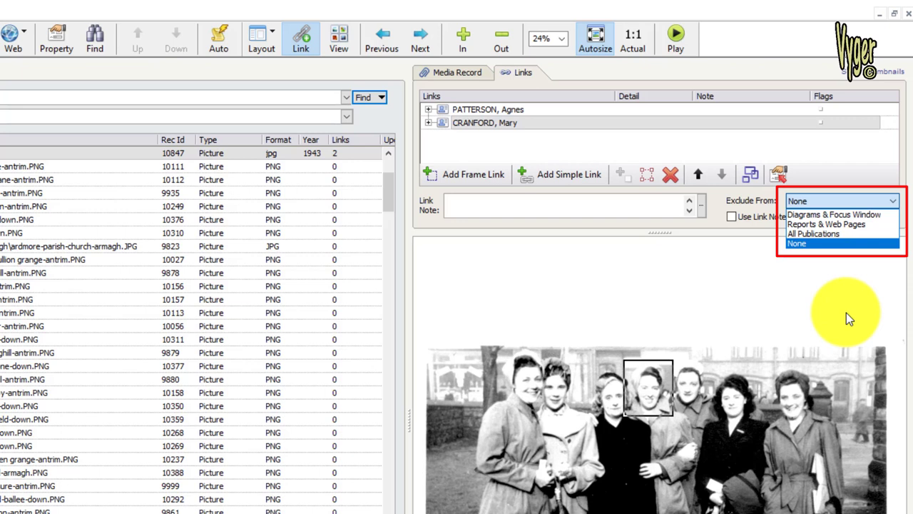
# Step: Keep Exclude From as None and use the 'someones wedding at St. Marys, Crumlin Road' note as caption
pyautogui.click(859, 201)
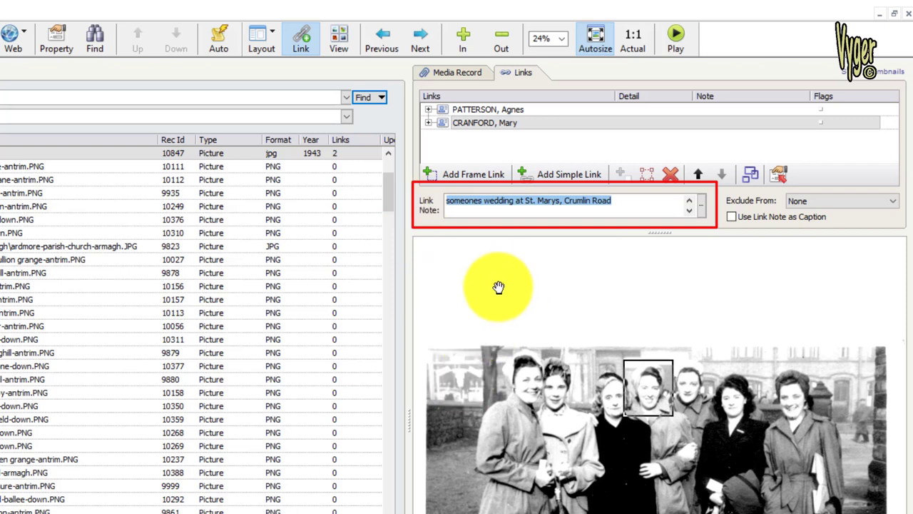
pyautogui.click(734, 220)
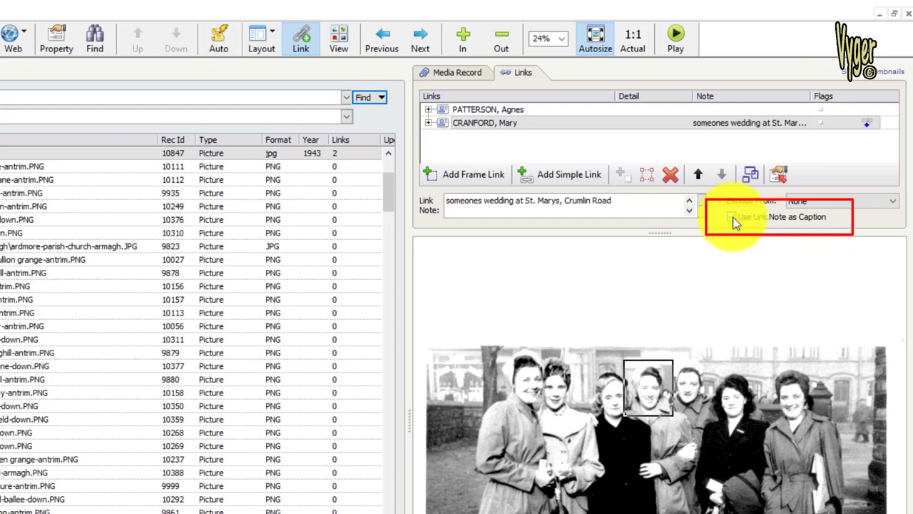
pyautogui.click(732, 217)
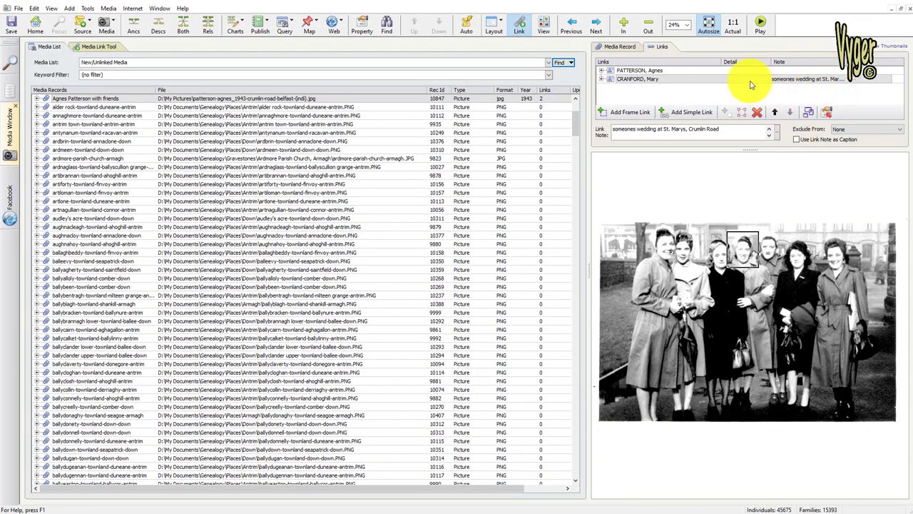
# Step: Confirm the media record's file link opens the photo correctly in Windows Photo Viewer
pyautogui.click(624, 50)
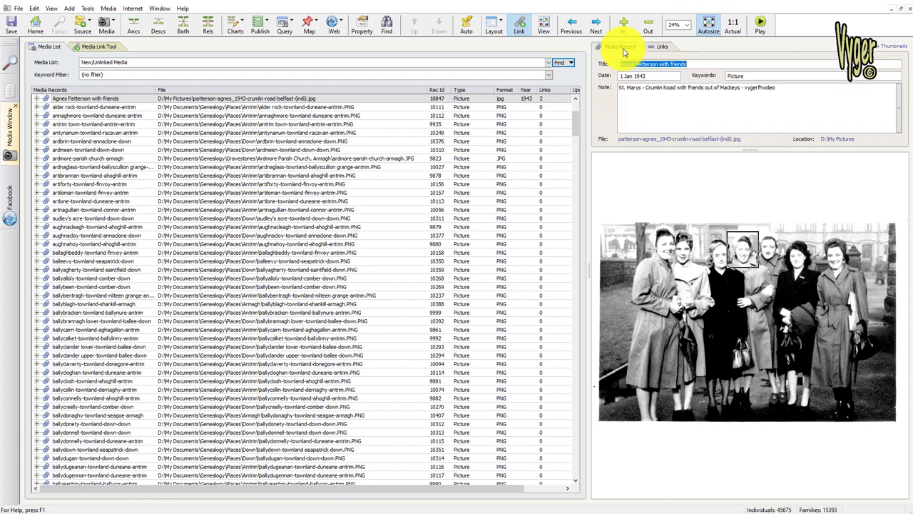
pyautogui.click(674, 139)
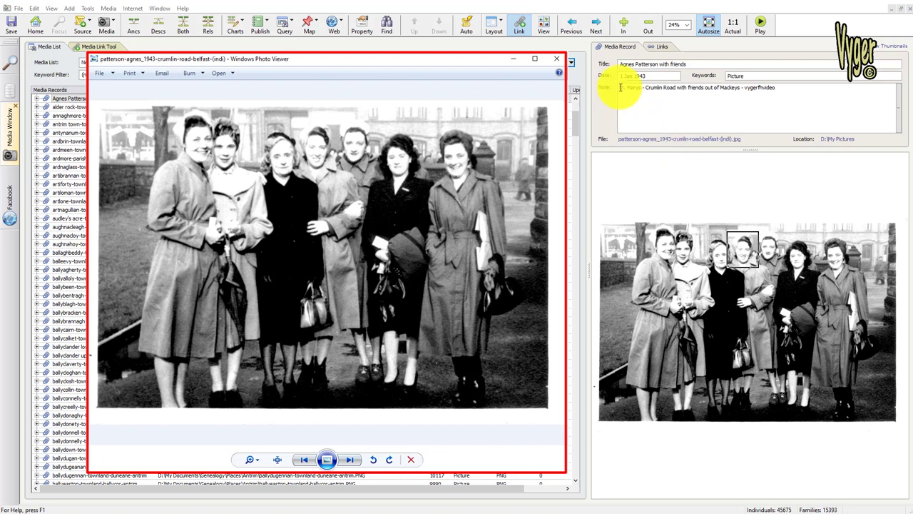
pyautogui.click(558, 61)
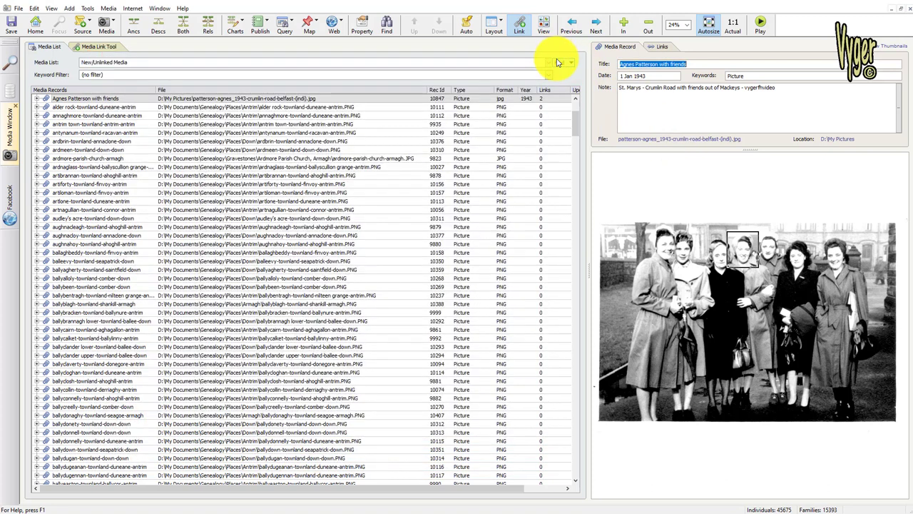
pyautogui.click(103, 47)
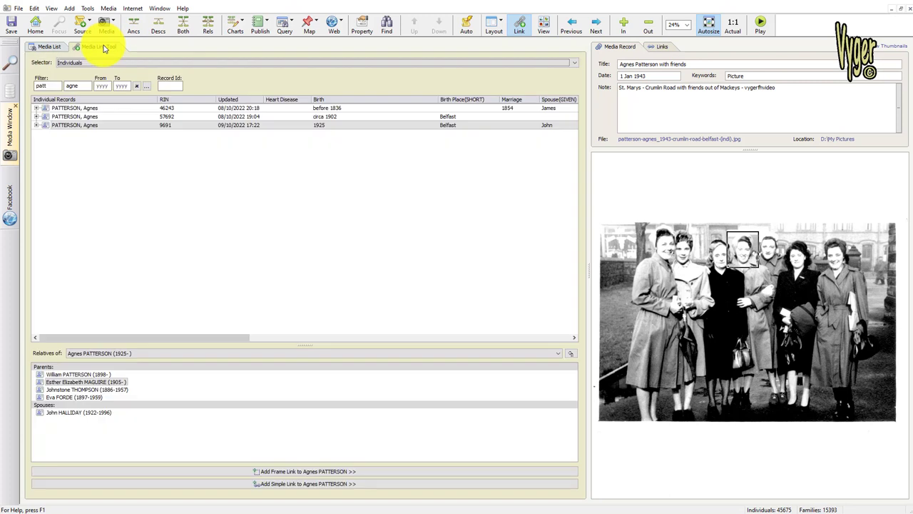
# Step: Select the 1925-born individual, RIN 9691, as the media link target
pyautogui.click(95, 127)
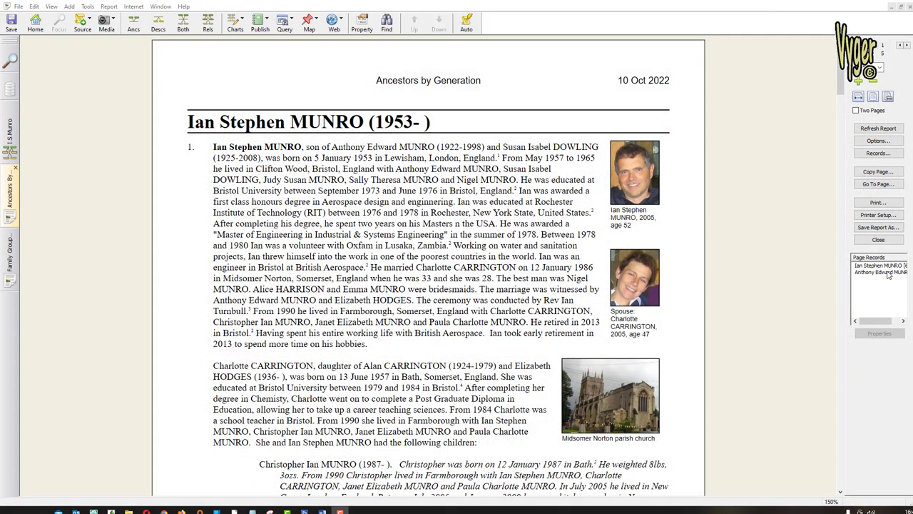
# Step: Scroll through the Ancestors by Generation report, then switch to the Family Group Sheet report
pyautogui.scroll(-15, 764, 304)
pyautogui.scroll(-10, 764, 304)
pyautogui.scroll(3, 762, 310)
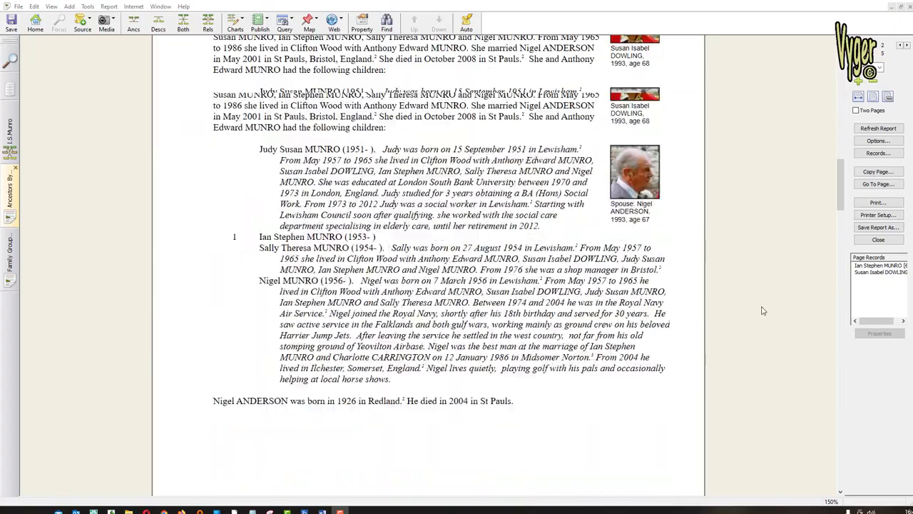
pyautogui.moveTo(841, 182); pyautogui.dragTo(841, 75)
pyautogui.click(10, 257)
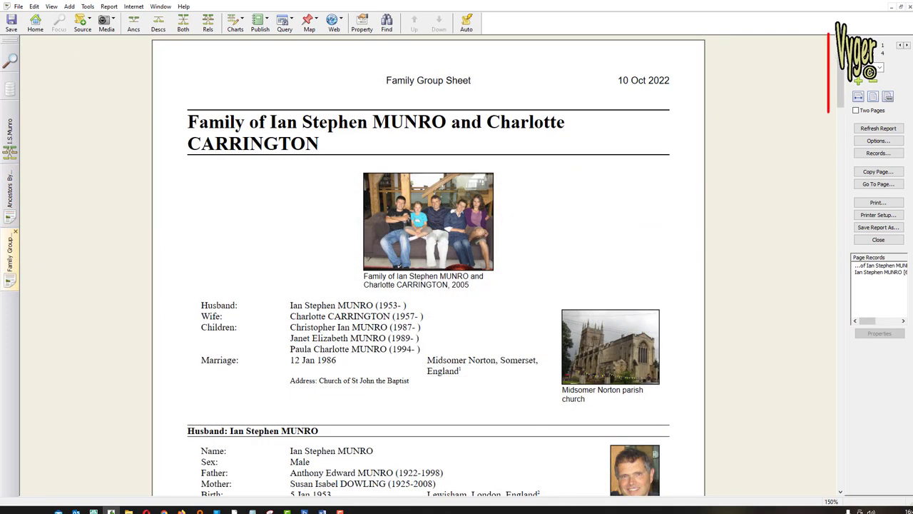
pyautogui.moveTo(839, 70)
pyautogui.mouseDown()
pyautogui.moveTo(835, 292)
pyautogui.moveTo(848, 407)
pyautogui.moveTo(845, 68)
pyautogui.mouseUp()
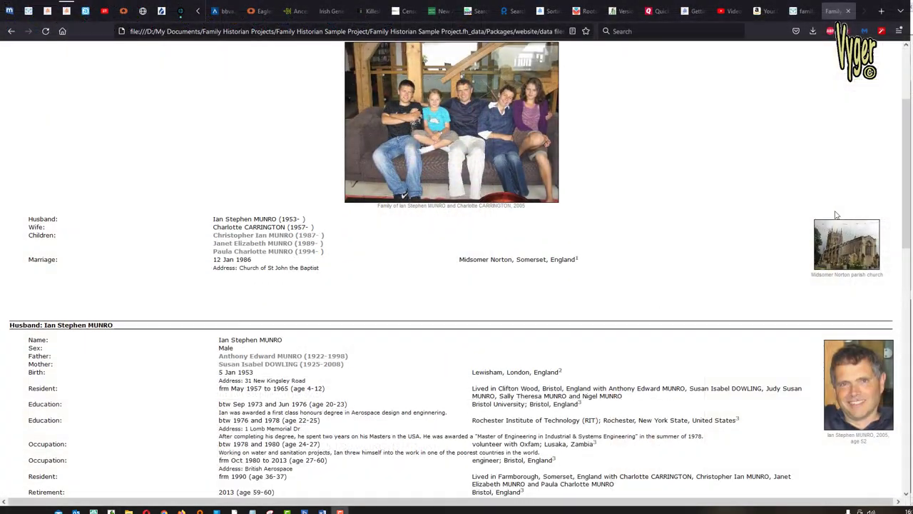
# Step: View the enlarged church photo, return to the home page, and download the Munroe Family Gedcom
pyautogui.scroll(-5, 833, 215)
pyautogui.scroll(-5, 832, 218)
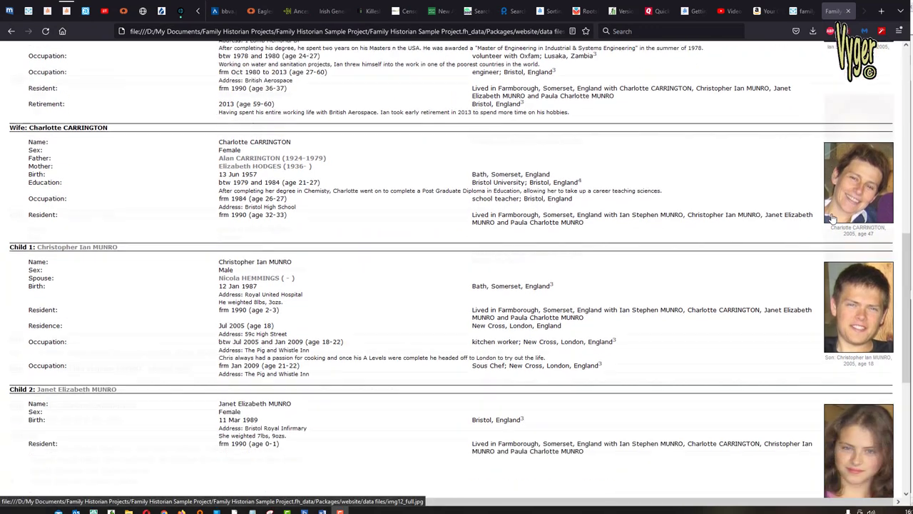
pyautogui.scroll(10, 832, 218)
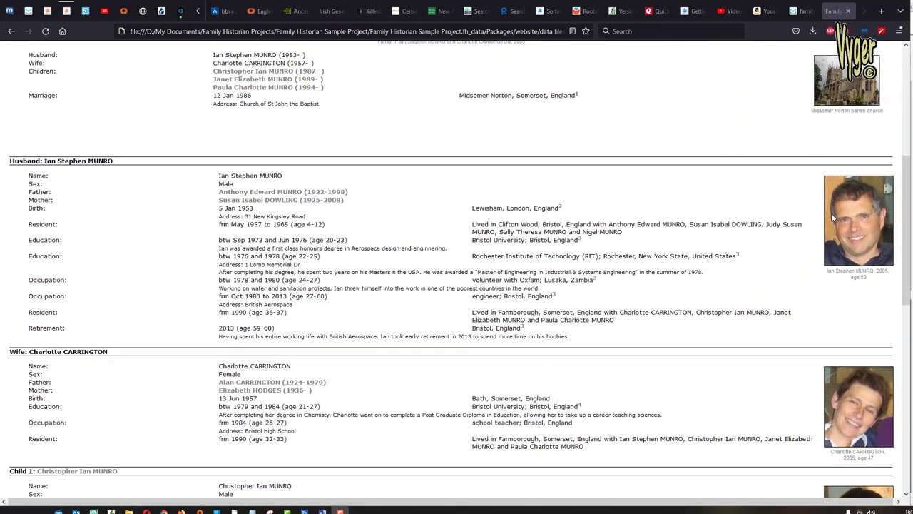
pyautogui.click(849, 225)
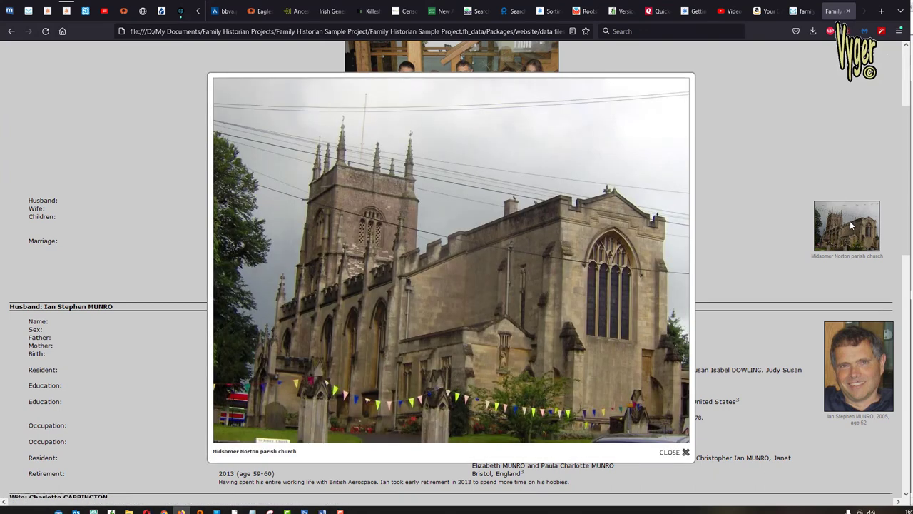
pyautogui.click(799, 178)
pyautogui.hotkey('alt', 'Left')
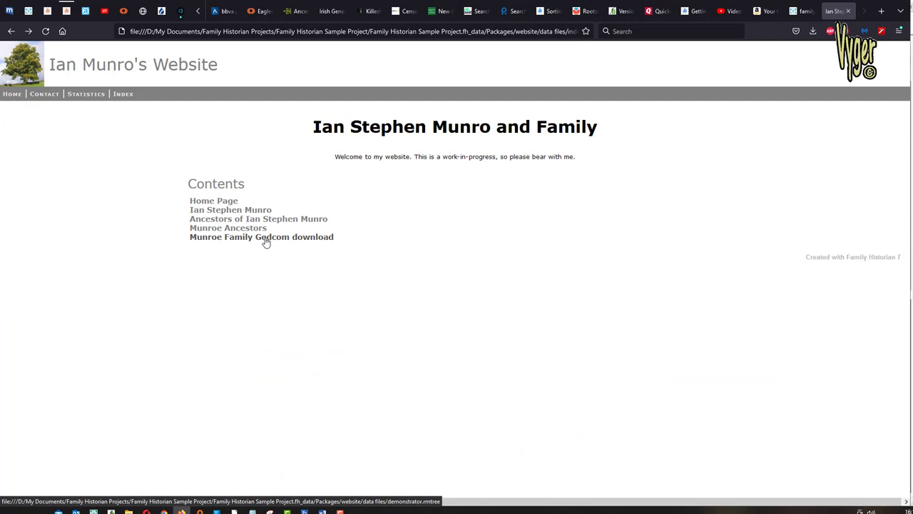
pyautogui.click(265, 243)
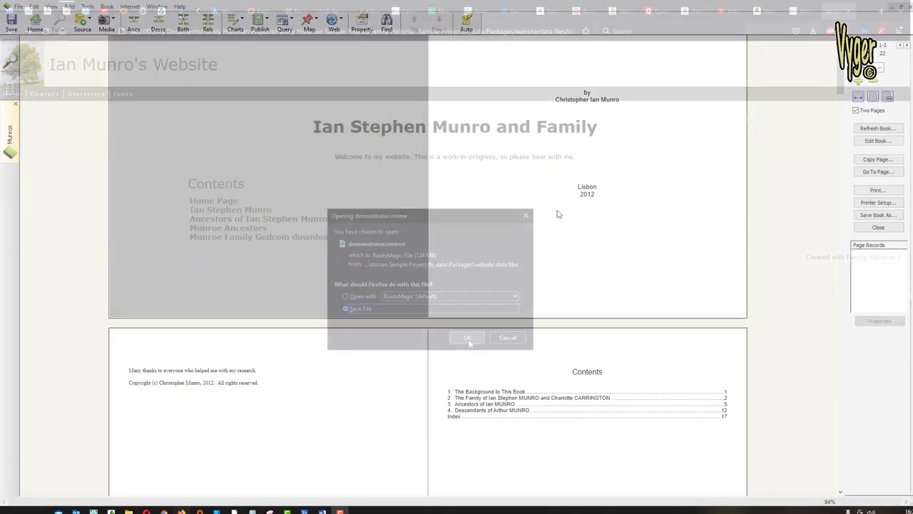
# Step: Scroll down through the pages of the finished book preview
pyautogui.scroll(-2, 558, 214)
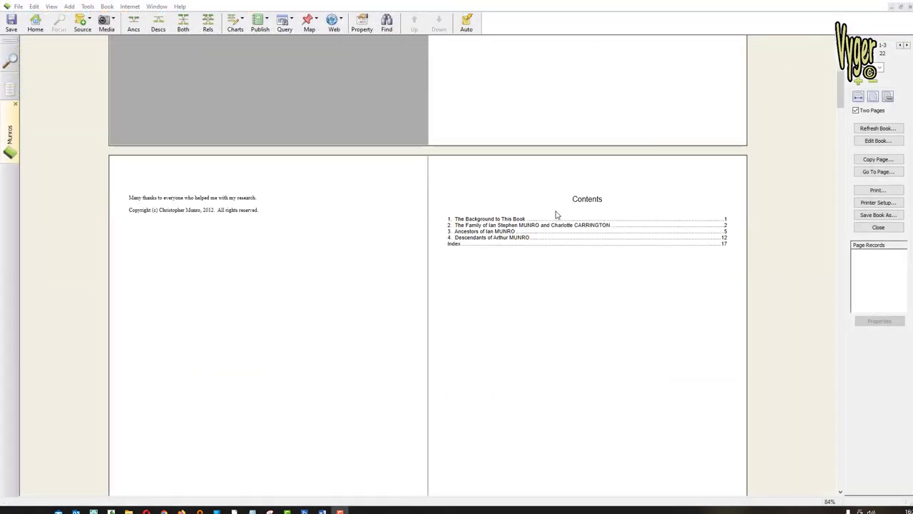
pyautogui.scroll(-4, 553, 216)
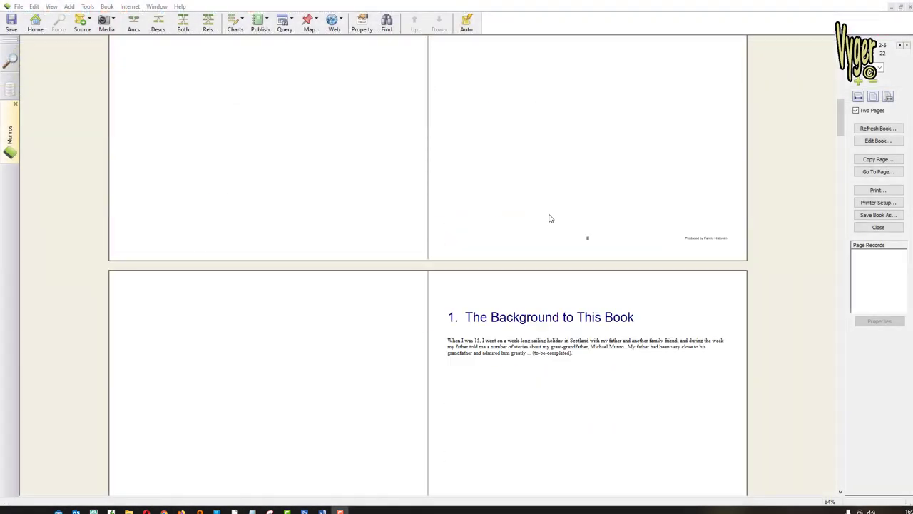
pyautogui.scroll(-7, 550, 219)
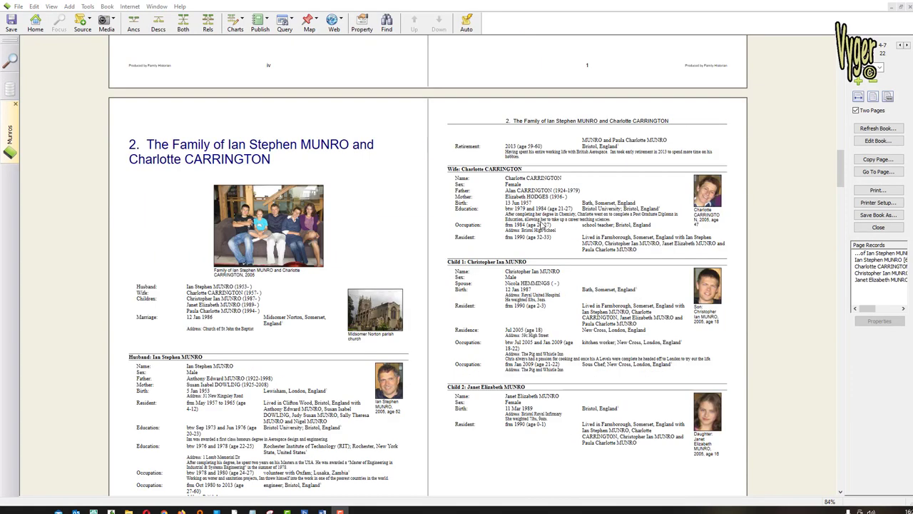
pyautogui.scroll(-2, 539, 226)
pyautogui.scroll(-4, 536, 229)
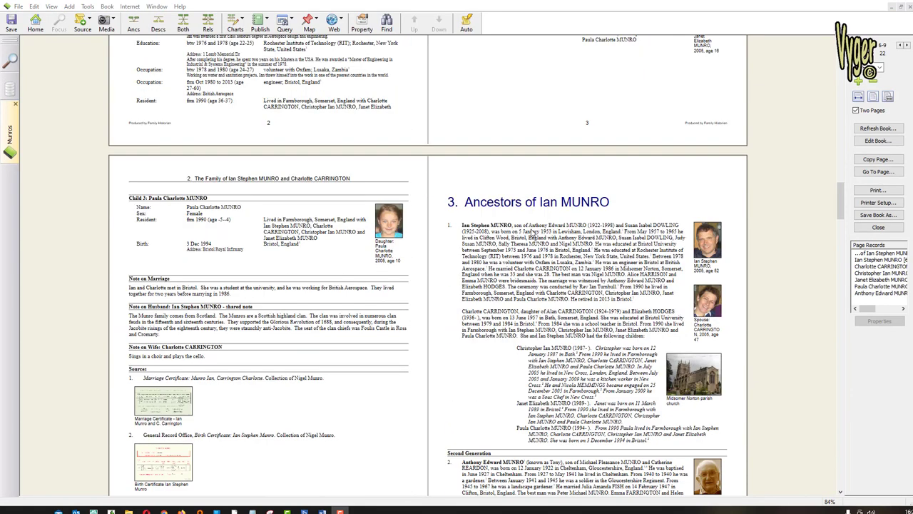
pyautogui.scroll(-5, 530, 232)
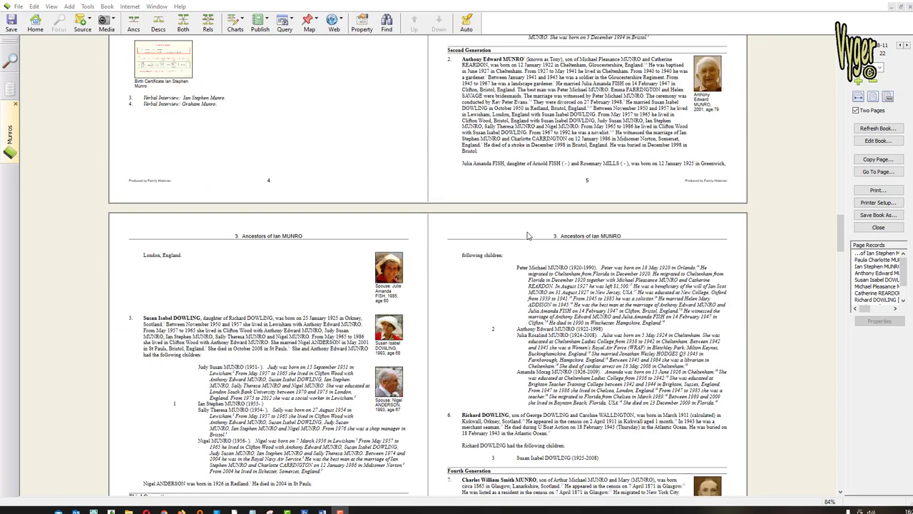
pyautogui.scroll(-5, 524, 237)
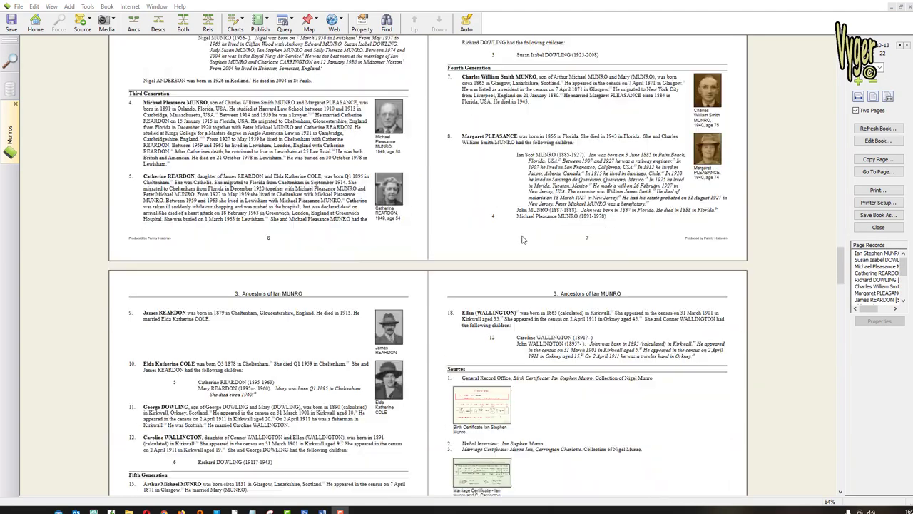
pyautogui.scroll(-5, 520, 240)
pyautogui.scroll(-5, 518, 244)
pyautogui.scroll(-4, 517, 244)
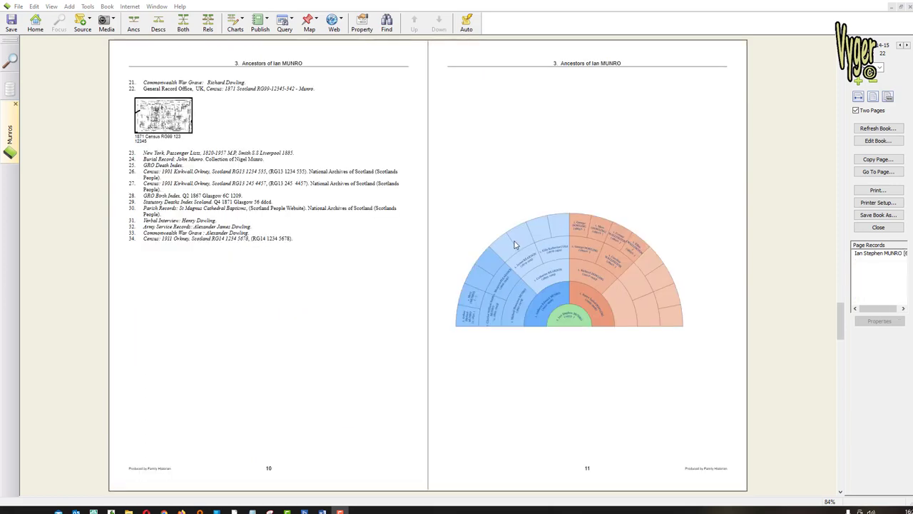
pyautogui.scroll(-4, 512, 246)
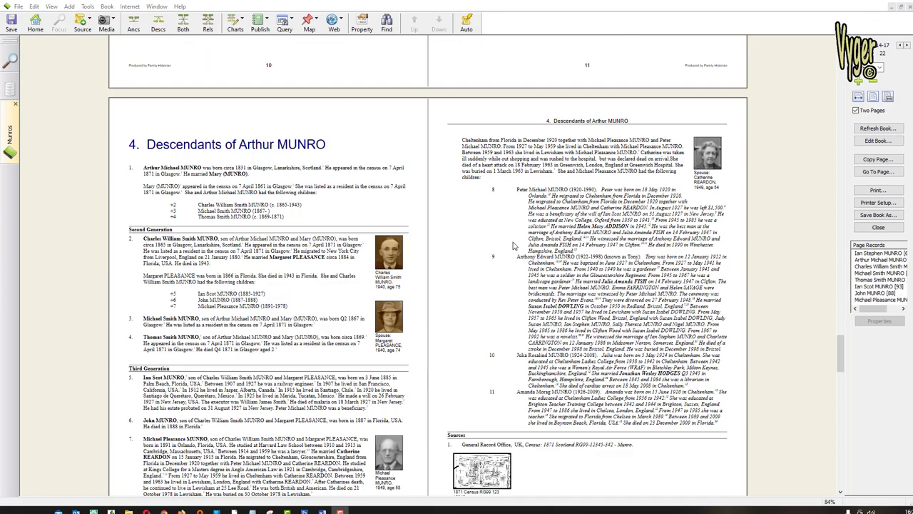
pyautogui.scroll(-8, 510, 248)
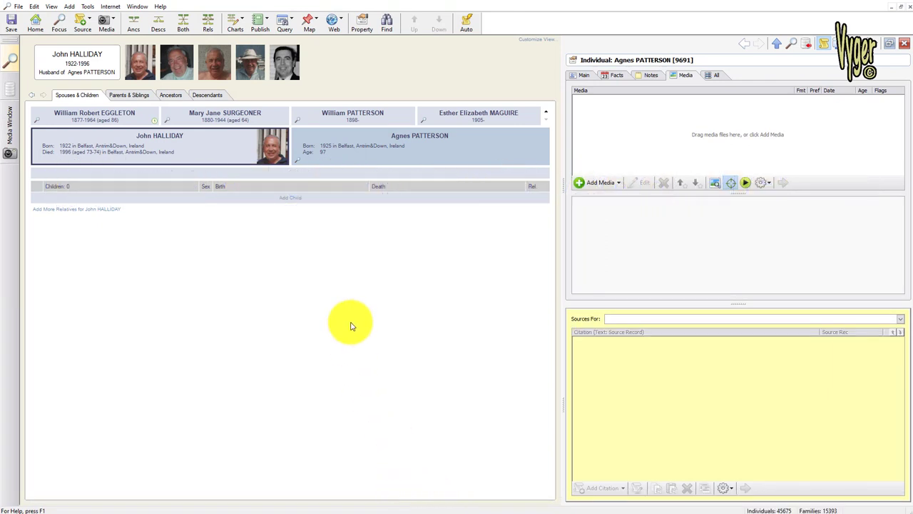
pyautogui.click(586, 78)
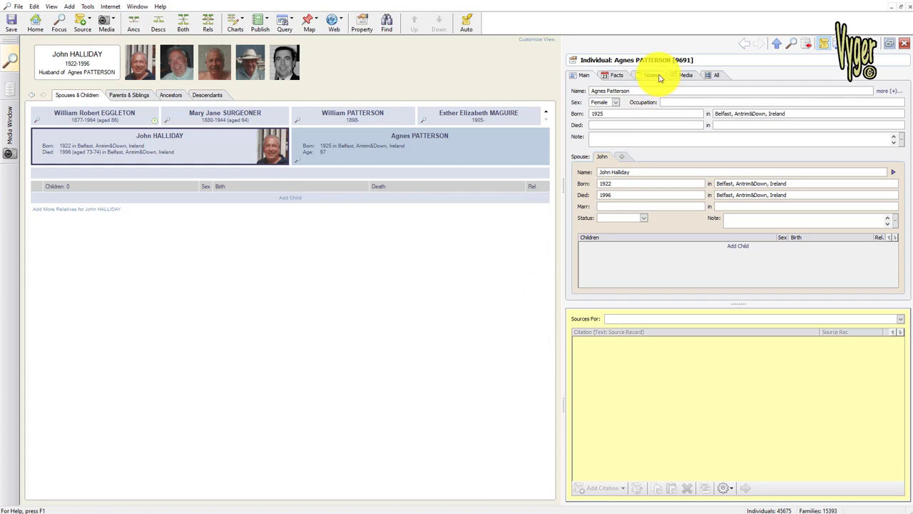
pyautogui.click(684, 77)
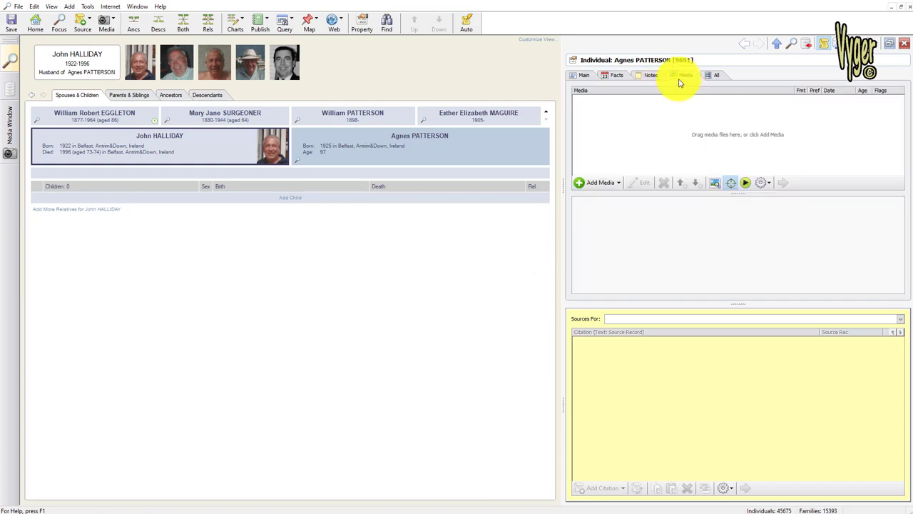
pyautogui.click(618, 184)
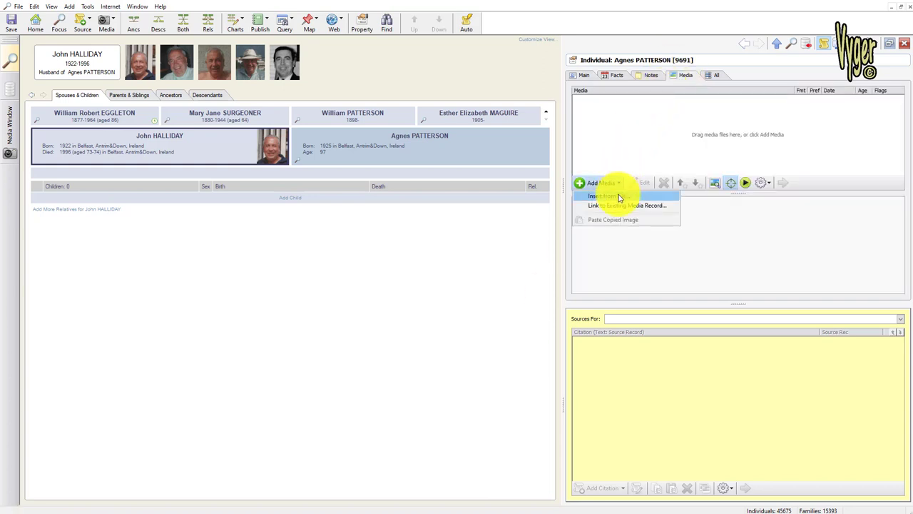
pyautogui.click(618, 197)
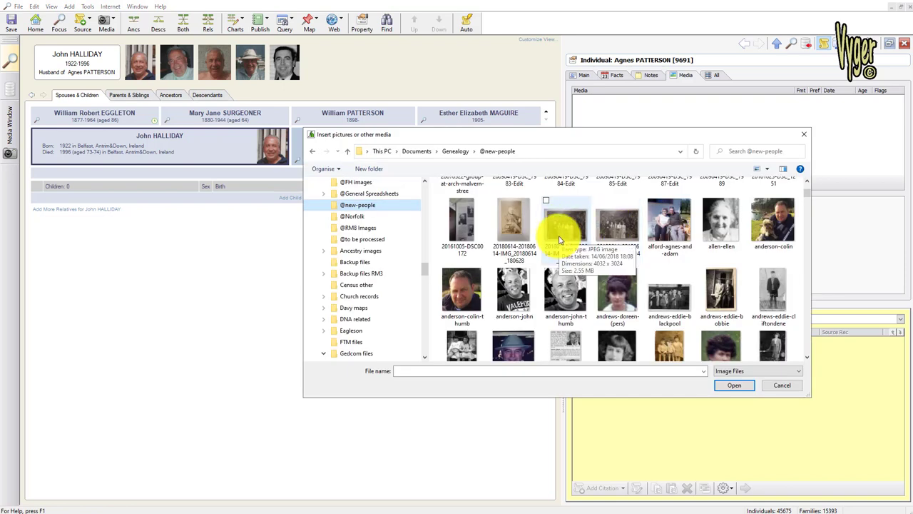
pyautogui.click(560, 240)
pyautogui.click(733, 385)
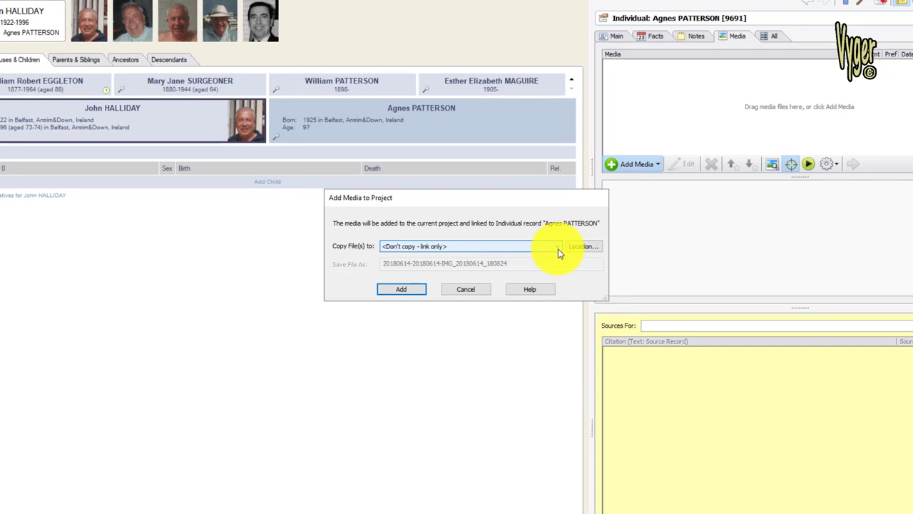
pyautogui.click(534, 253)
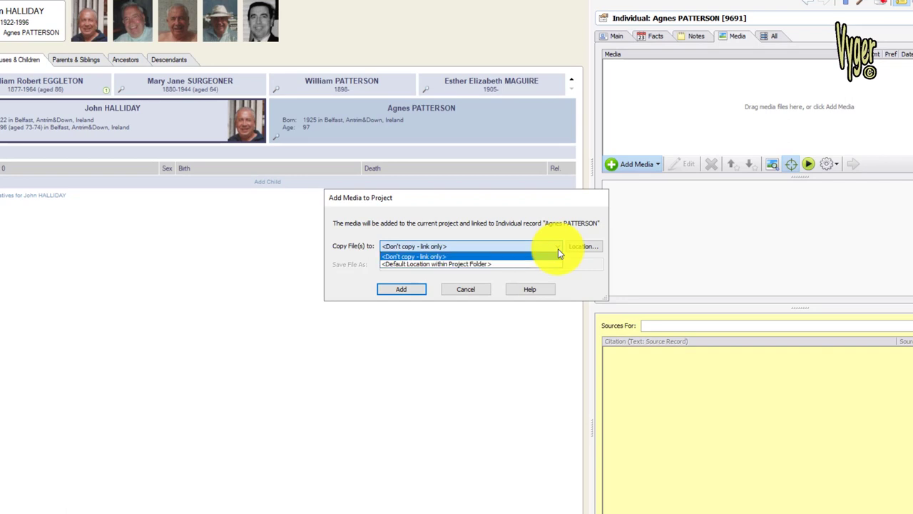
pyautogui.click(553, 257)
pyautogui.click(398, 290)
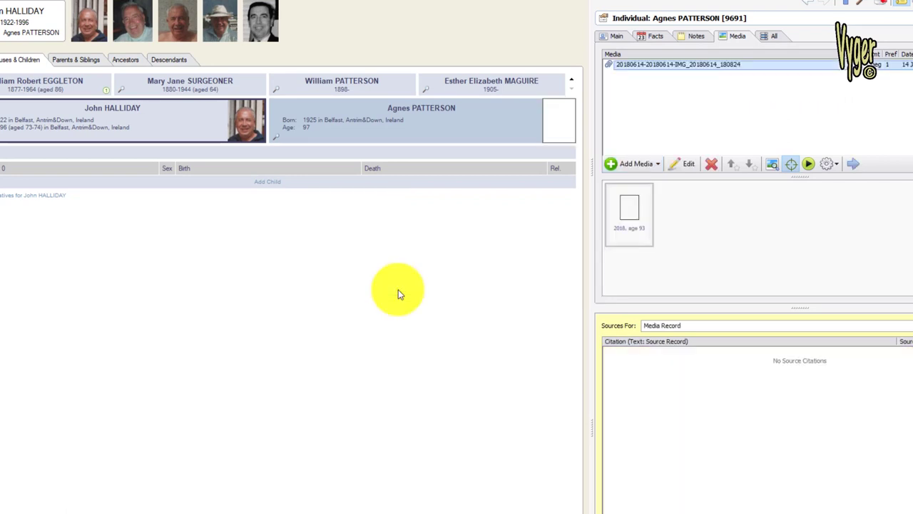
pyautogui.doubleClick(635, 215)
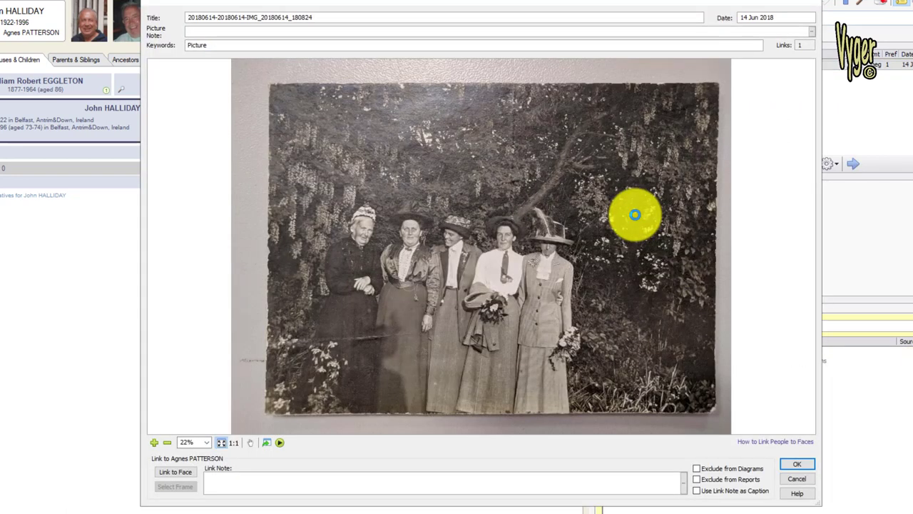
pyautogui.click(176, 473)
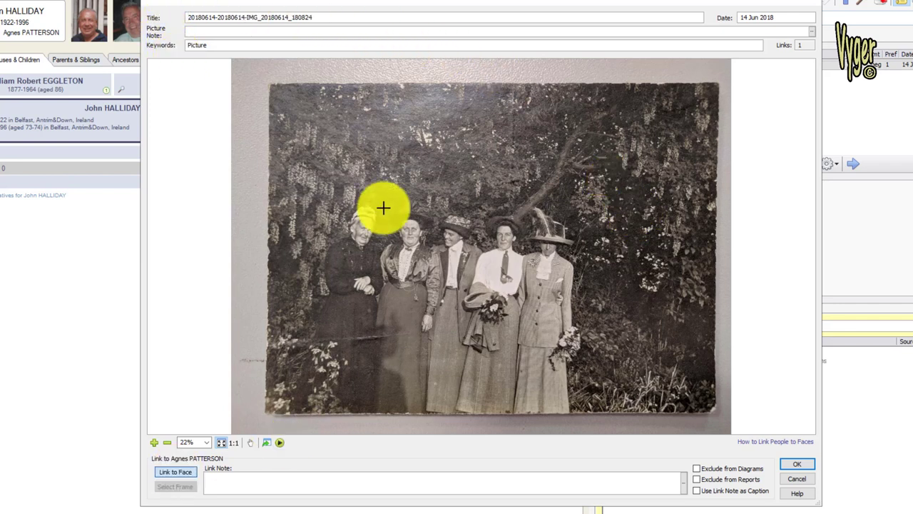
pyautogui.moveTo(384, 201); pyautogui.dragTo(438, 251)
pyautogui.click(805, 464)
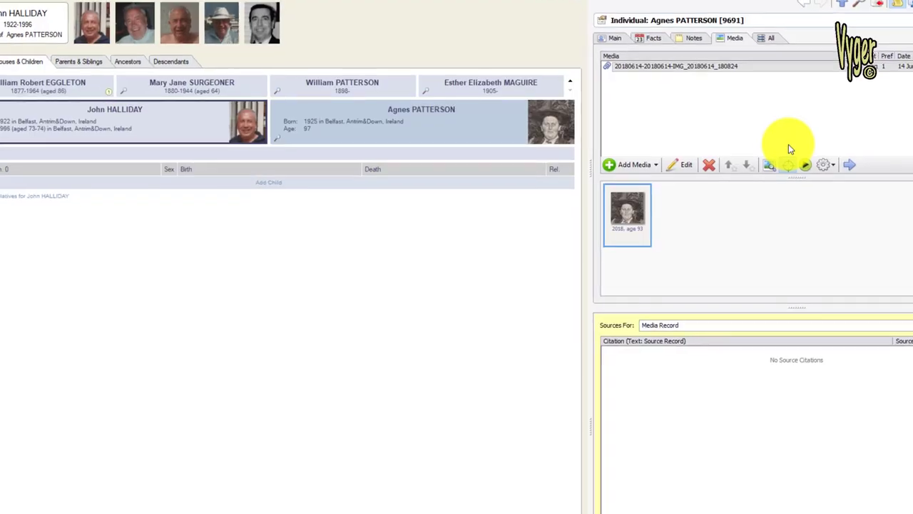
pyautogui.click(663, 183)
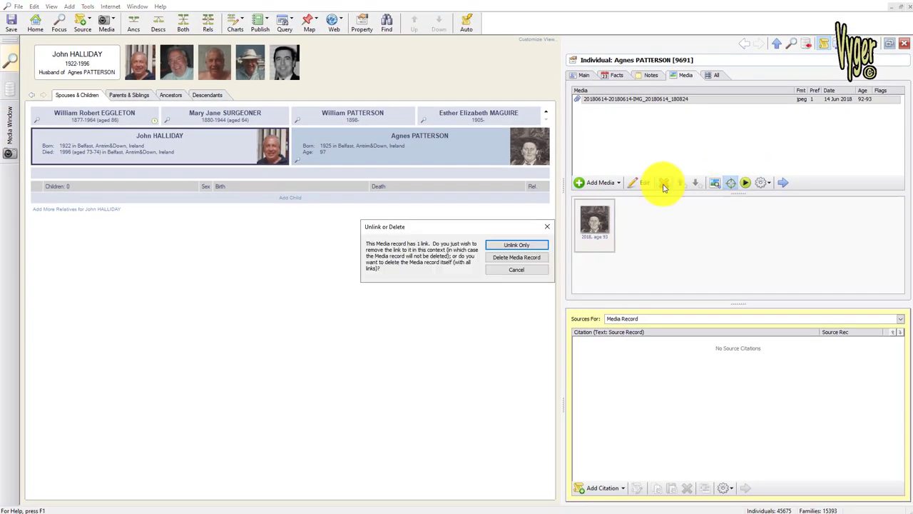
pyautogui.click(526, 245)
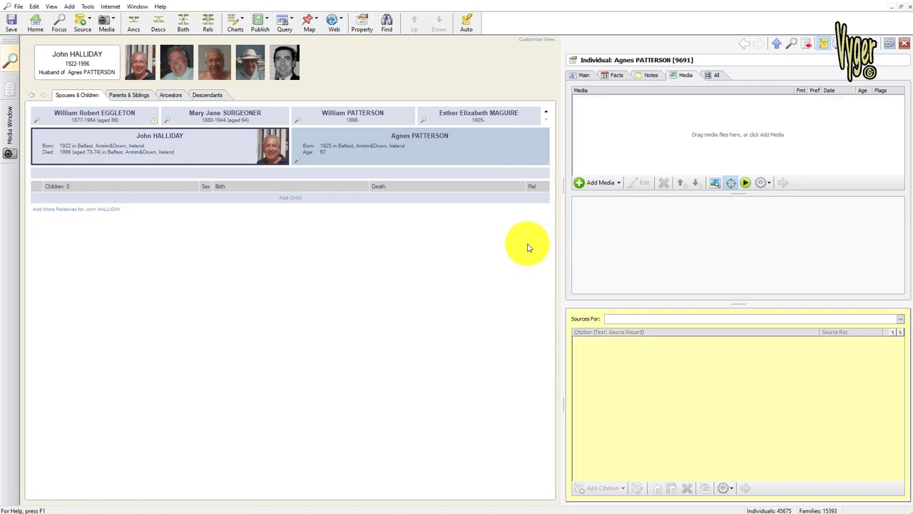
# Step: Search for 'gracey family history' in the built-in Web Search Window
pyautogui.click(335, 31)
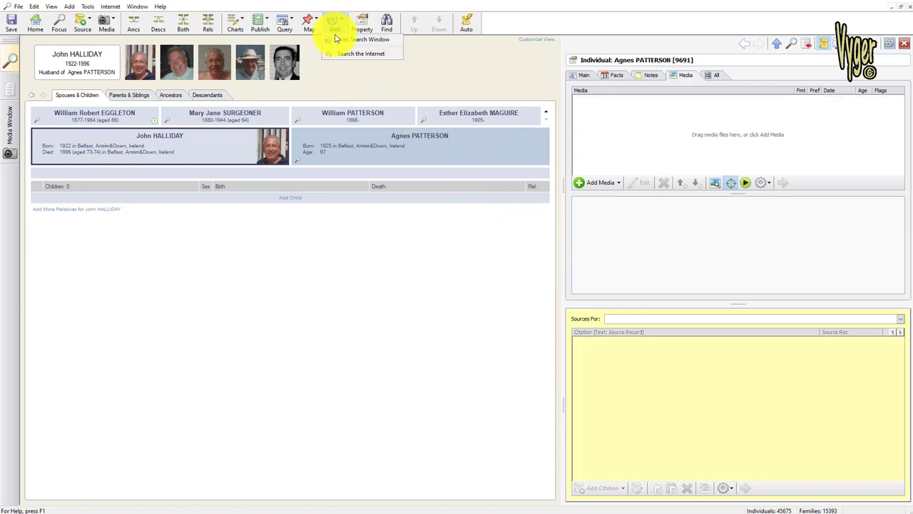
pyautogui.click(343, 39)
pyautogui.write('gracey family history')
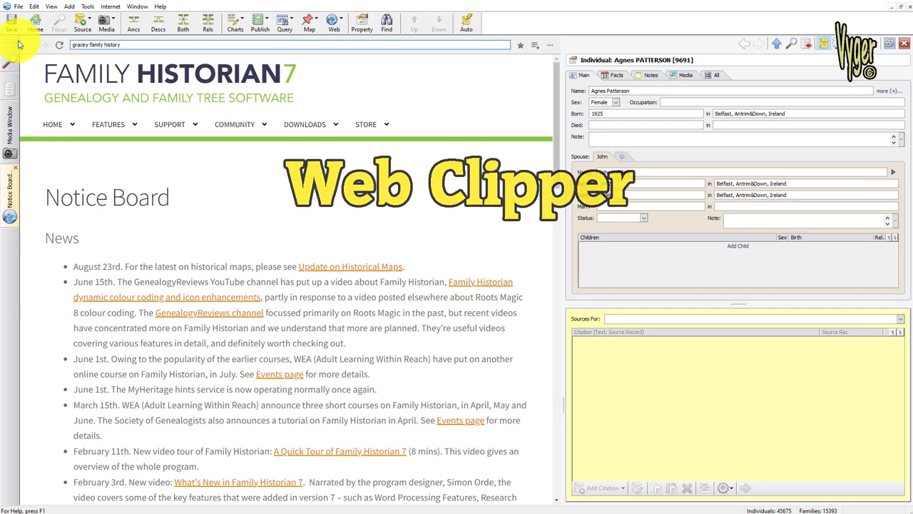
pyautogui.press('Return')
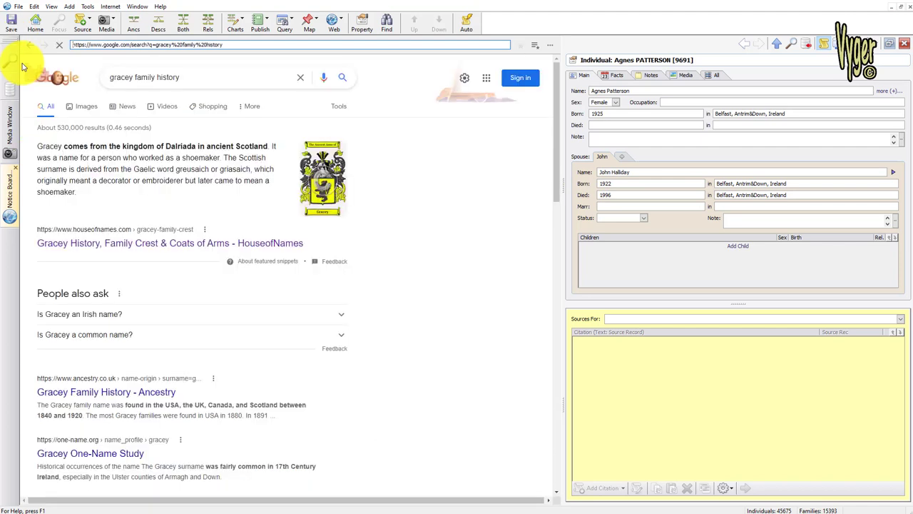
# Step: Open the Haunted Mansion Wiki's Gracey Family page from the results and read down it
pyautogui.scroll(-6, 179, 238)
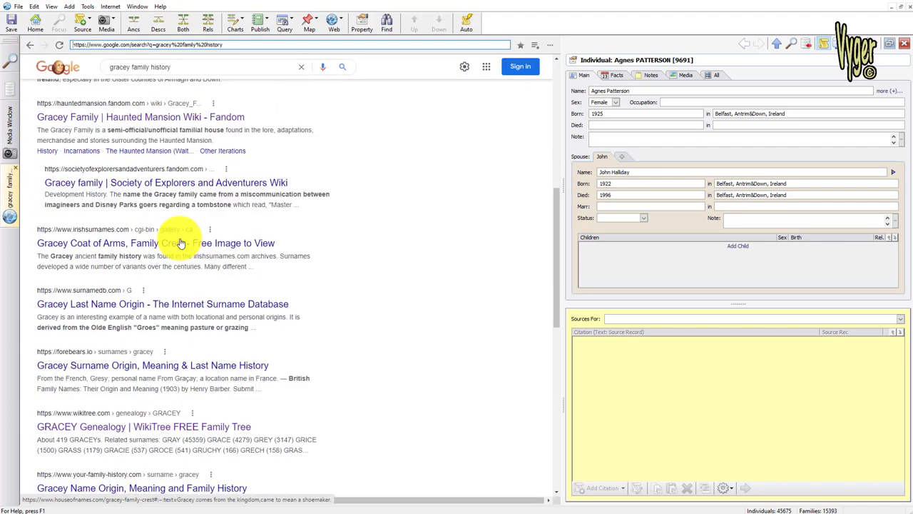
pyautogui.click(126, 116)
pyautogui.scroll(-4, 364, 224)
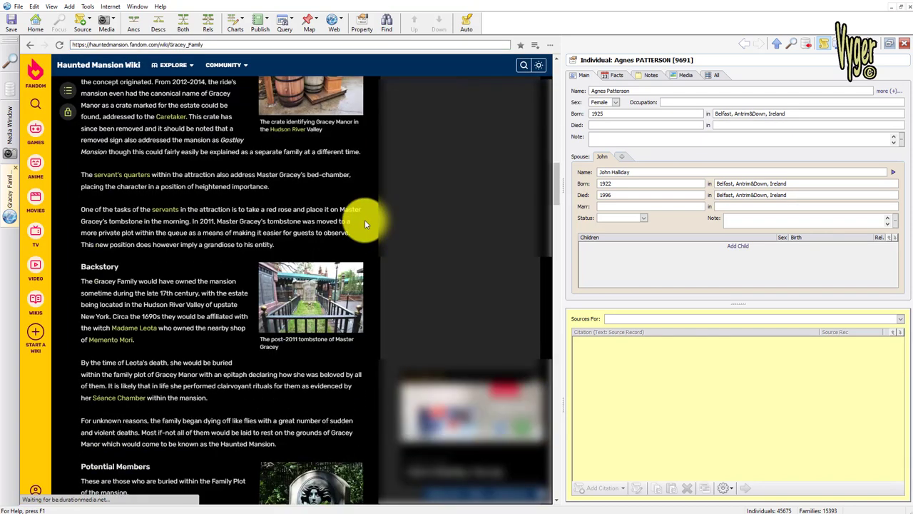
pyautogui.scroll(-3, 365, 224)
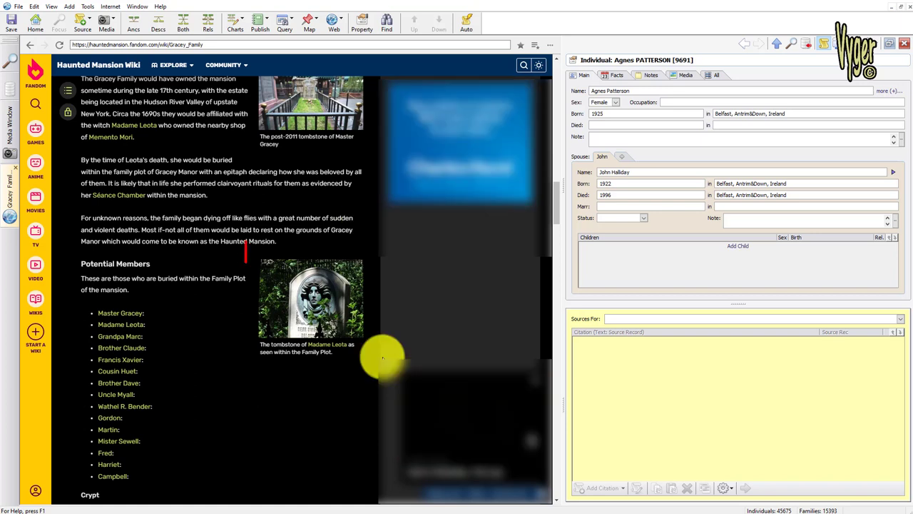
pyautogui.click(688, 76)
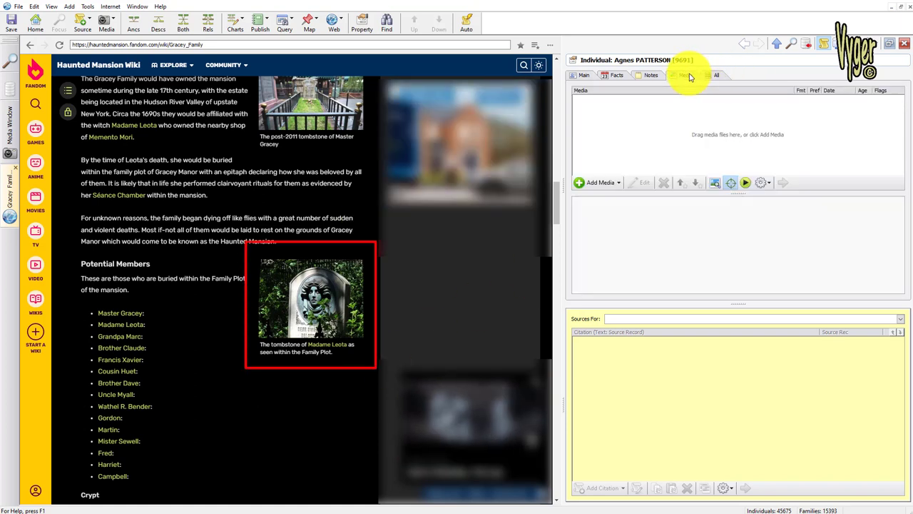
pyautogui.moveTo(300, 275); pyautogui.dragTo(657, 133)
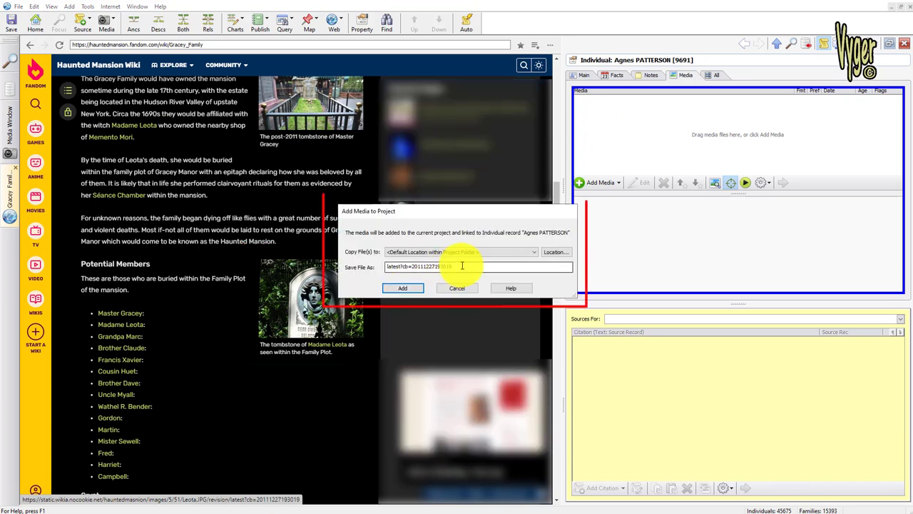
pyautogui.moveTo(462, 265); pyautogui.dragTo(320, 268)
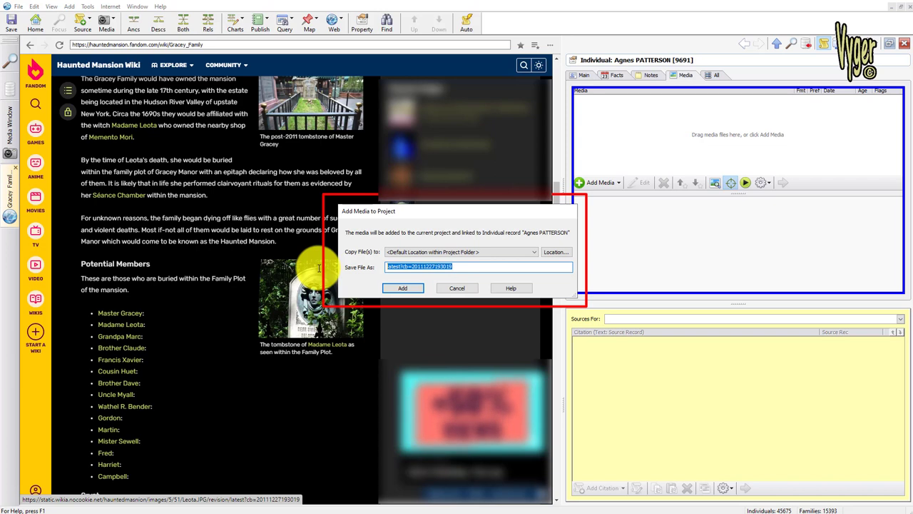
pyautogui.write('madame-leota-tombstone')
pyautogui.click(404, 288)
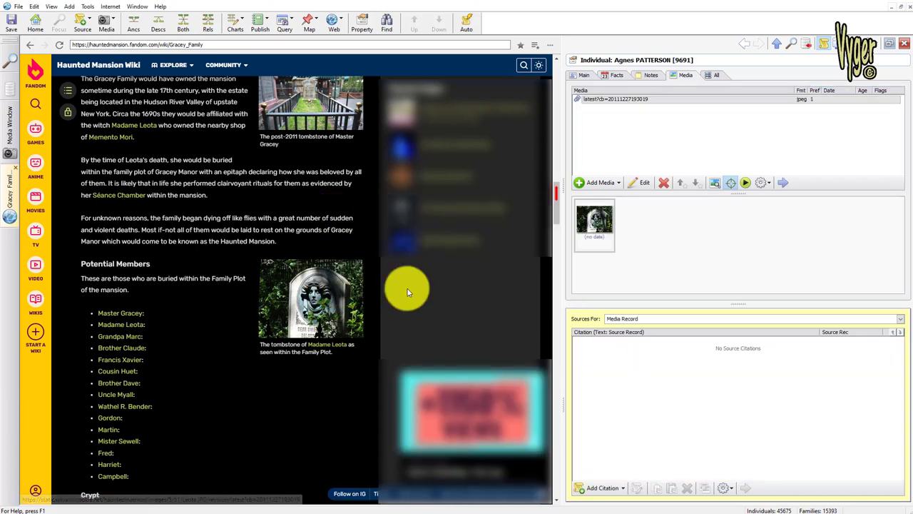
# Step: Open the new tombstone picture in Edit Media Item and review it
pyautogui.click(602, 226)
pyautogui.doubleClick(602, 226)
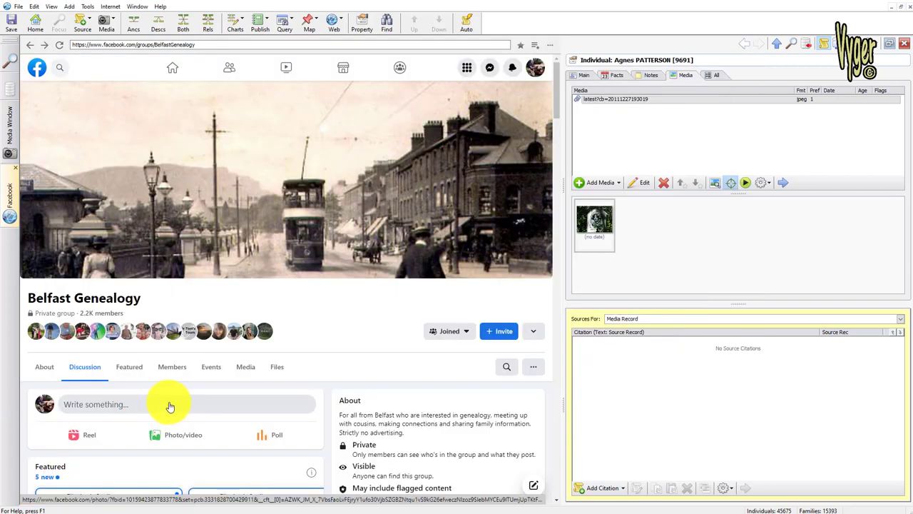
pyautogui.scroll(-8, 171, 404)
pyautogui.scroll(-10, 174, 403)
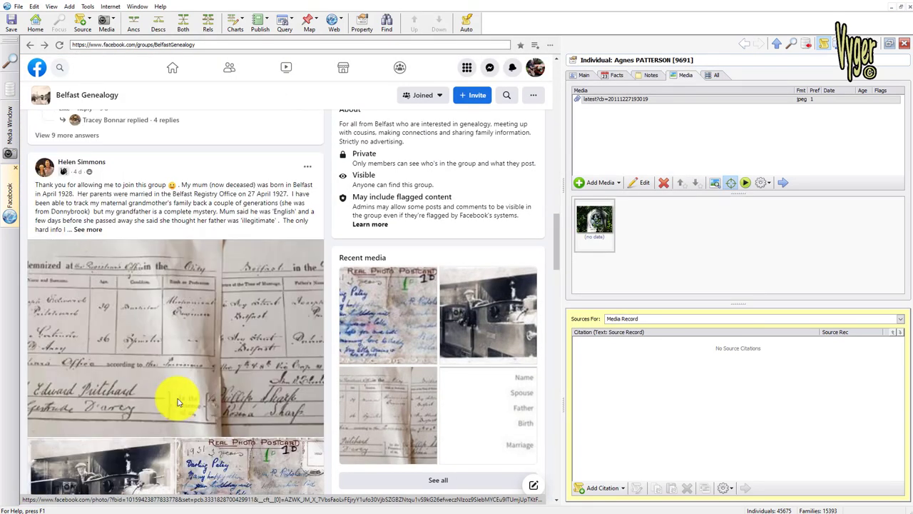
pyautogui.scroll(-1, 178, 403)
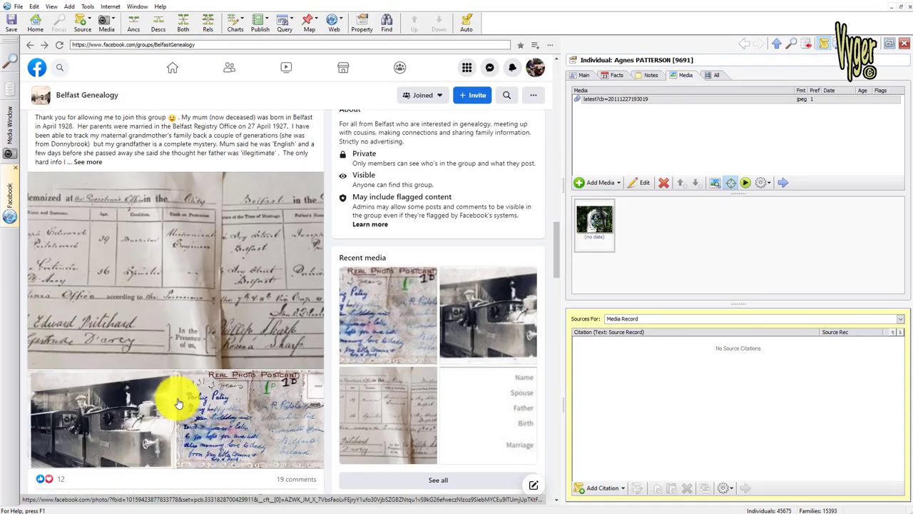
pyautogui.click(159, 302)
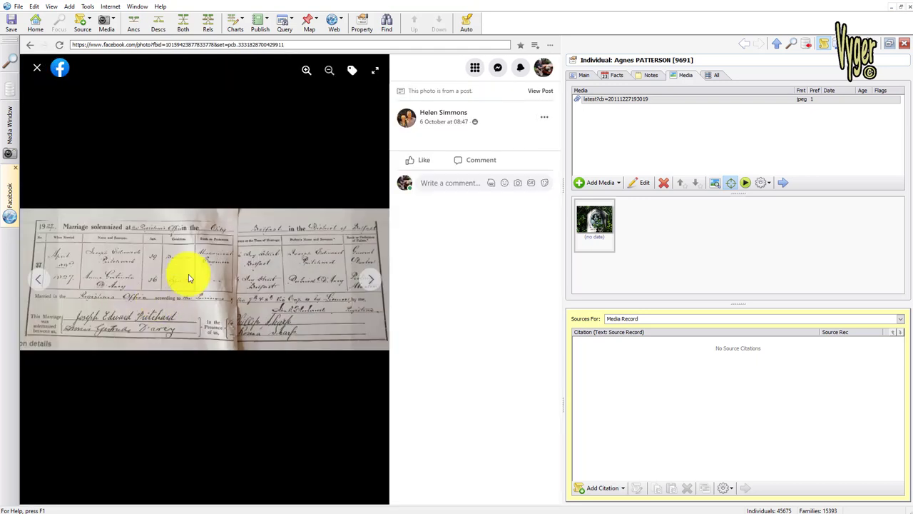
pyautogui.moveTo(189, 275); pyautogui.dragTo(648, 231)
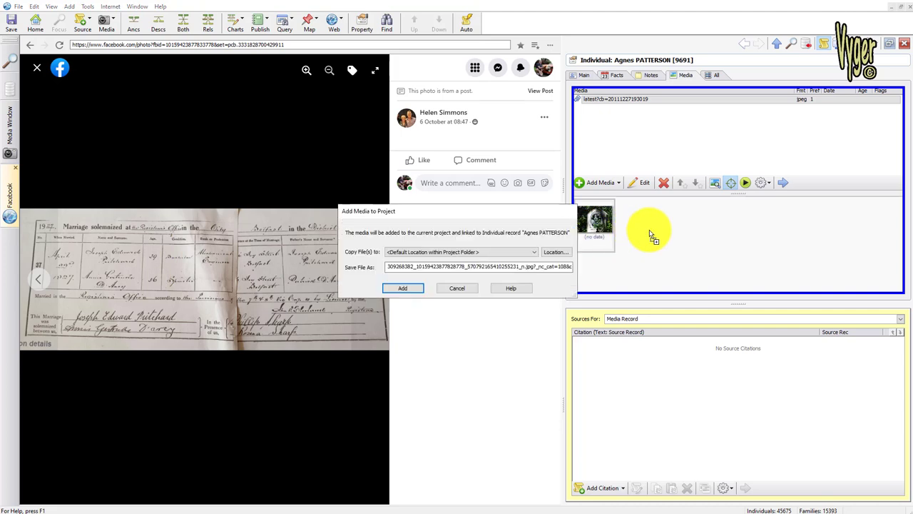
pyautogui.click(400, 289)
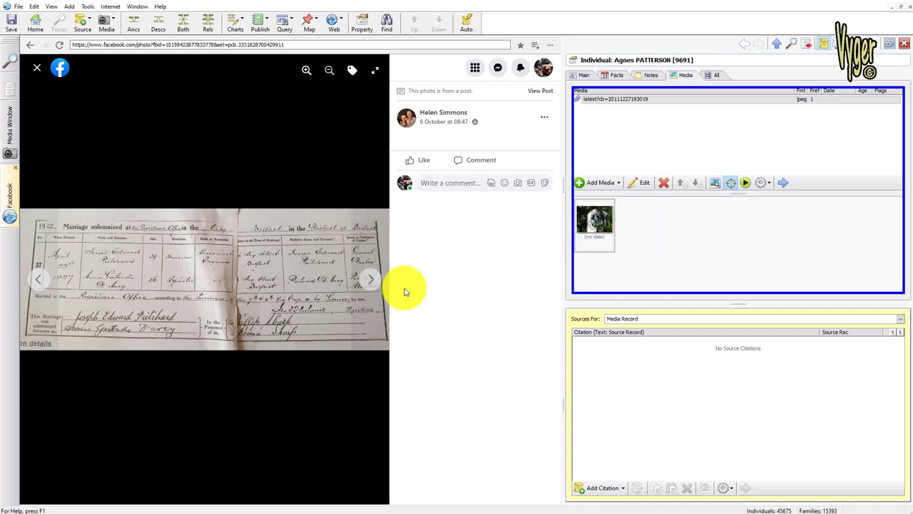
# Step: Add the next photo in the post, the locomotive, to her media
pyautogui.press('Right')
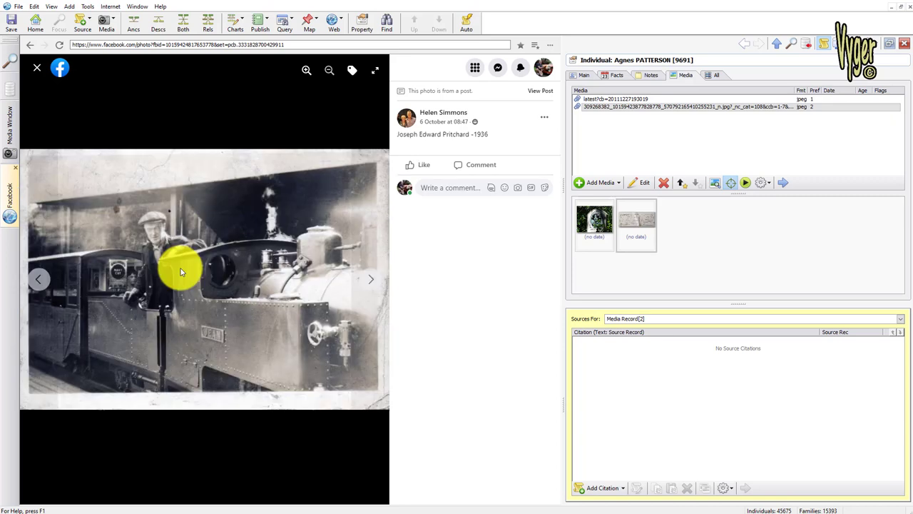
pyautogui.moveTo(180, 272); pyautogui.dragTo(759, 221)
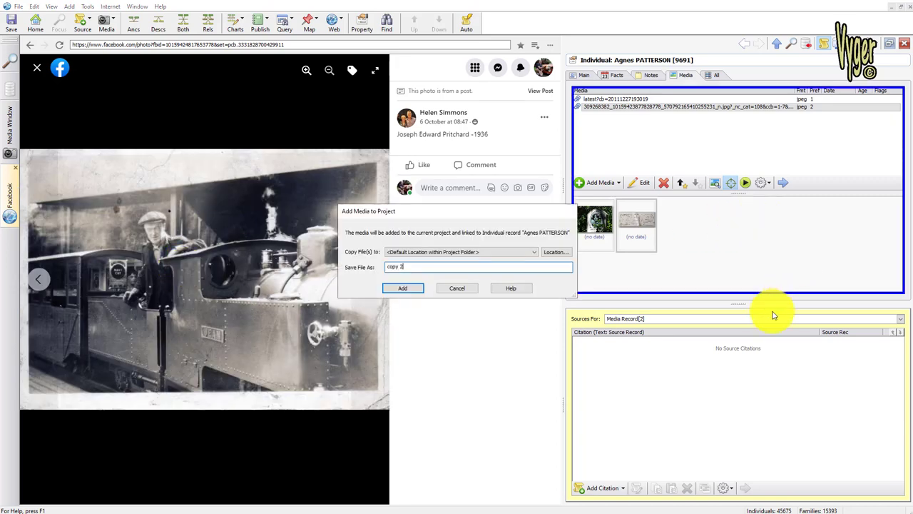
pyautogui.click(424, 290)
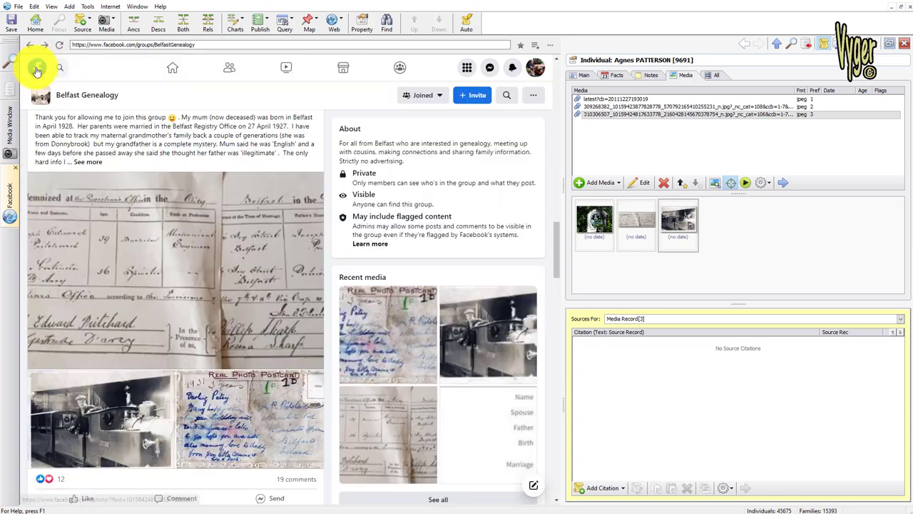
# Step: Add the Inside Man poster at full size after the unrecognised image type error
pyautogui.click(37, 72)
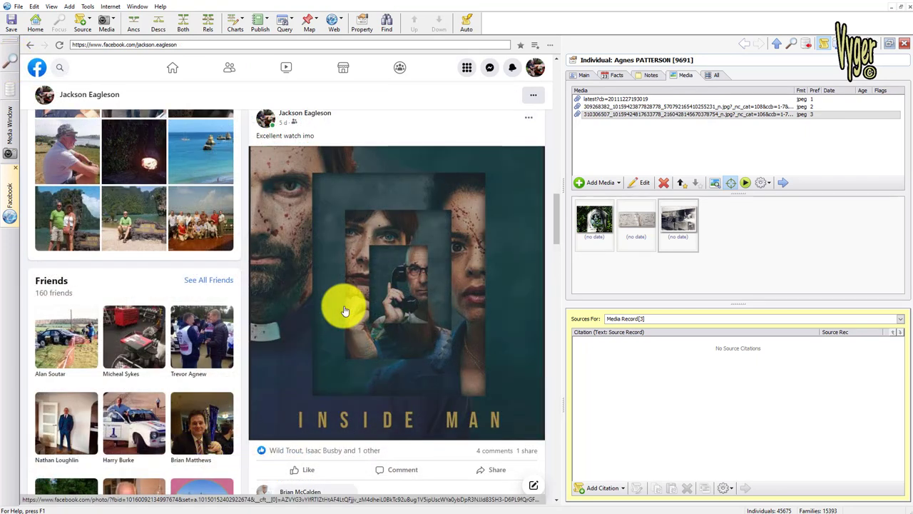
pyautogui.moveTo(345, 311); pyautogui.dragTo(709, 238)
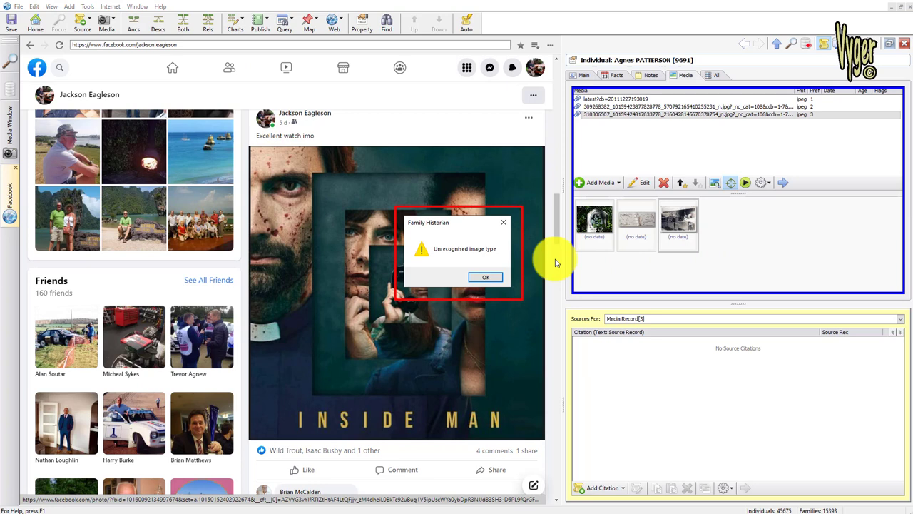
pyautogui.click(481, 278)
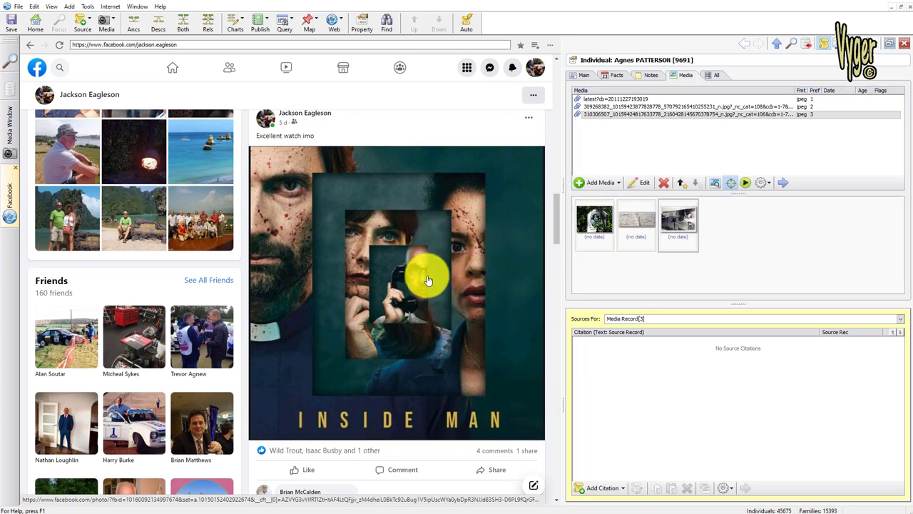
pyautogui.click(428, 281)
pyautogui.moveTo(220, 280); pyautogui.dragTo(728, 247)
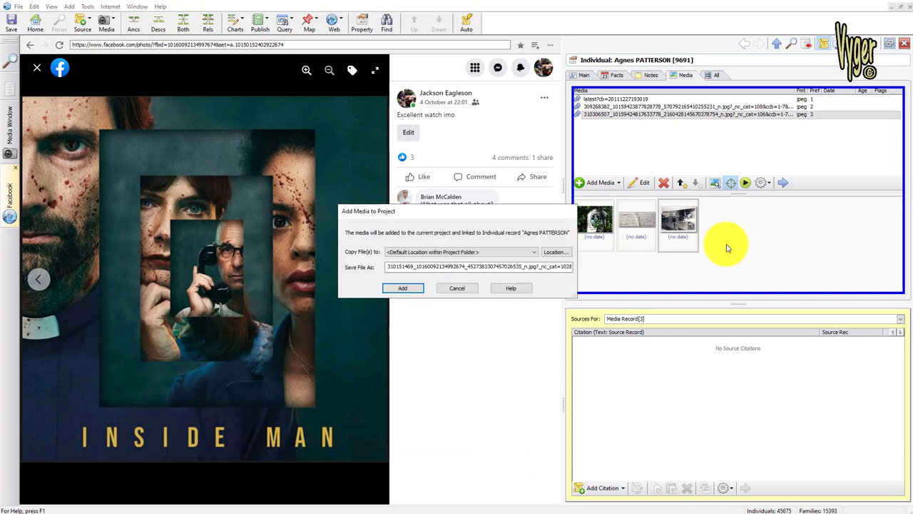
pyautogui.click(399, 289)
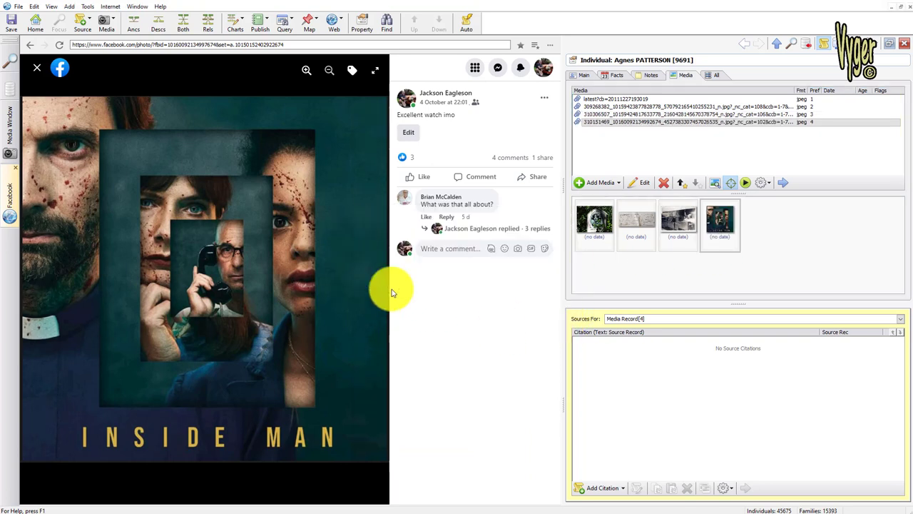
pyautogui.press('Escape')
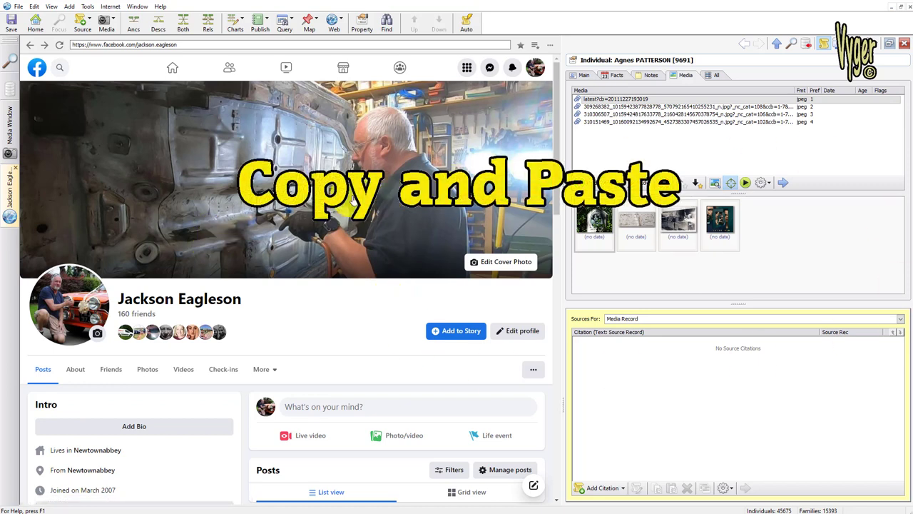
# Step: Copy the Facebook workshop cover photo and paste it into Agnes's media as 'dfg'
pyautogui.rightClick(352, 197)
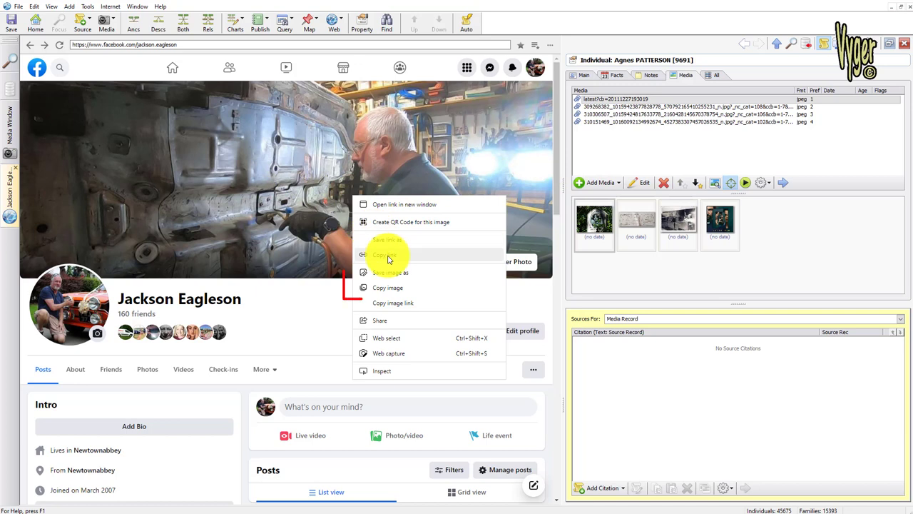
pyautogui.click(400, 288)
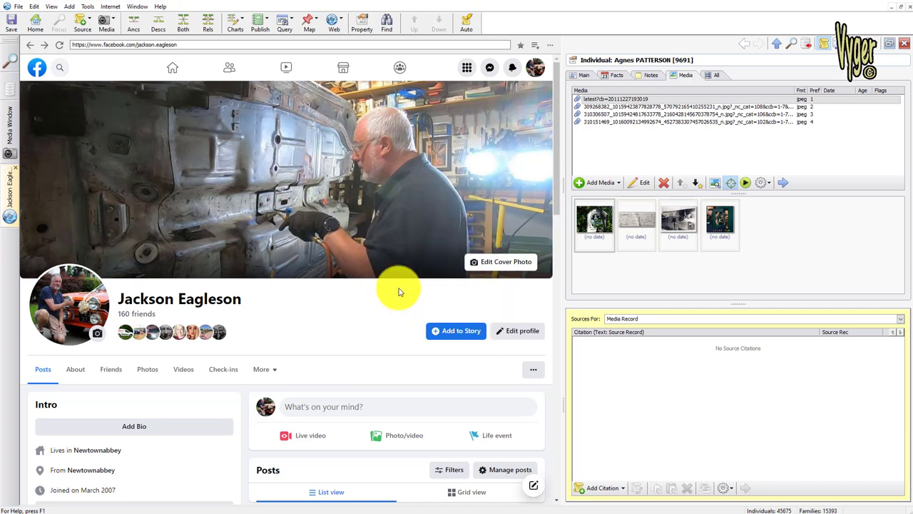
pyautogui.click(617, 183)
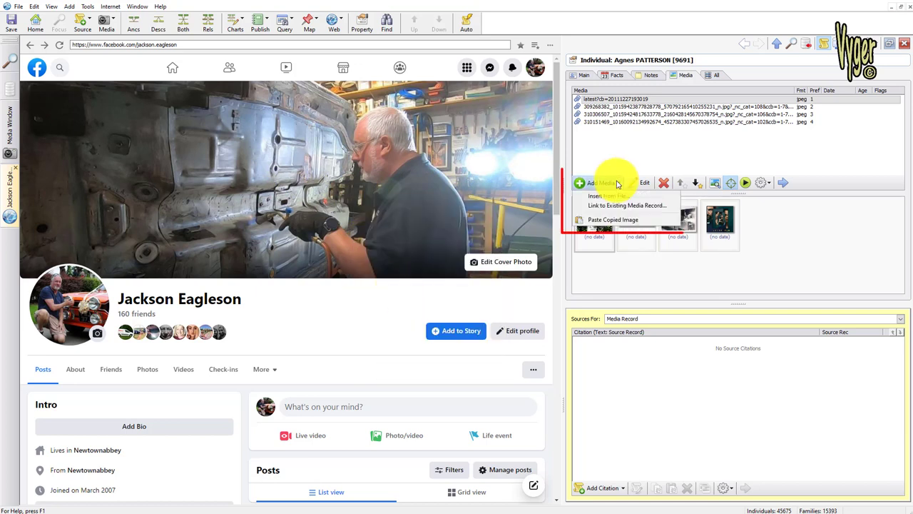
pyautogui.click(622, 222)
pyautogui.click(418, 265)
pyautogui.write('dfc')
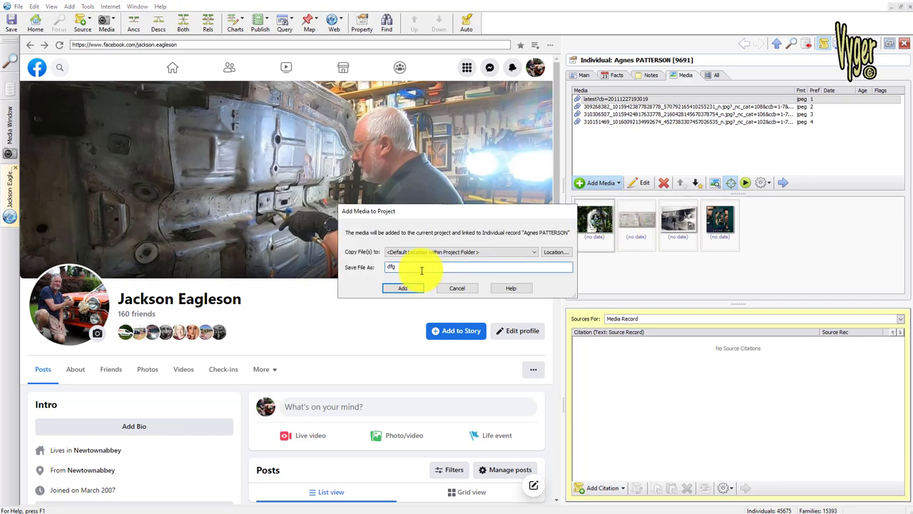
pyautogui.click(405, 289)
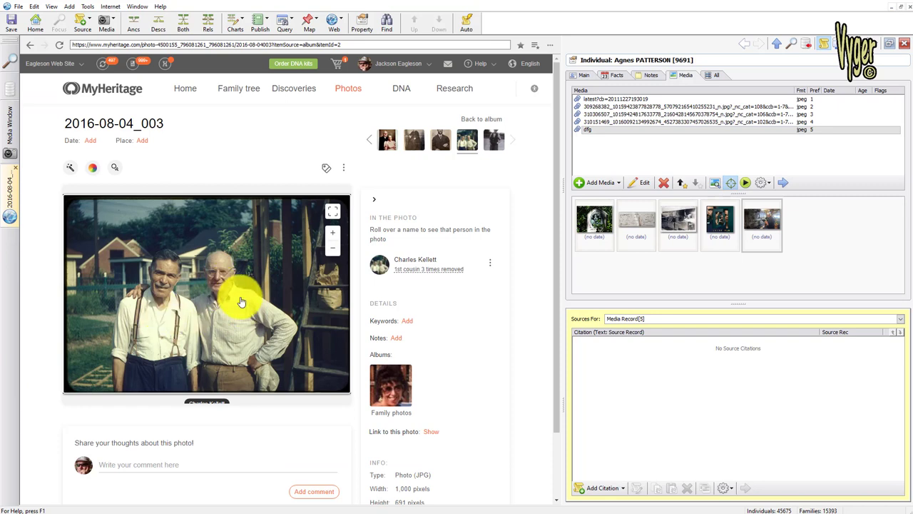
# Step: Open the MyHeritage photo of two men full size in its own window
pyautogui.rightClick(242, 298)
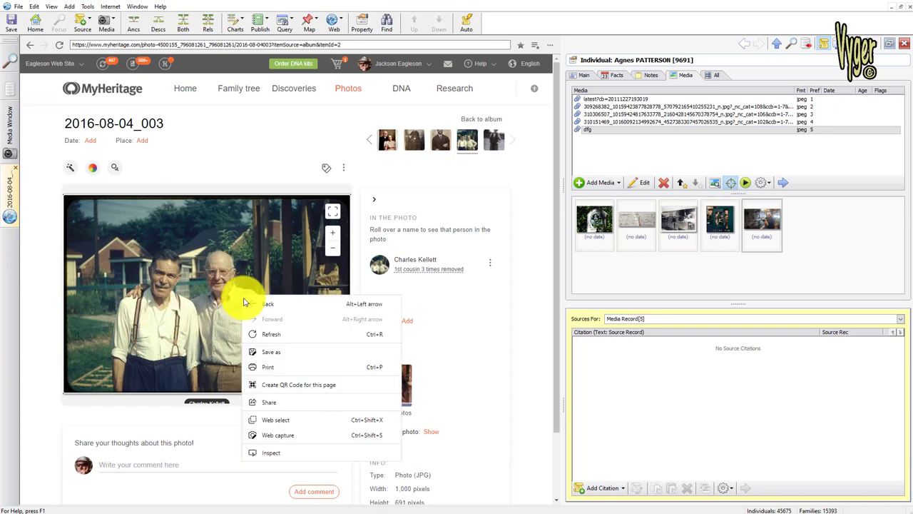
pyautogui.press('Escape')
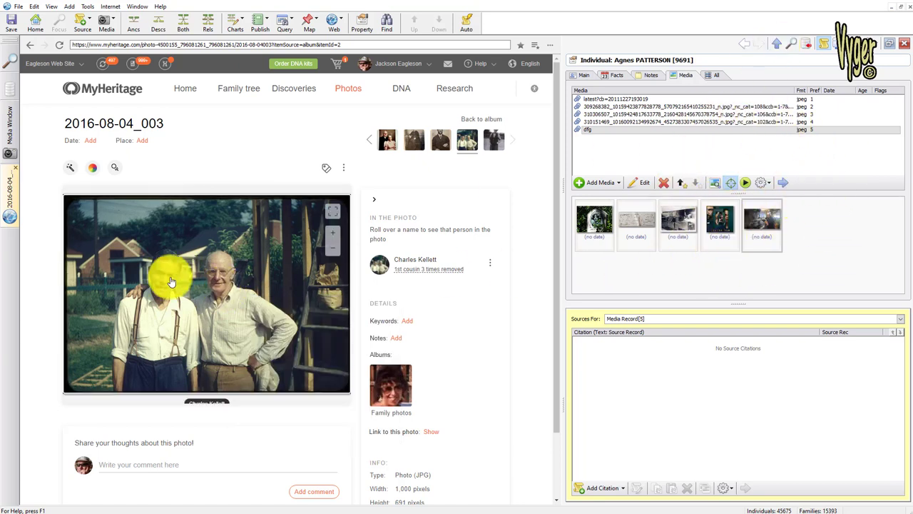
pyautogui.rightClick(242, 299)
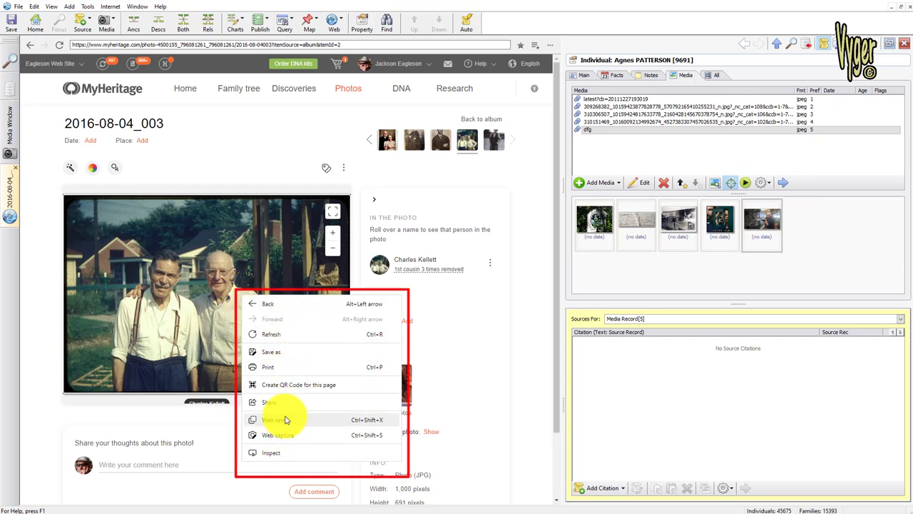
pyautogui.click(333, 221)
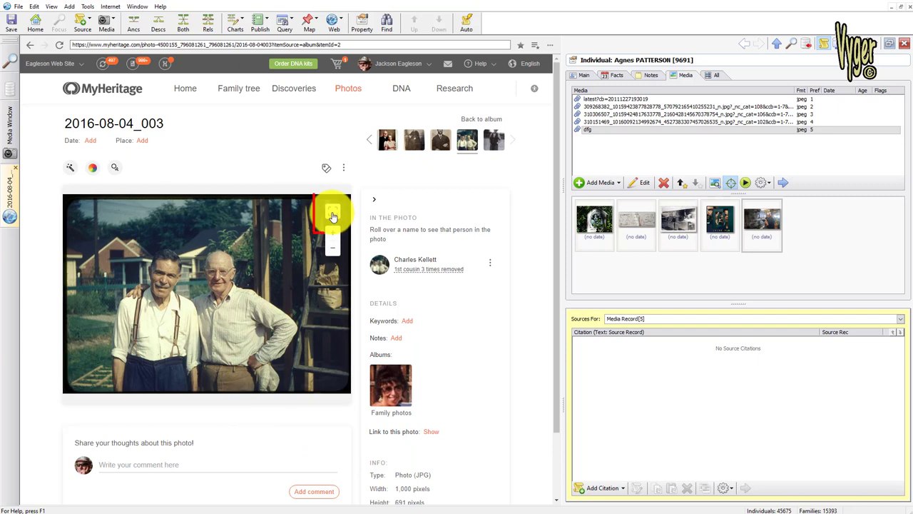
pyautogui.click(333, 213)
# Step: Copy that photo and paste it into the individual's media as 'ggbrfthf'
pyautogui.rightClick(441, 275)
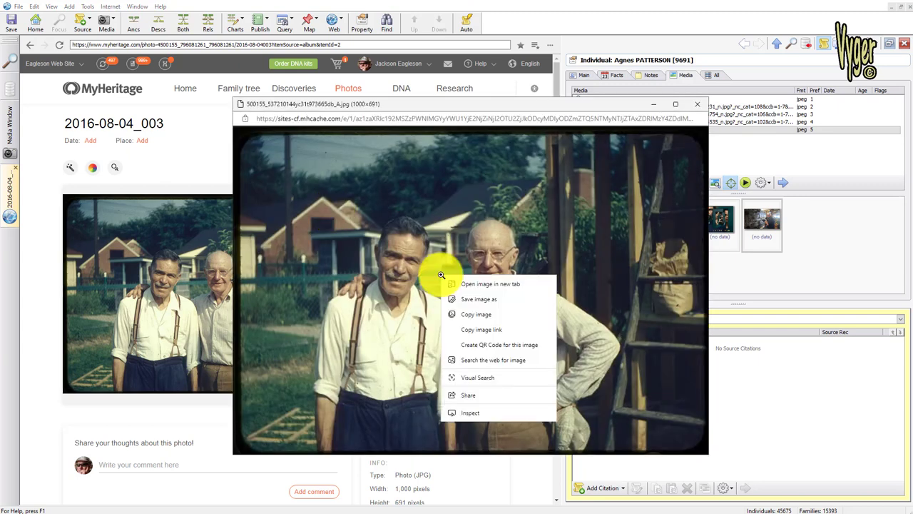
pyautogui.click(471, 315)
pyautogui.click(610, 183)
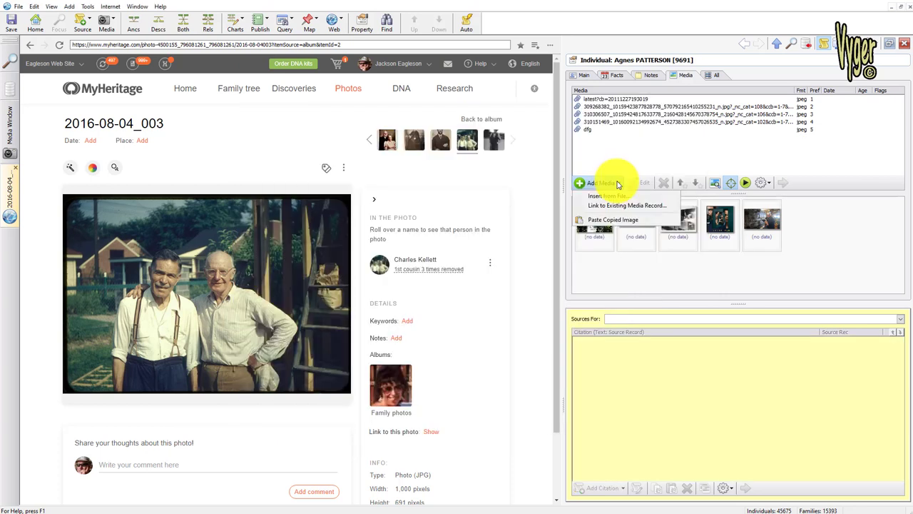
pyautogui.click(610, 222)
pyautogui.write('ggbrfthf')
pyautogui.click(403, 288)
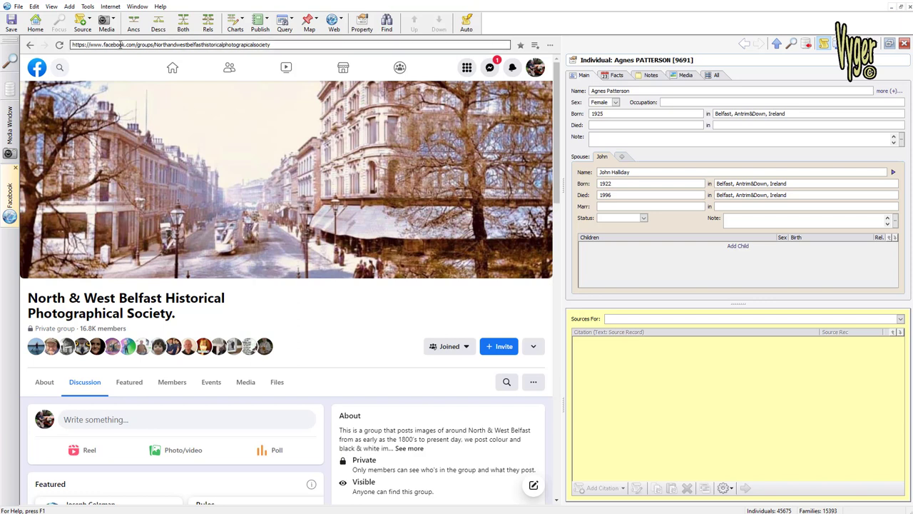
# Step: Paste the Facebook street photo into the Belfast, Antrim, Ireland place as Belfast City Centre and open it
pyautogui.rightClick(232, 155)
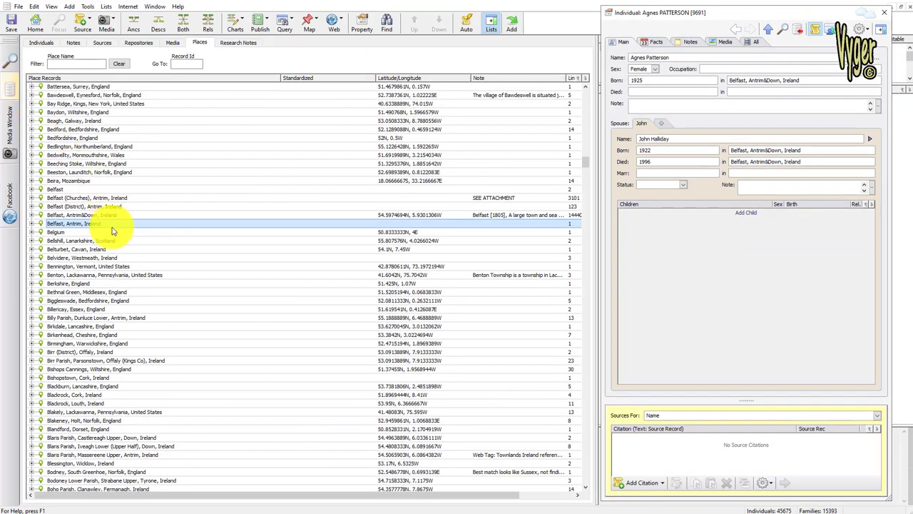
pyautogui.doubleClick(93, 226)
pyautogui.click(699, 42)
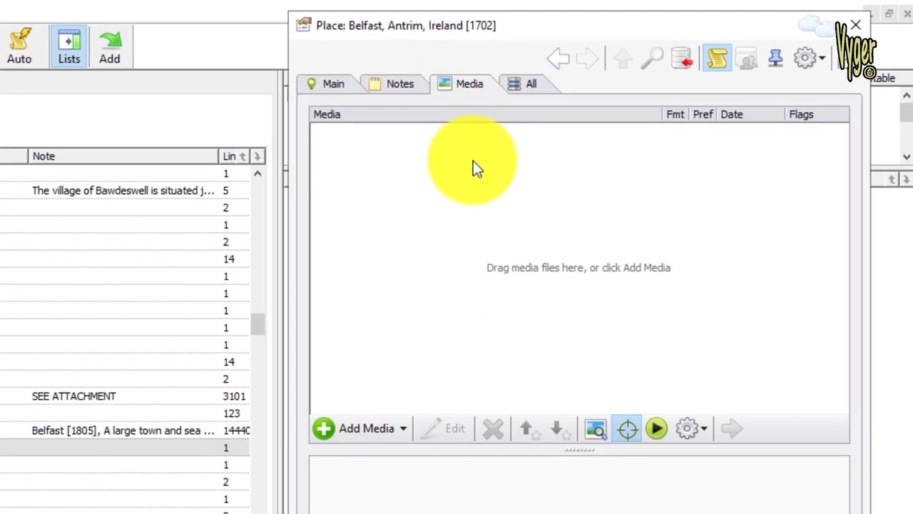
pyautogui.rightClick(696, 111)
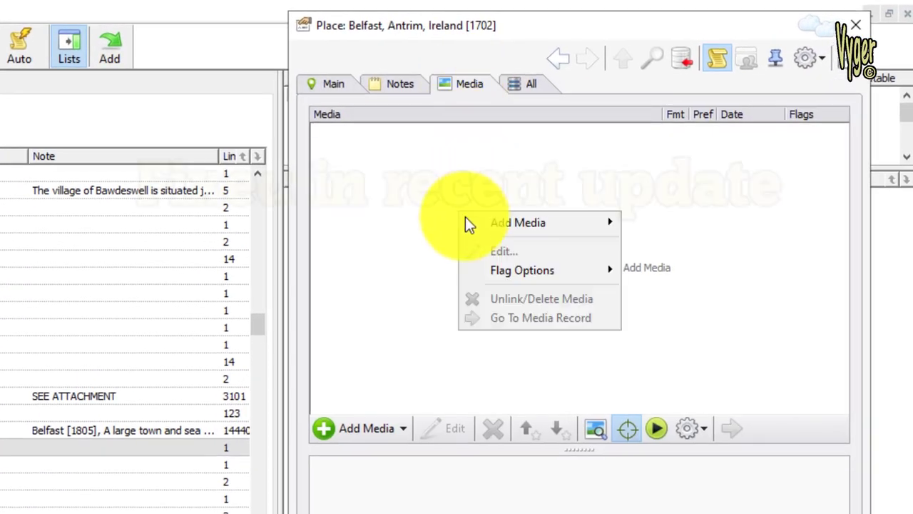
pyautogui.moveTo(567, 218)
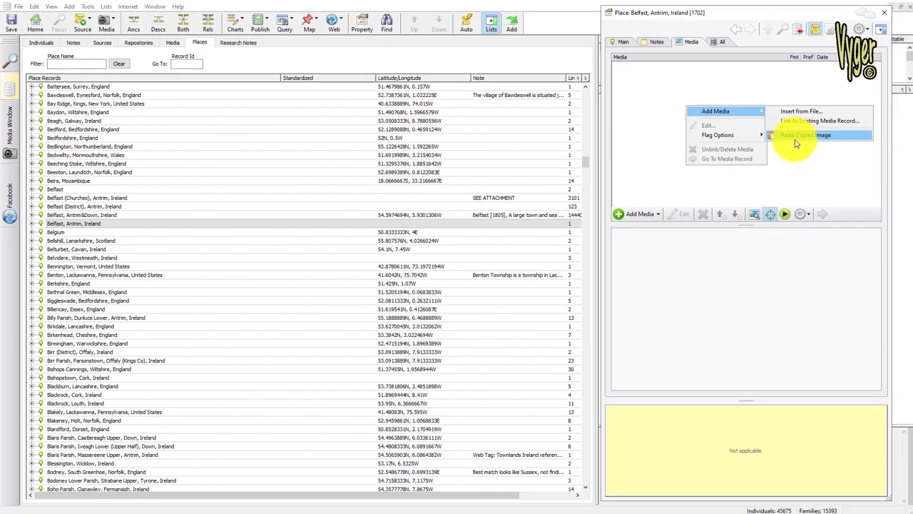
pyautogui.click(797, 143)
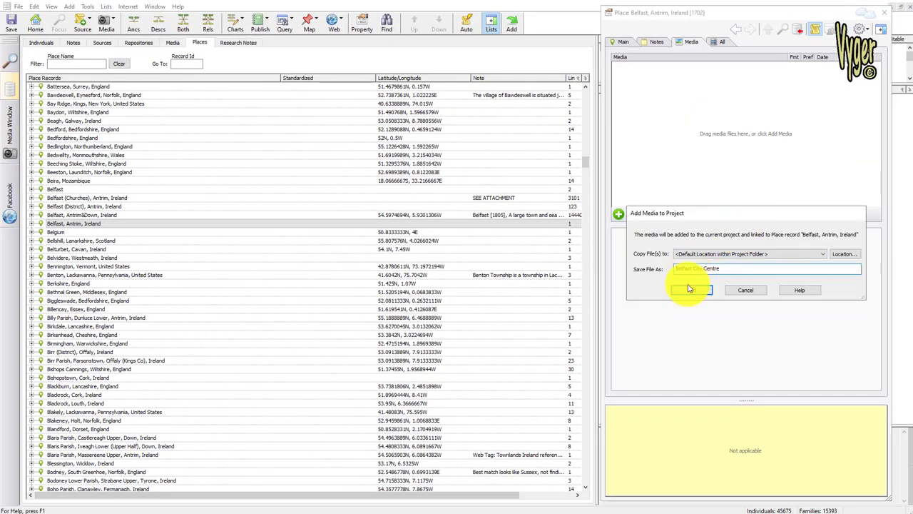
pyautogui.click(694, 291)
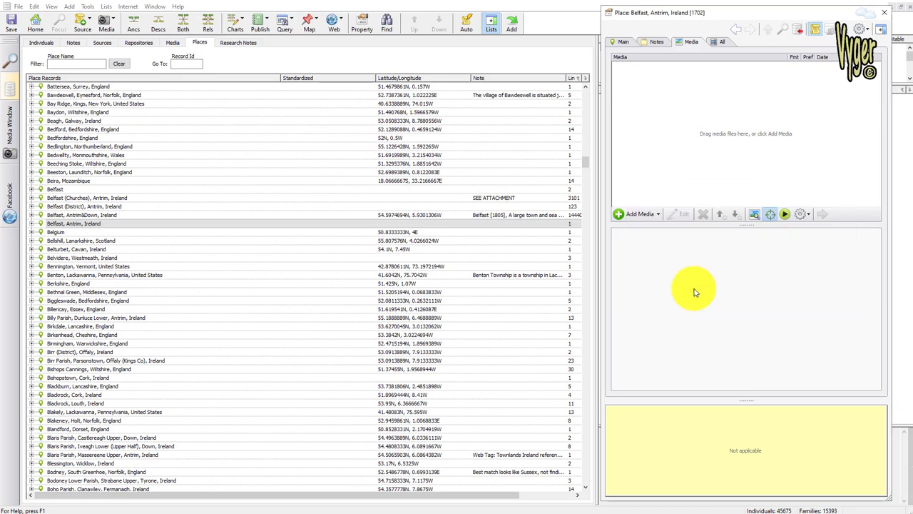
pyautogui.doubleClick(632, 259)
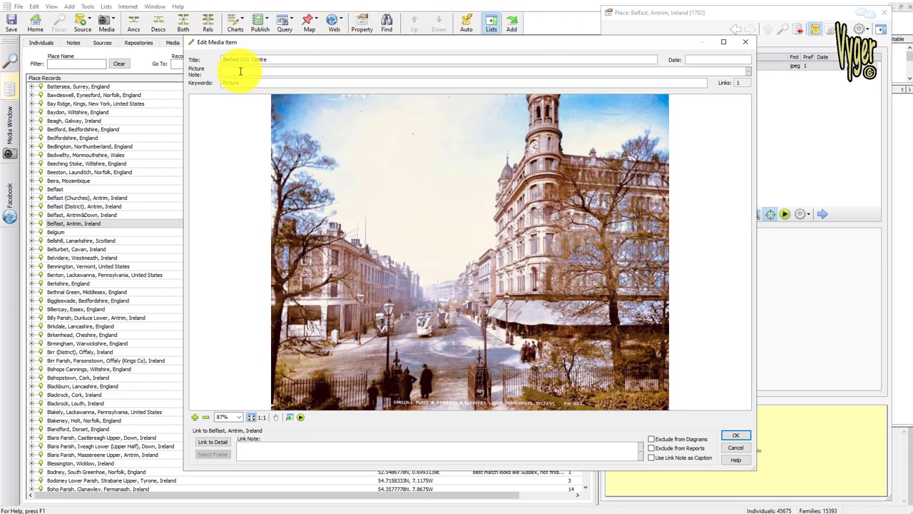
# Step: Date the Belfast City Centre picture 1899
pyautogui.click(689, 59)
pyautogui.write('1899')
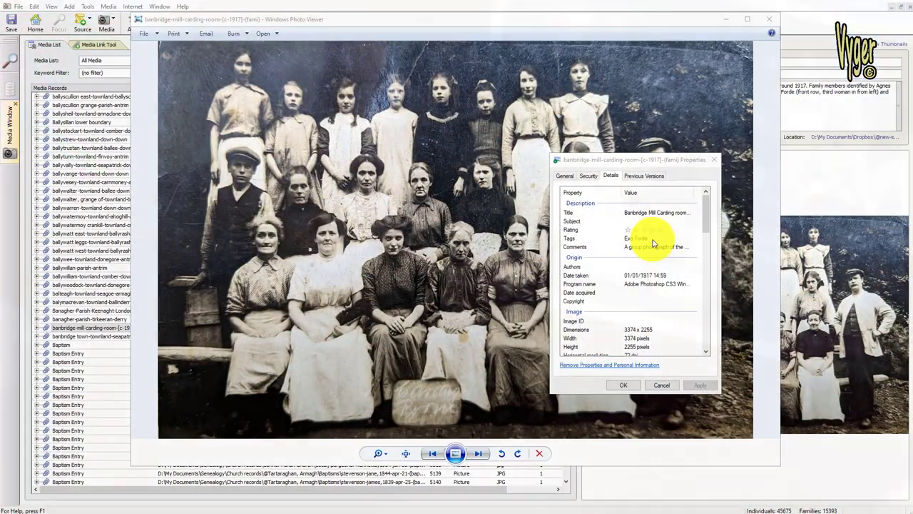
# Step: Check the mill photo's comments, title, 1917 date taken and tags, then accept and close Photo Viewer
pyautogui.click(667, 247)
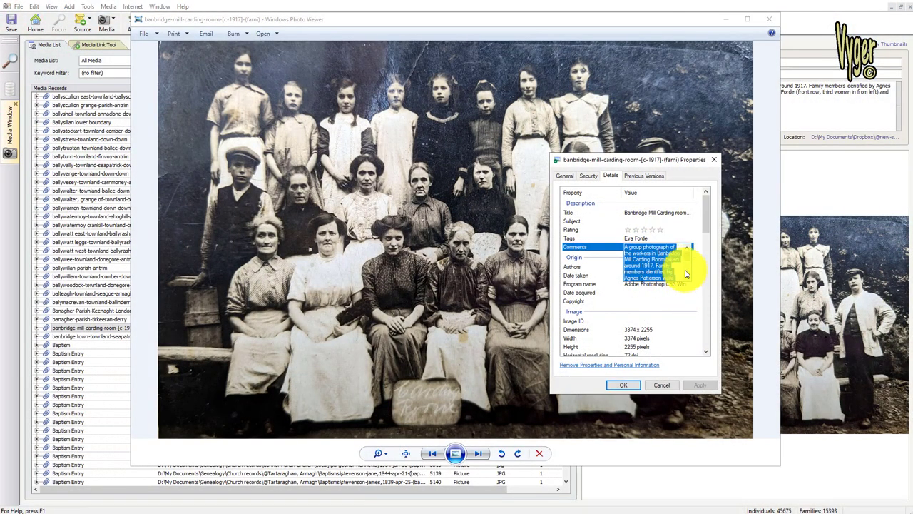
pyautogui.scroll(-3, 686, 264)
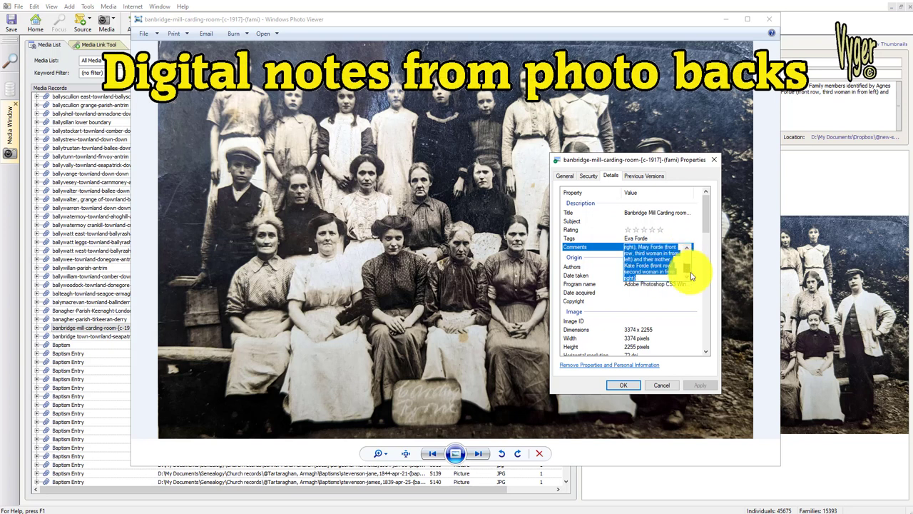
pyautogui.moveTo(691, 275); pyautogui.dragTo(690, 255)
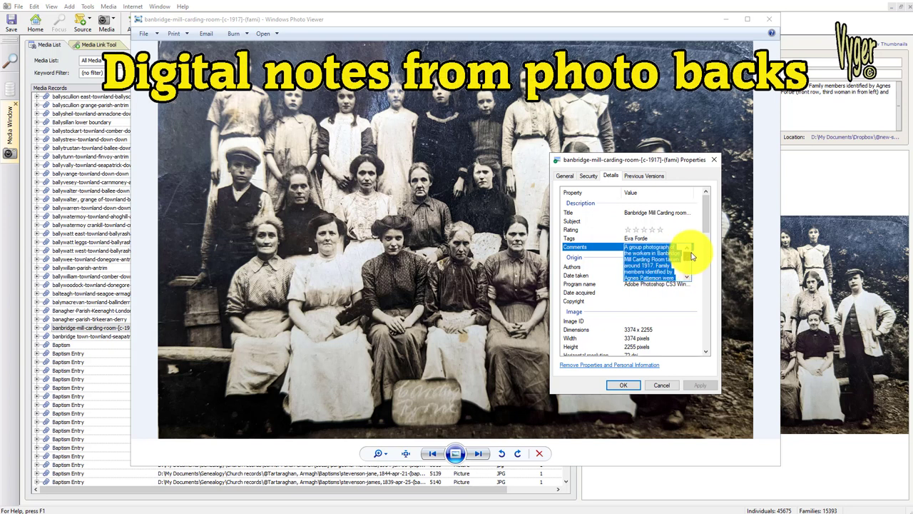
pyautogui.click(655, 212)
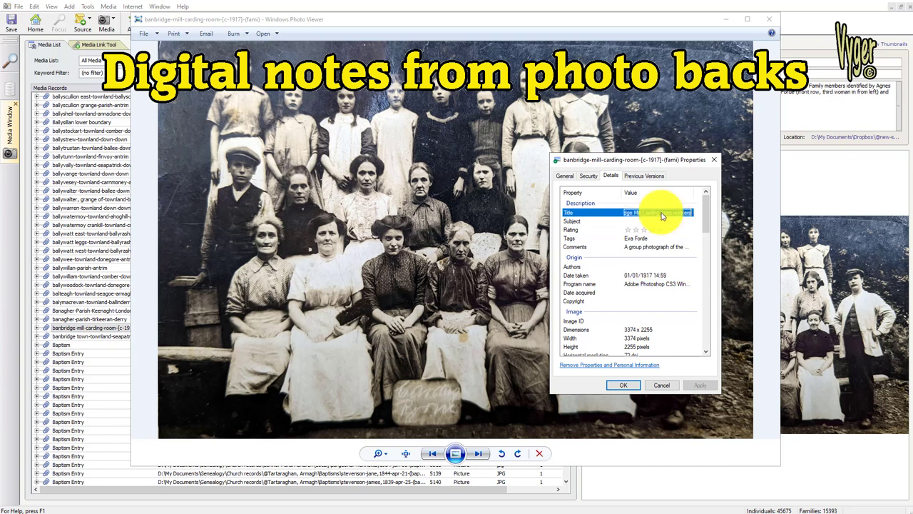
pyautogui.click(679, 274)
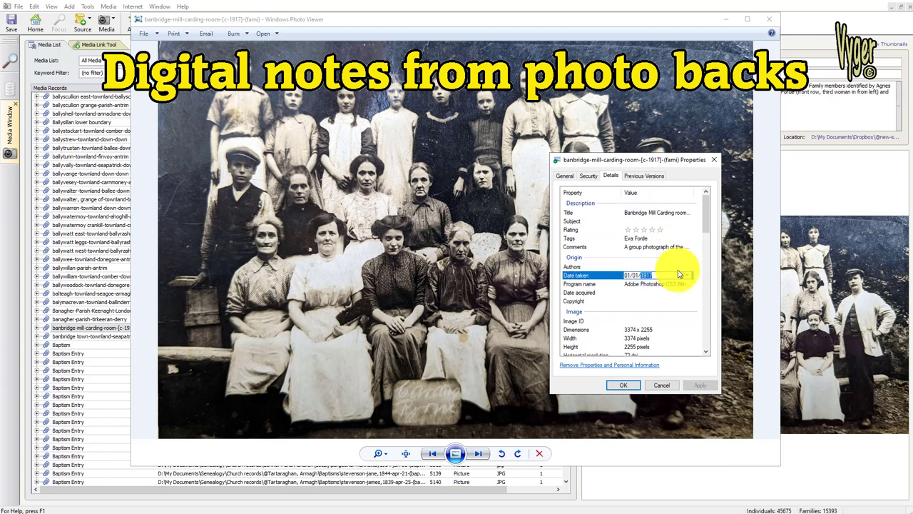
pyautogui.click(646, 239)
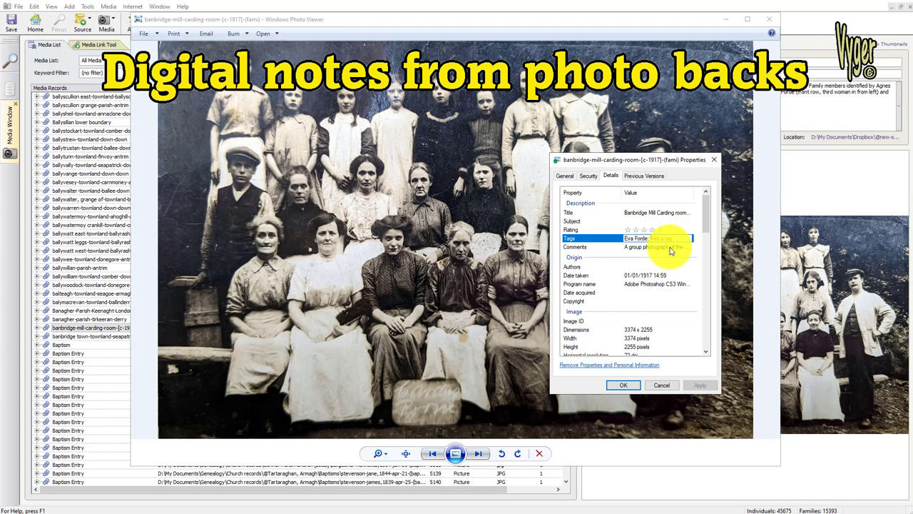
pyautogui.click(625, 386)
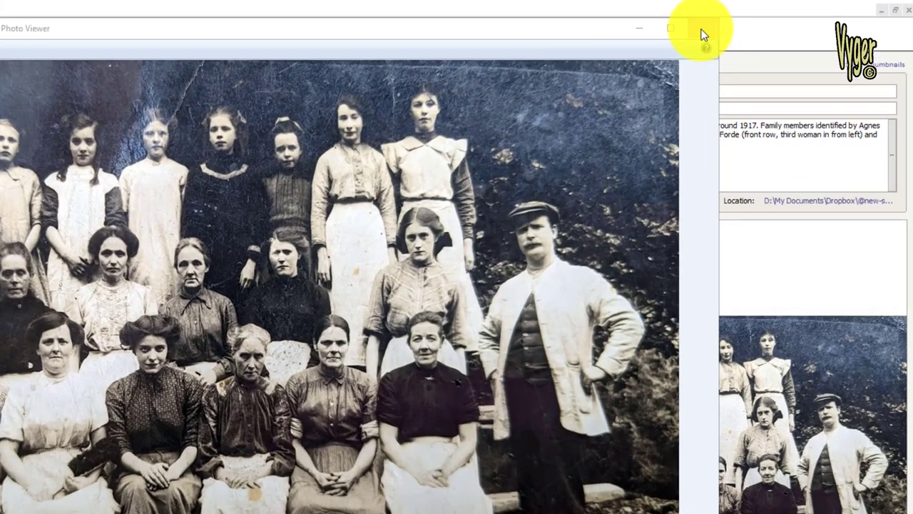
pyautogui.click(774, 25)
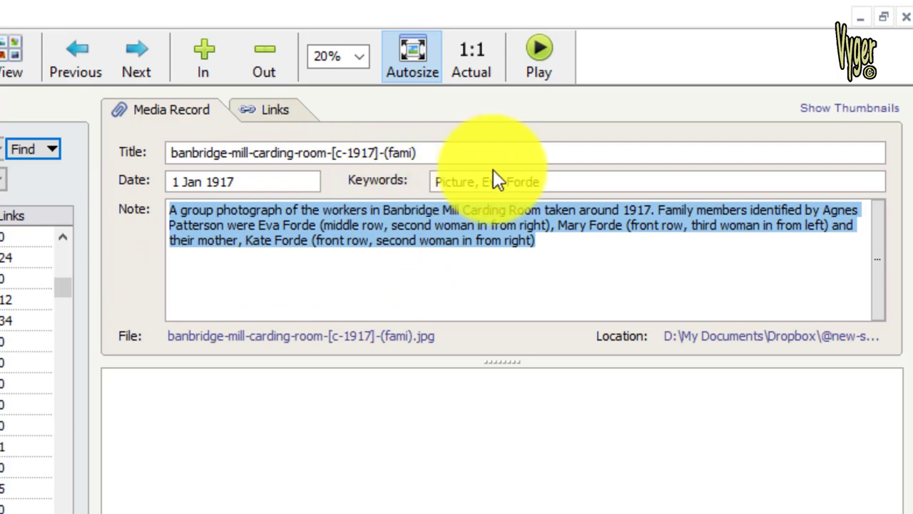
# Step: Show all face frames on the mill photo and highlight each of the three linked FORDEs
pyautogui.moveTo(483, 184)
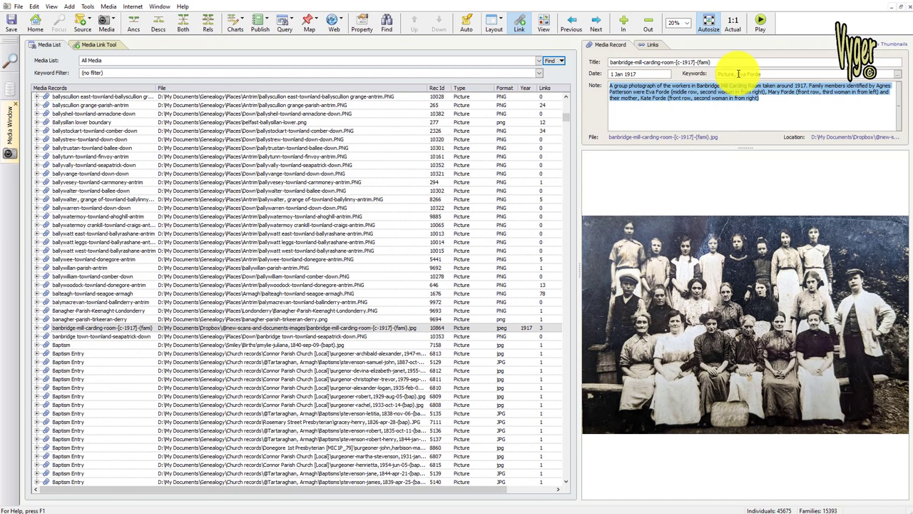
pyautogui.doubleClick(487, 181)
pyautogui.click(652, 46)
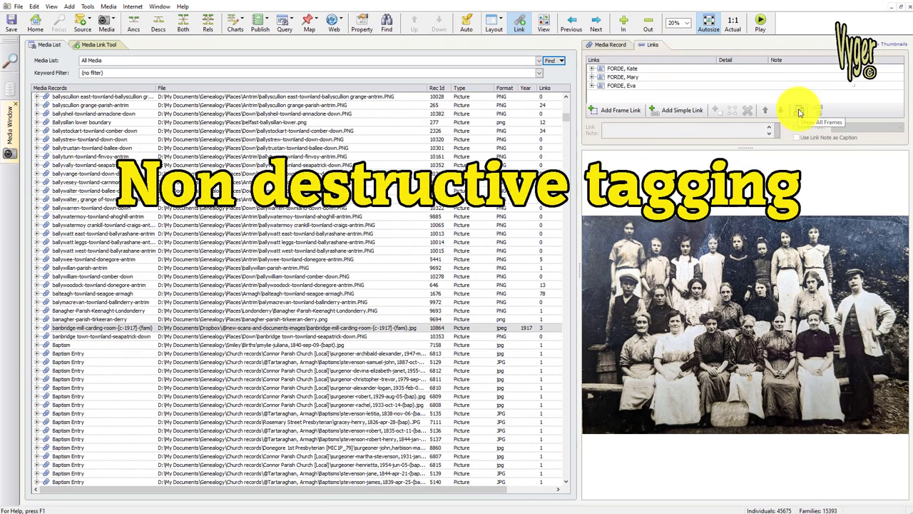
pyautogui.click(800, 112)
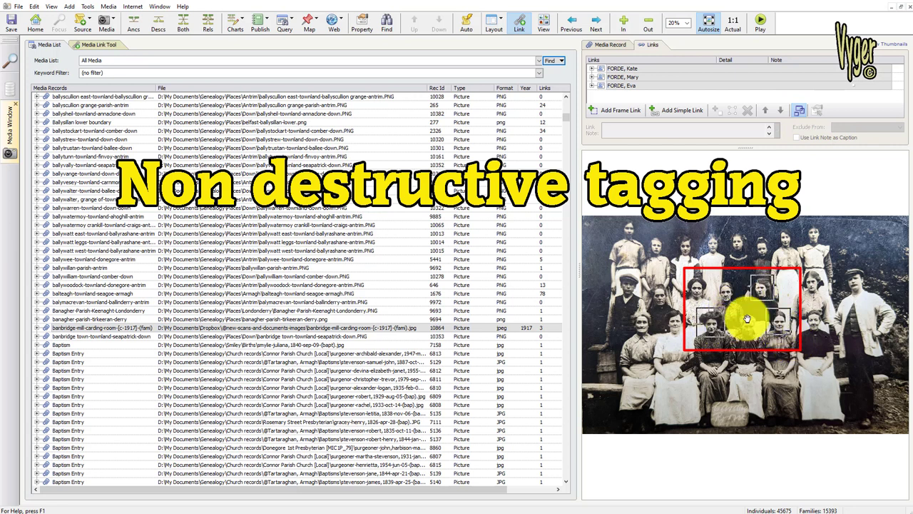
pyautogui.click(649, 70)
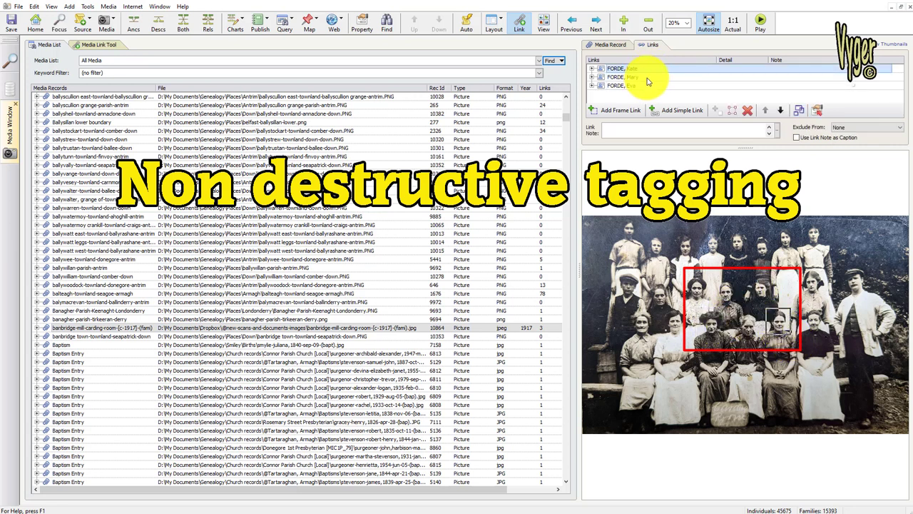
pyautogui.click(648, 78)
pyautogui.click(648, 86)
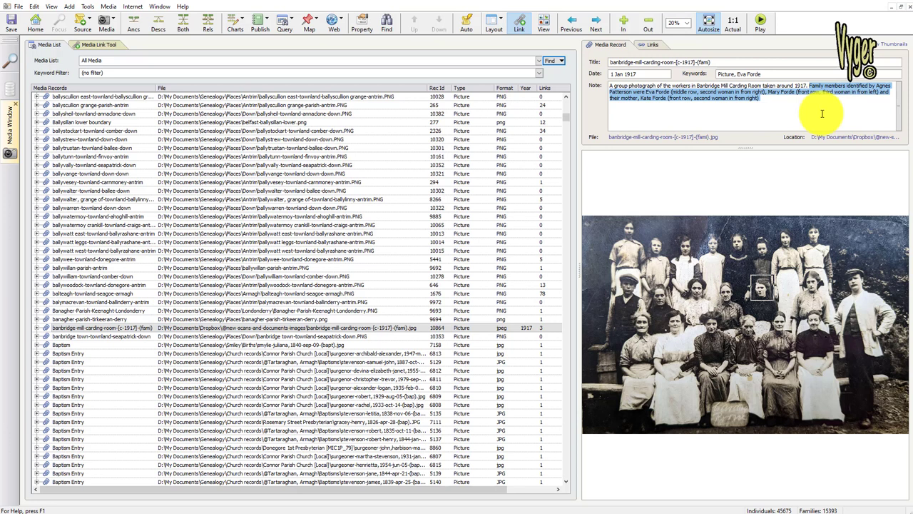
# Step: Open the first linked person's record and switch to the family diagram view
pyautogui.click(652, 44)
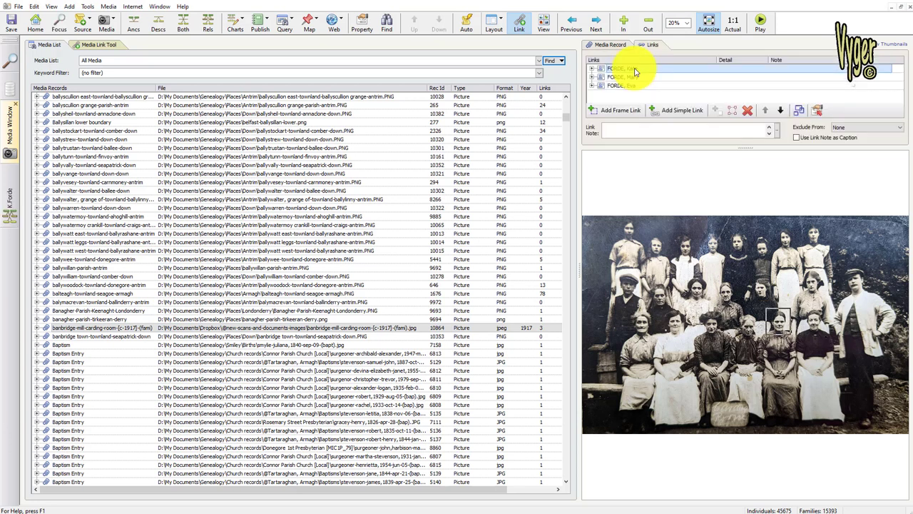
pyautogui.click(11, 61)
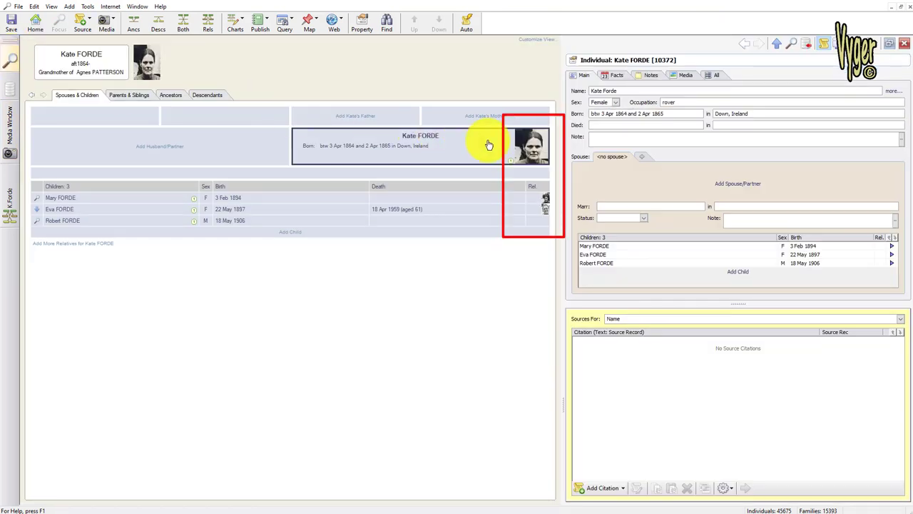
pyautogui.click(9, 189)
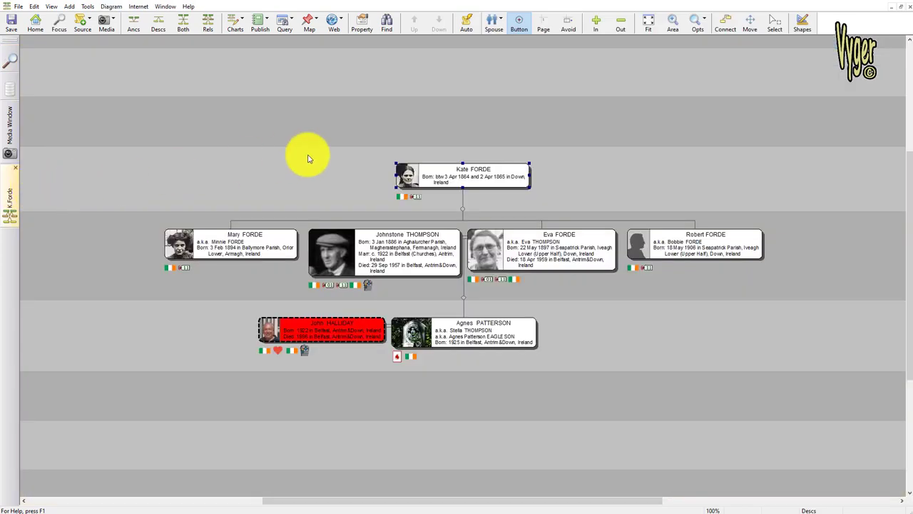
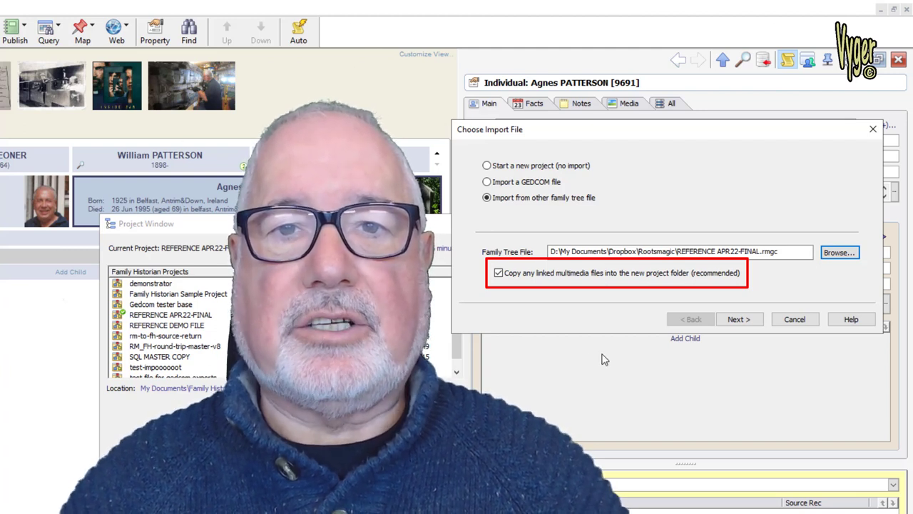
# Step: Show the Media tab of the Records Window, listing every media record
pyautogui.click(499, 273)
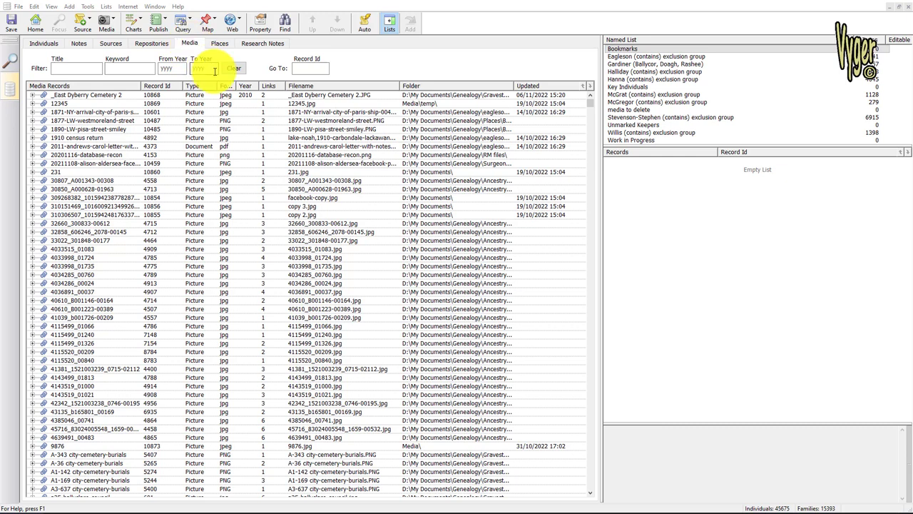
# Step: Widen the Format column in the Media records list
pyautogui.moveTo(234, 85); pyautogui.dragTo(247, 95)
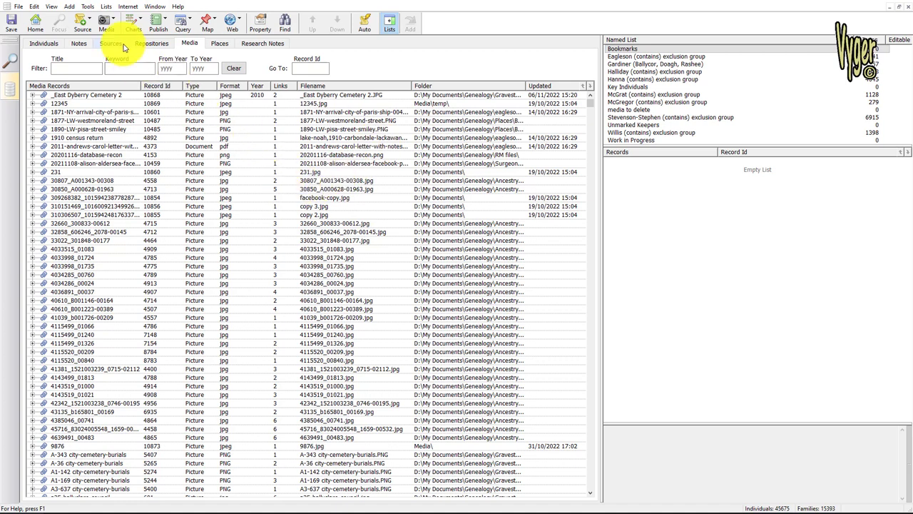
pyautogui.click(87, 6)
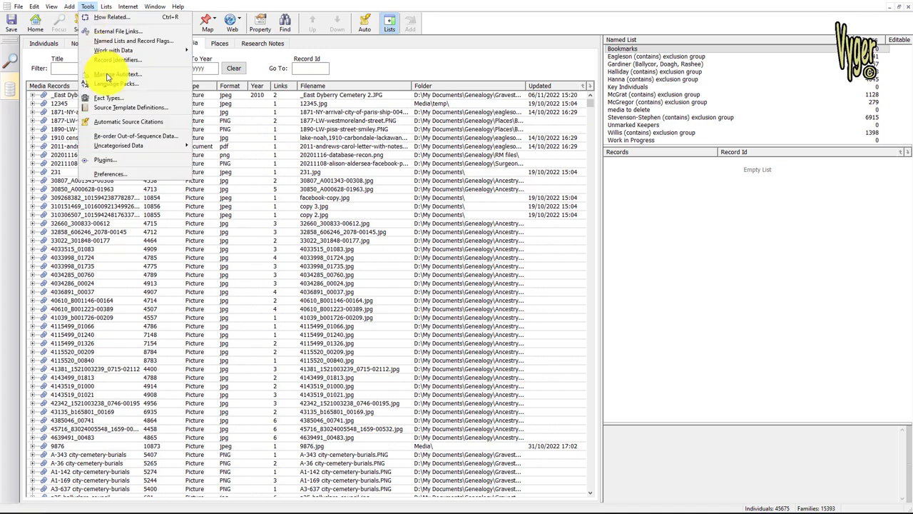
# Step: In Display preferences, set Screen Font Scaling 120%, Toolbar Size Big, and Include Key Diagrams on Main Toolbar
pyautogui.click(112, 174)
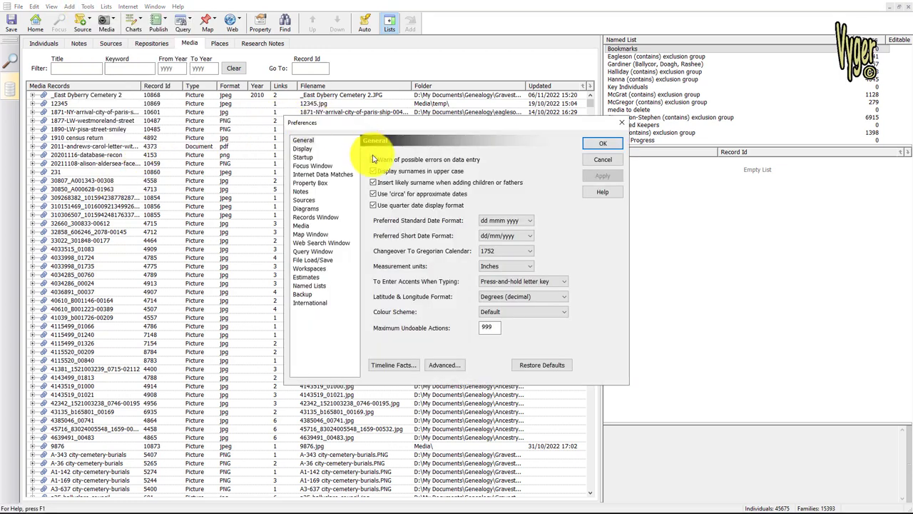
pyautogui.click(304, 149)
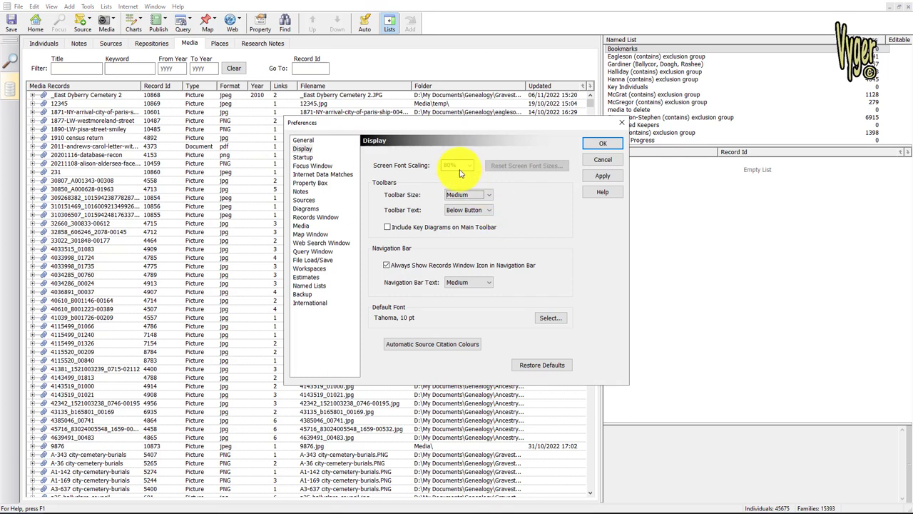
pyautogui.doubleClick(449, 166)
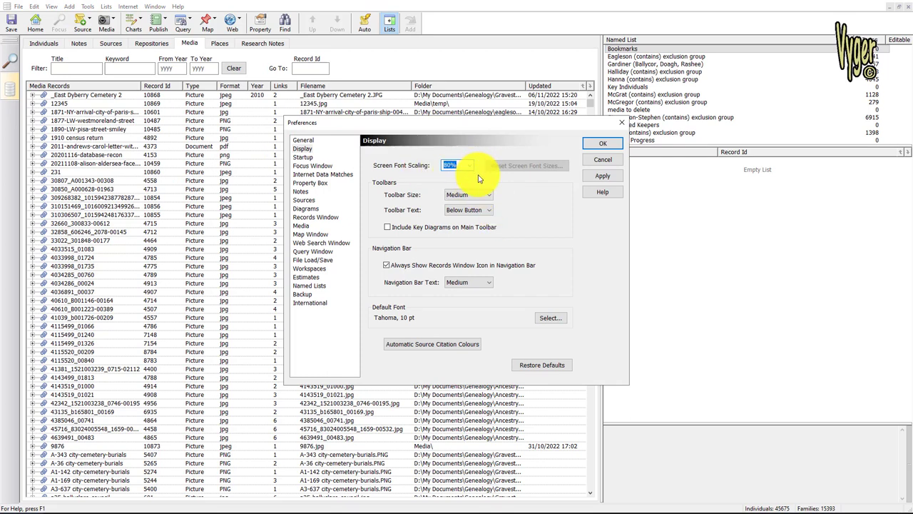
pyautogui.click(469, 167)
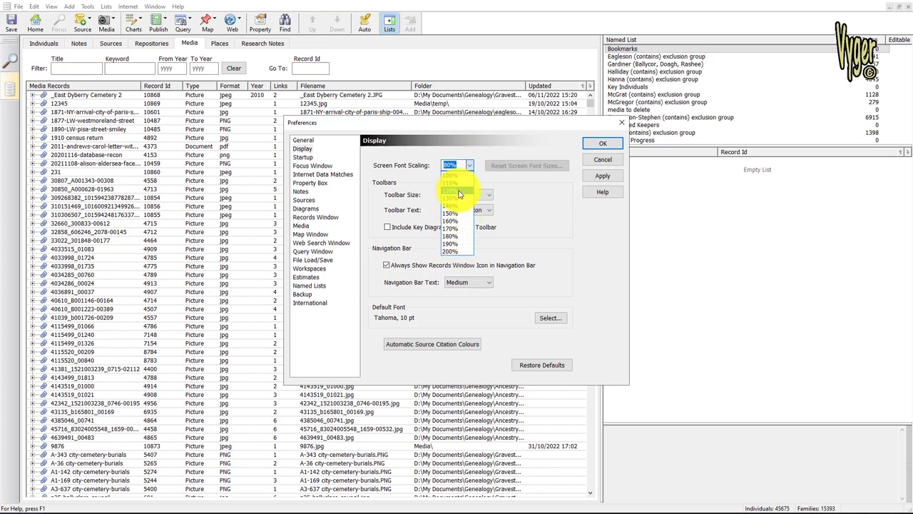
pyautogui.click(459, 194)
pyautogui.click(490, 199)
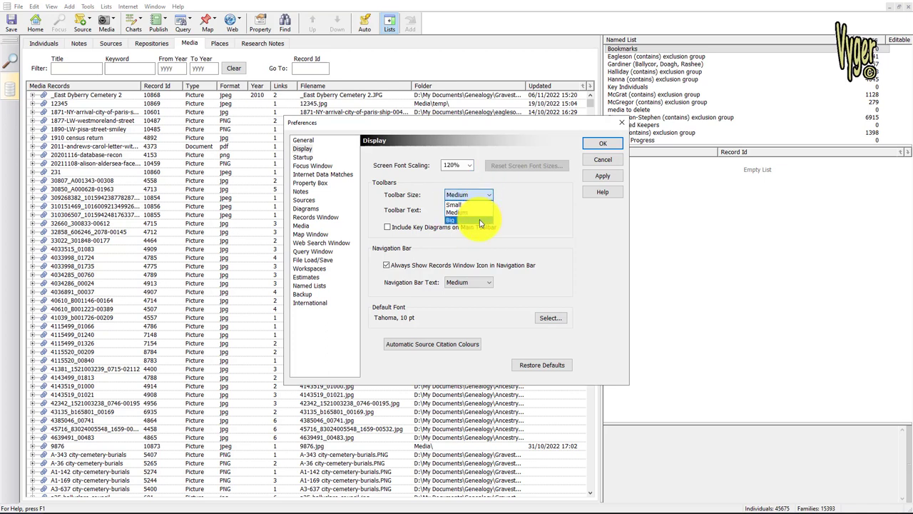
pyautogui.click(459, 191)
pyautogui.click(490, 199)
pyautogui.click(480, 222)
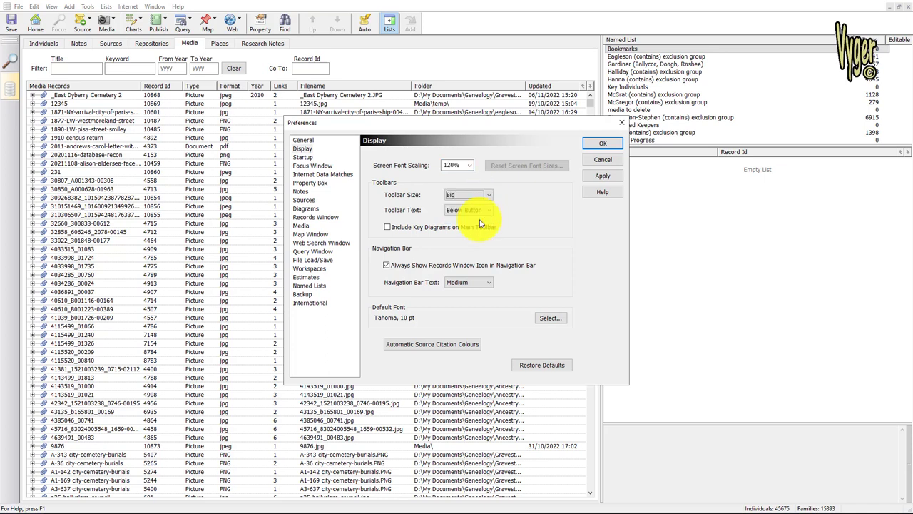
pyautogui.click(387, 230)
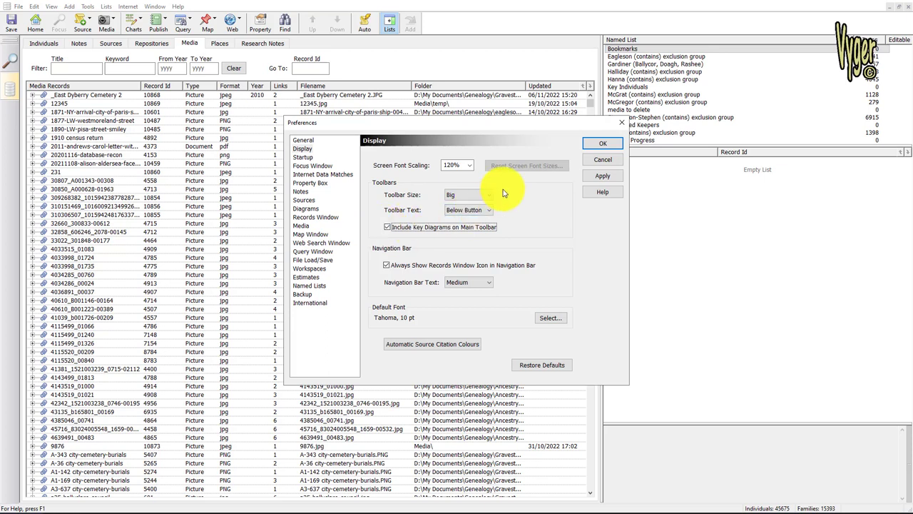
pyautogui.click(605, 144)
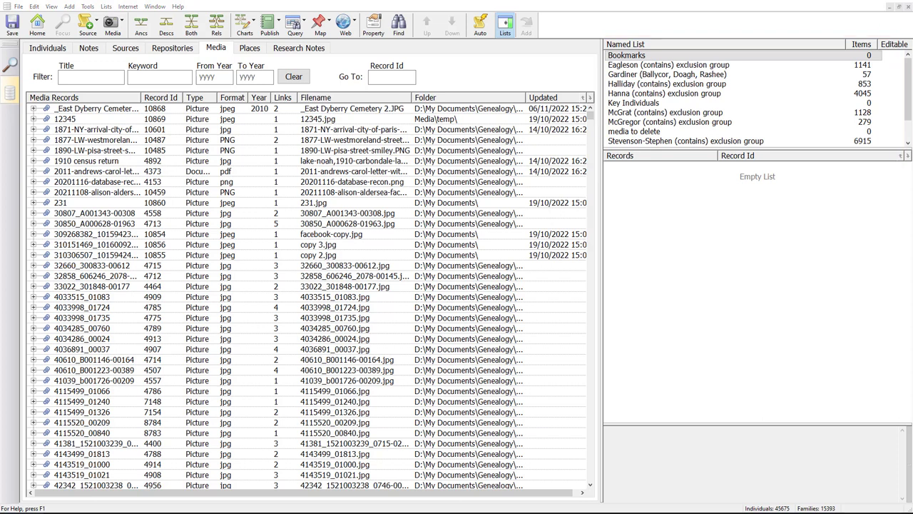
# Step: Switch the Media Window to View All Media and widen the thumbnail pane
pyautogui.click(114, 26)
pyautogui.click(122, 46)
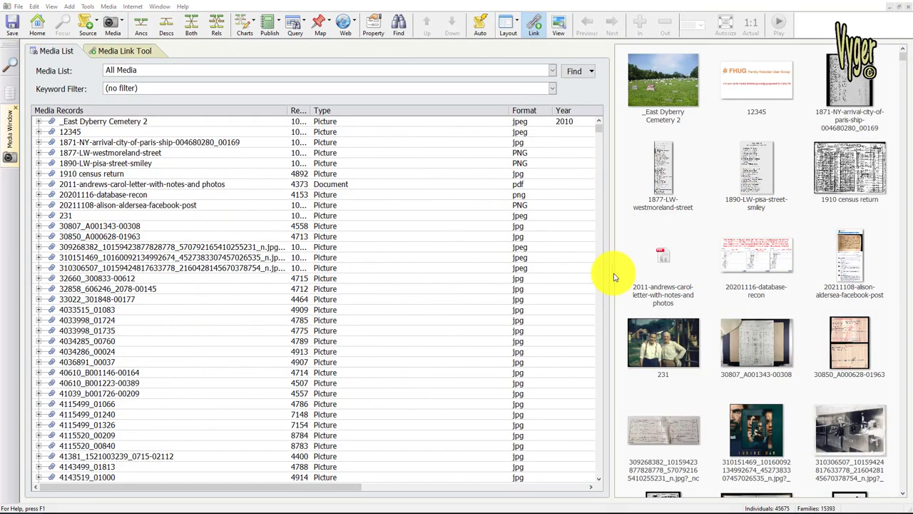
pyautogui.moveTo(611, 273); pyautogui.dragTo(628, 358)
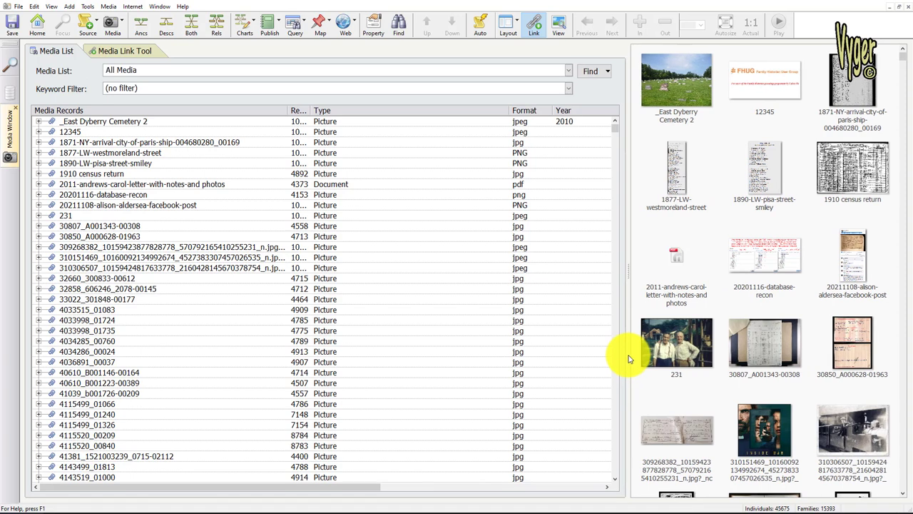
# Step: Remove the Record Id, Type, Format and Year columns from the media list
pyautogui.rightClick(221, 112)
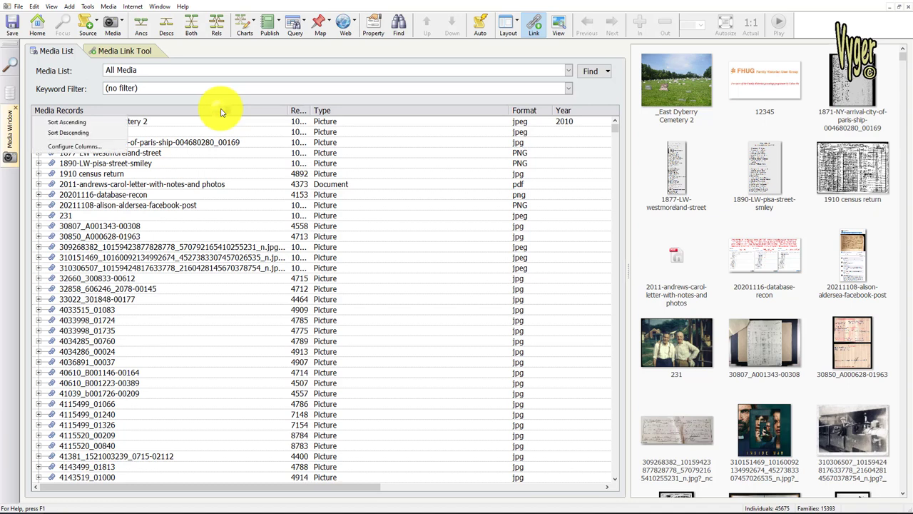
pyautogui.click(90, 147)
pyautogui.click(496, 171)
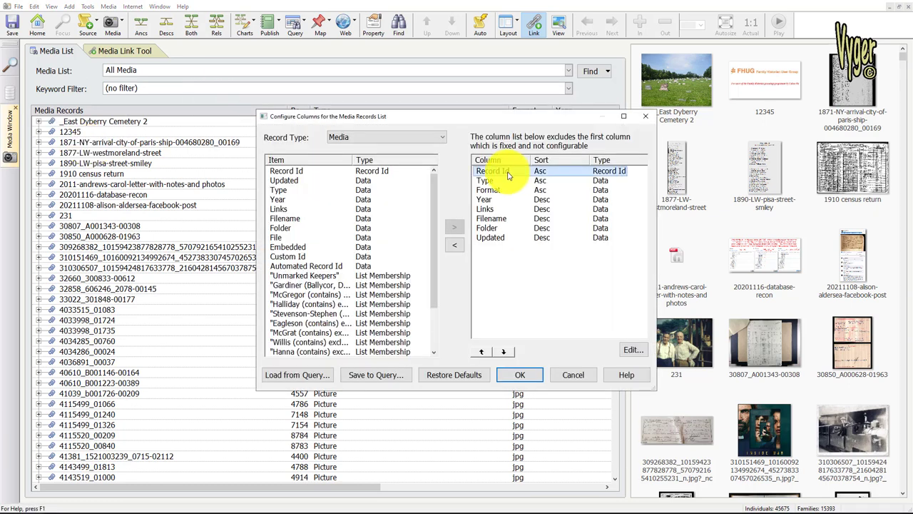
pyautogui.click(455, 246)
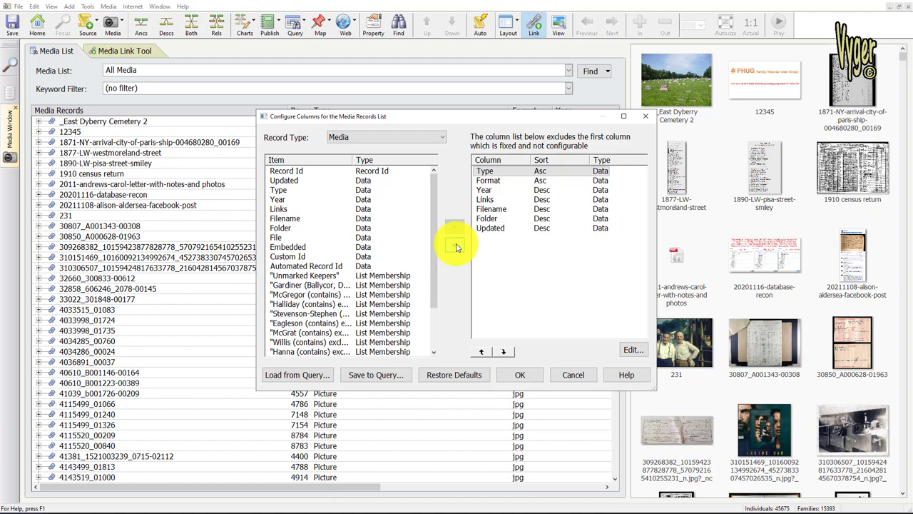
pyautogui.click(457, 248)
pyautogui.click(457, 247)
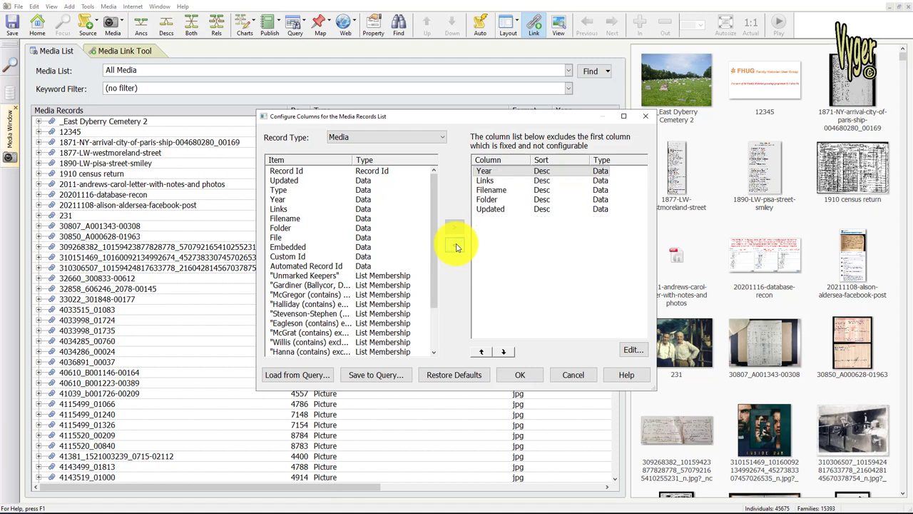
pyautogui.click(458, 248)
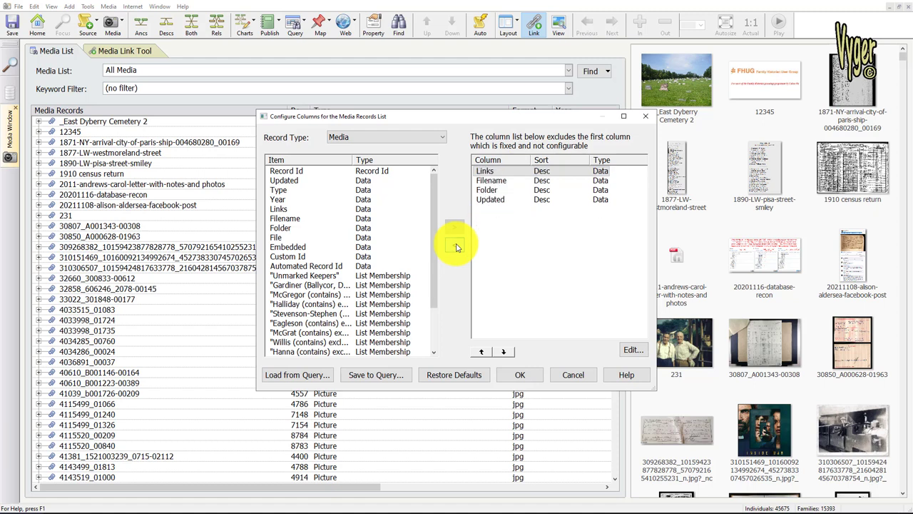
# Step: Add an Embedded column placed above Folder, and widen it so its heading shows
pyautogui.click(291, 247)
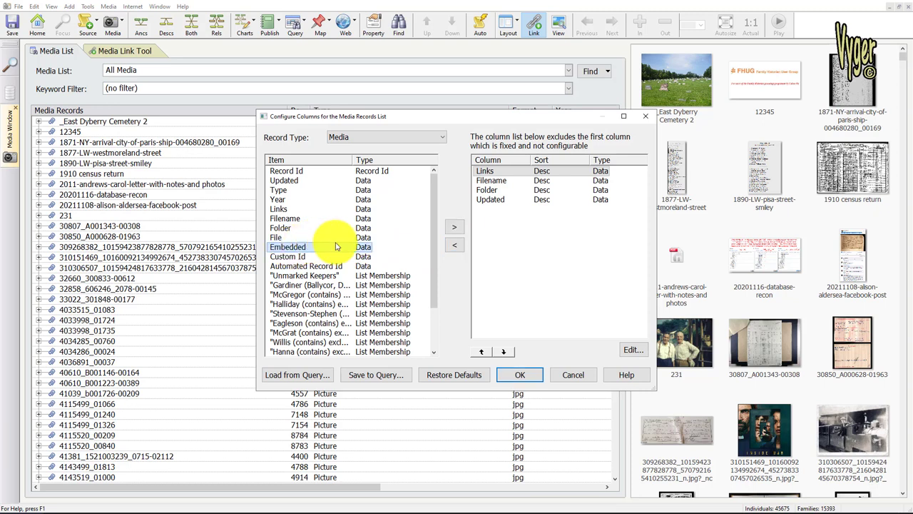
pyautogui.click(455, 228)
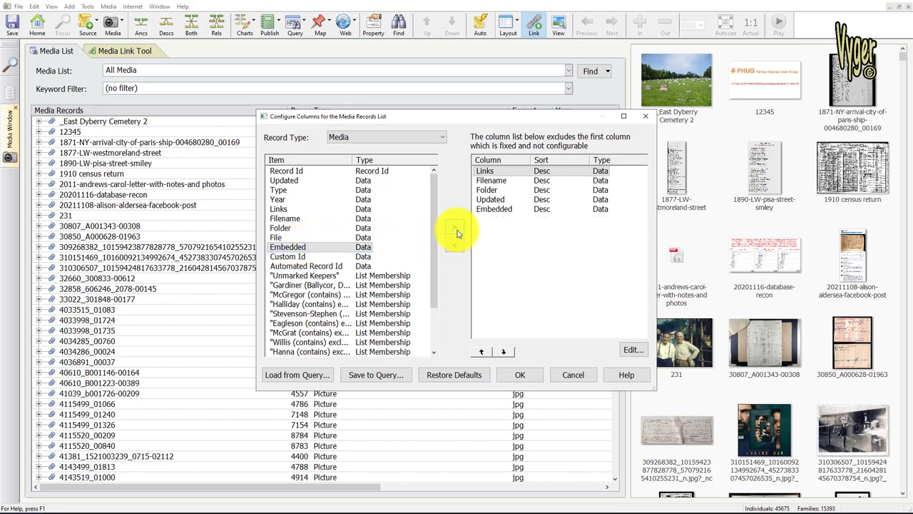
pyautogui.click(482, 352)
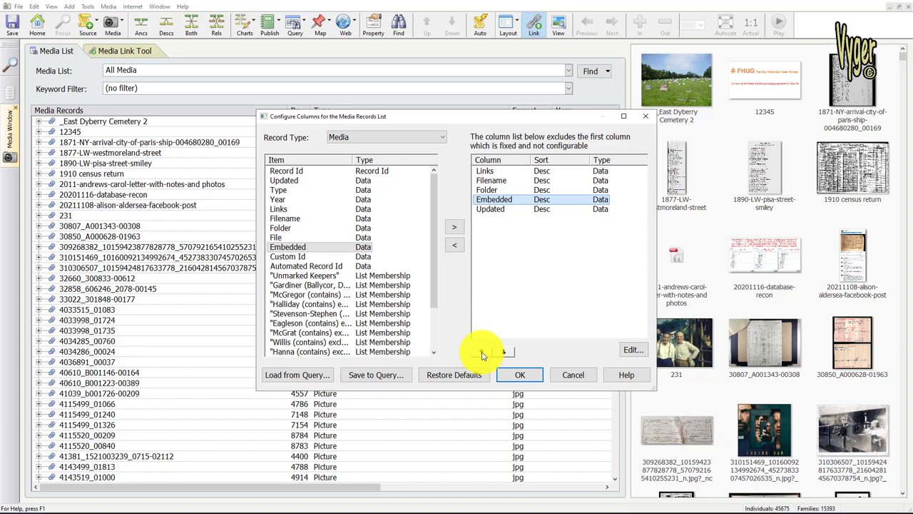
pyautogui.click(482, 352)
pyautogui.click(516, 376)
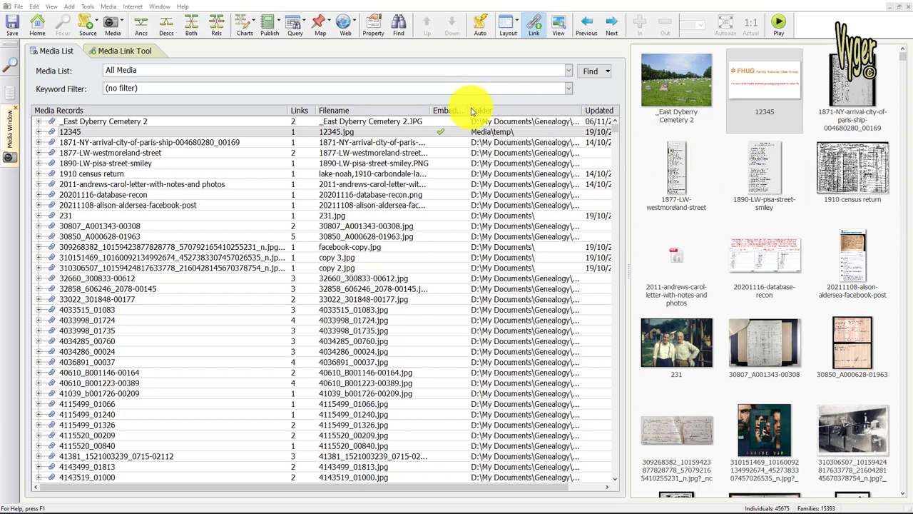
pyautogui.moveTo(466, 115); pyautogui.dragTo(476, 126)
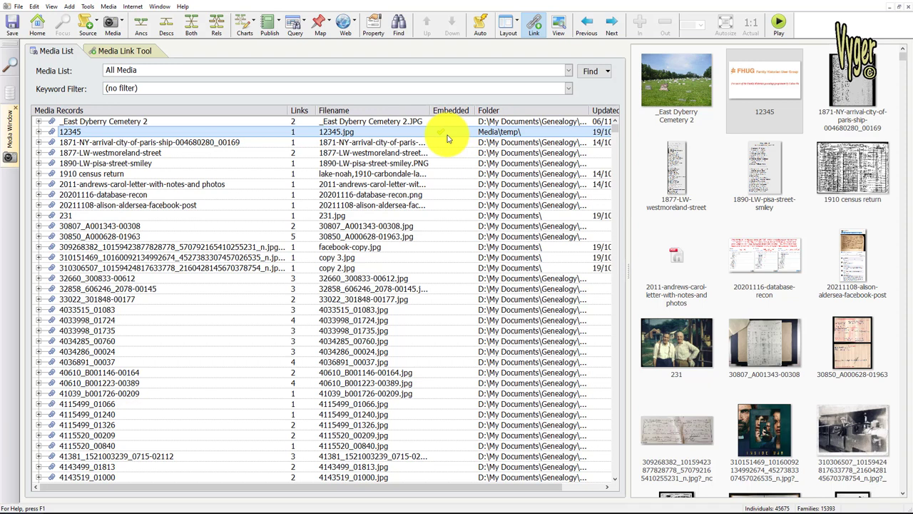
pyautogui.click(153, 71)
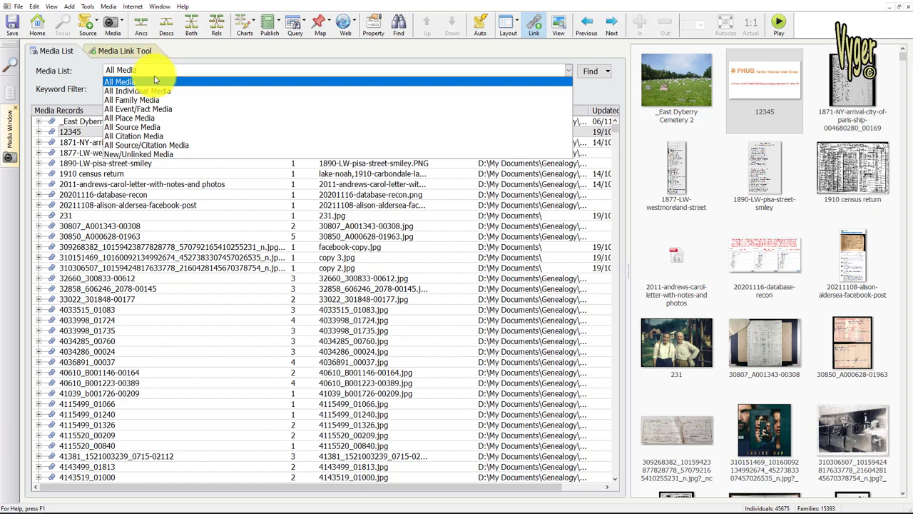
pyautogui.click(163, 93)
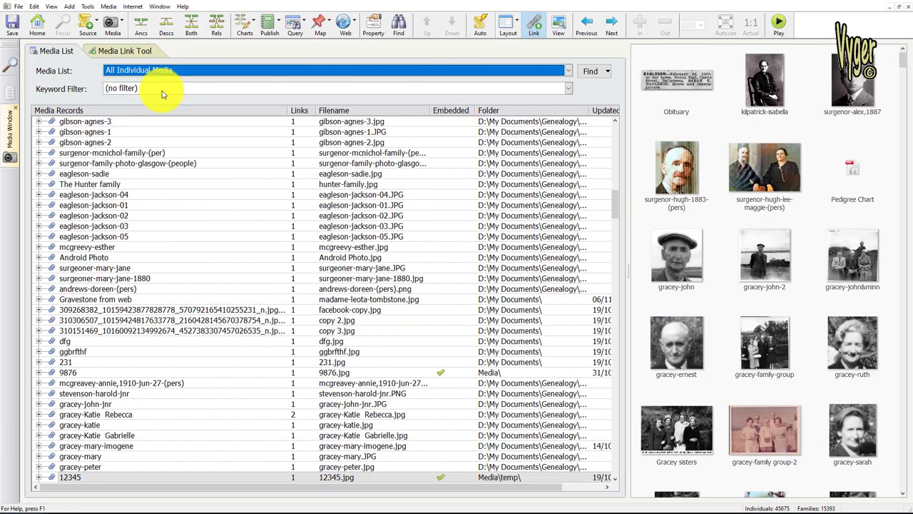
pyautogui.click(678, 91)
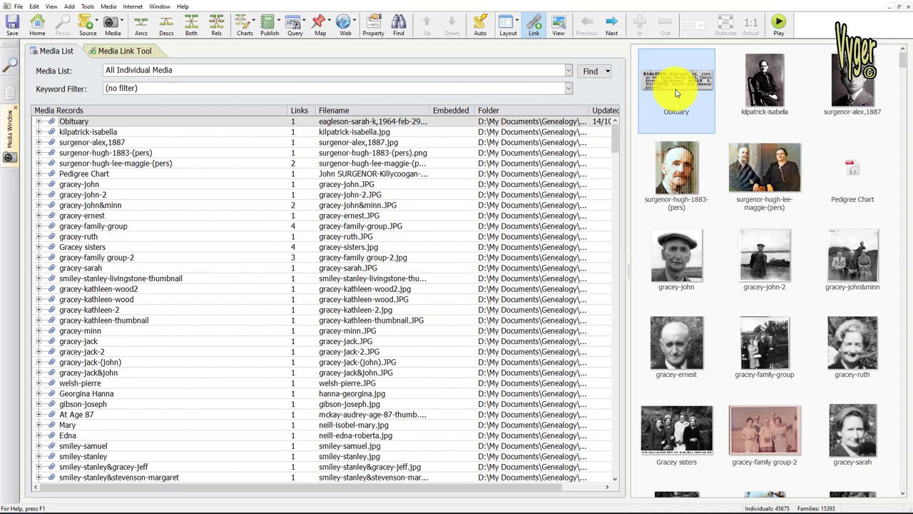
pyautogui.click(676, 172)
pyautogui.keyDown('ctrl'); pyautogui.click(760, 187); pyautogui.keyUp('ctrl')
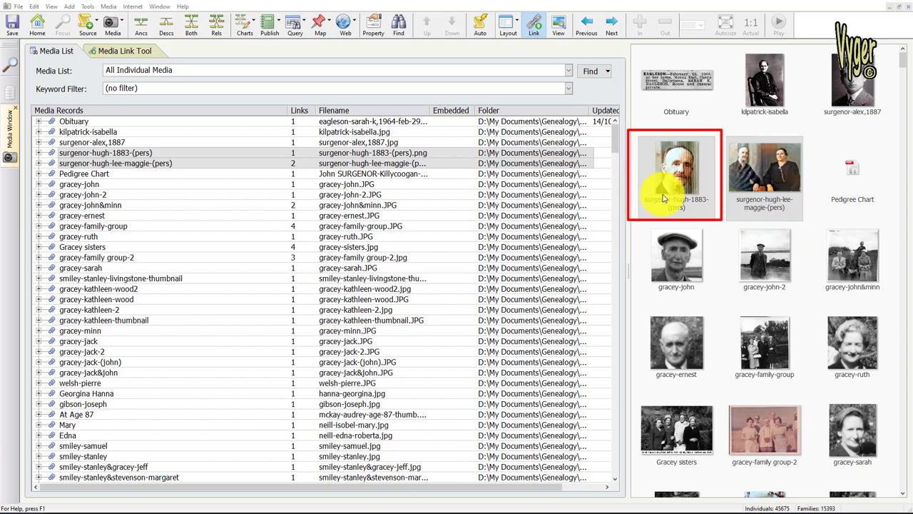
# Step: Filter the media list to All Family Media, then All Event/Fact Media
pyautogui.click(167, 69)
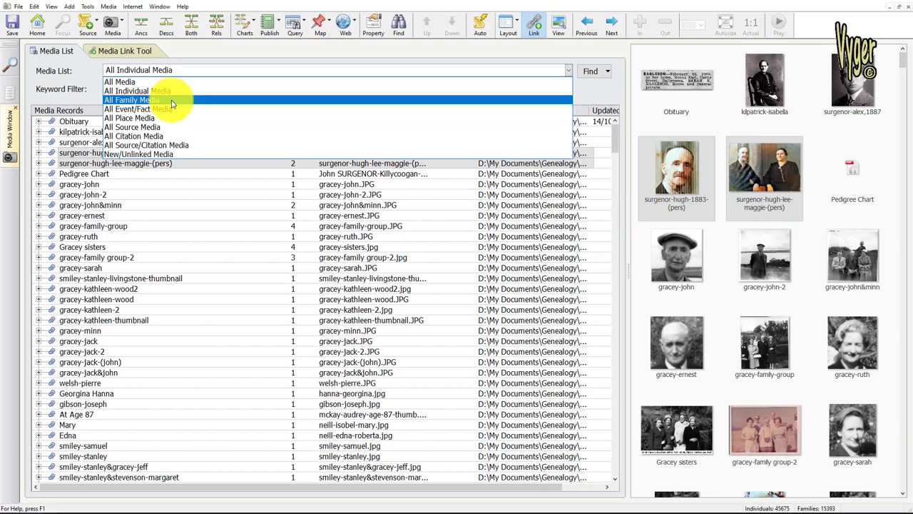
pyautogui.click(171, 105)
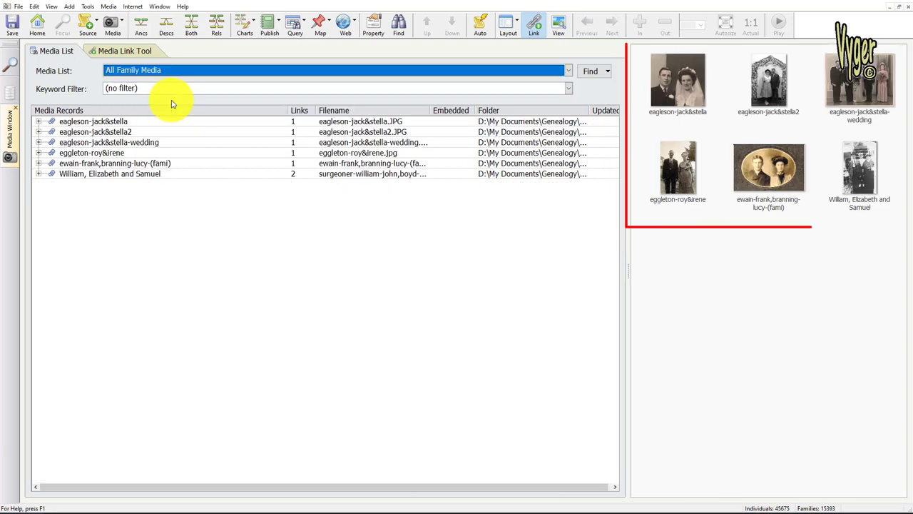
pyautogui.click(169, 71)
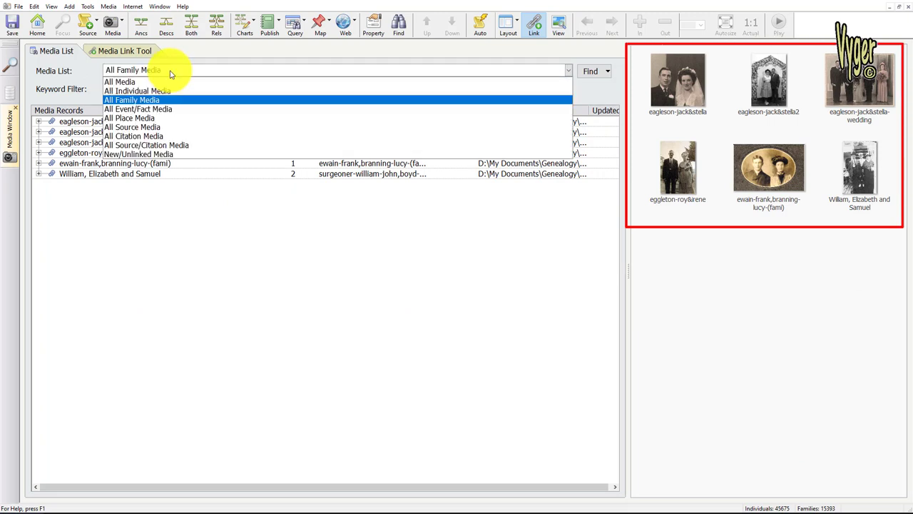
pyautogui.click(170, 110)
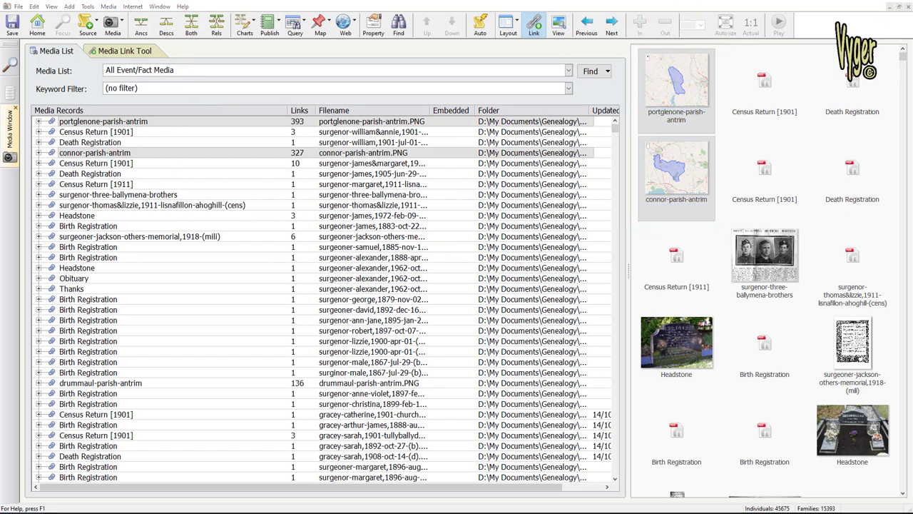
# Step: Filter to All Place Media, then All Source Media, and open the IMG_20180614_174044 record
pyautogui.click(184, 70)
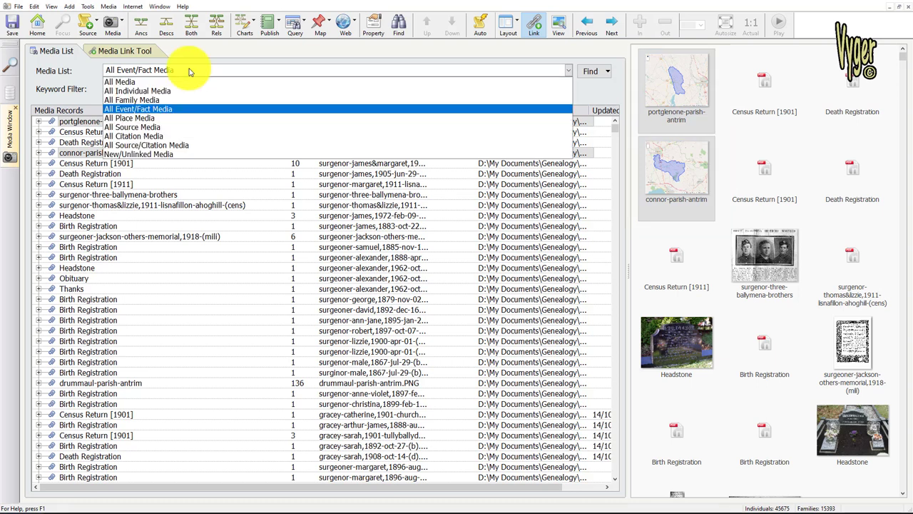
pyautogui.click(184, 118)
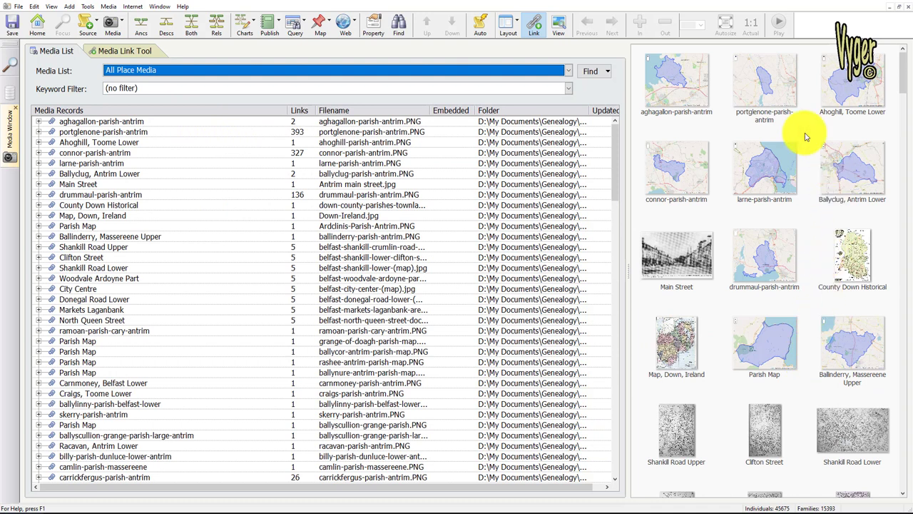
pyautogui.click(128, 70)
pyautogui.click(139, 127)
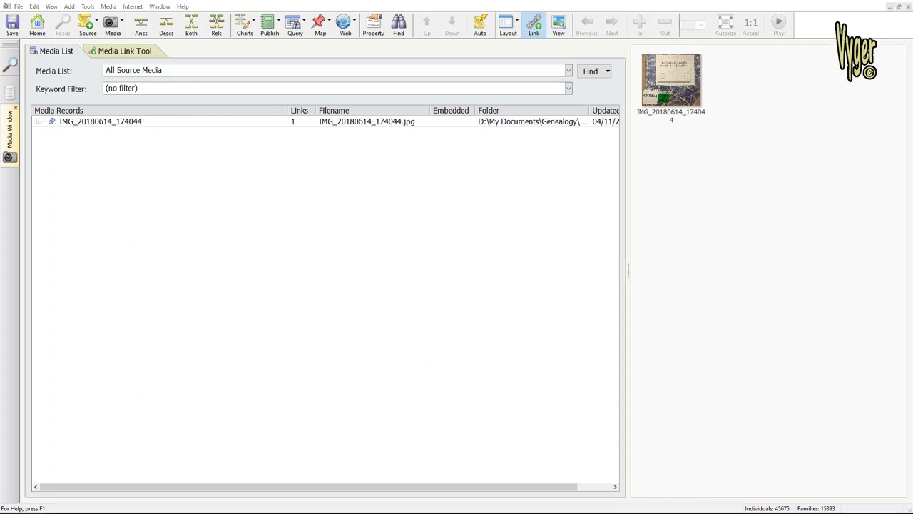
pyautogui.doubleClick(673, 78)
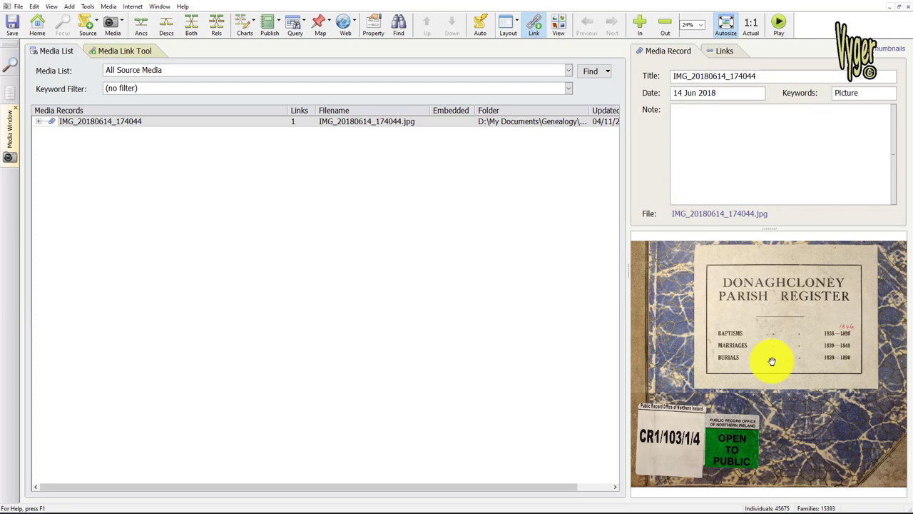
# Step: Show All Citation Media, then the empty New/Unlinked Media list
pyautogui.click(182, 70)
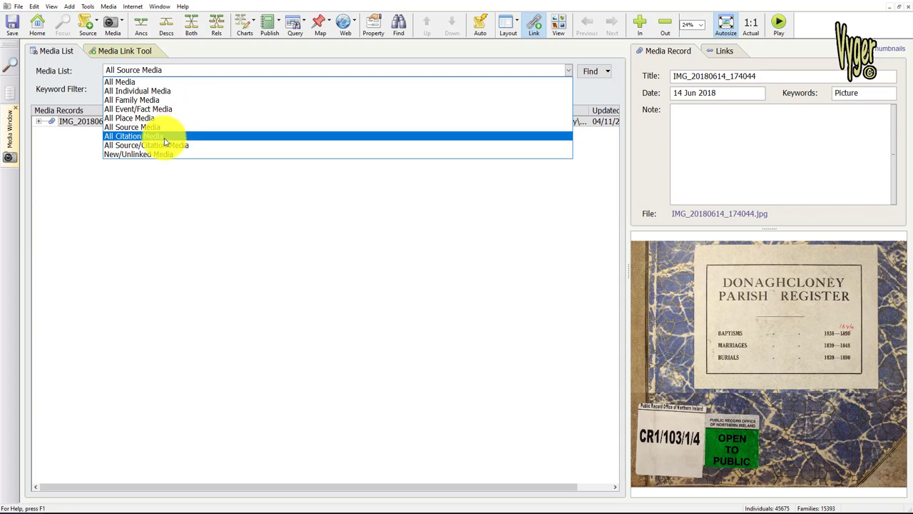
pyautogui.click(166, 136)
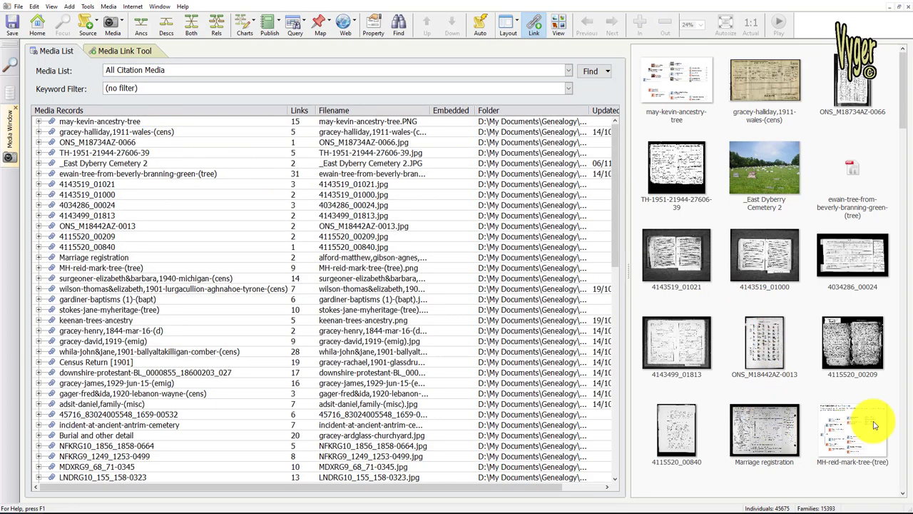
pyautogui.click(570, 70)
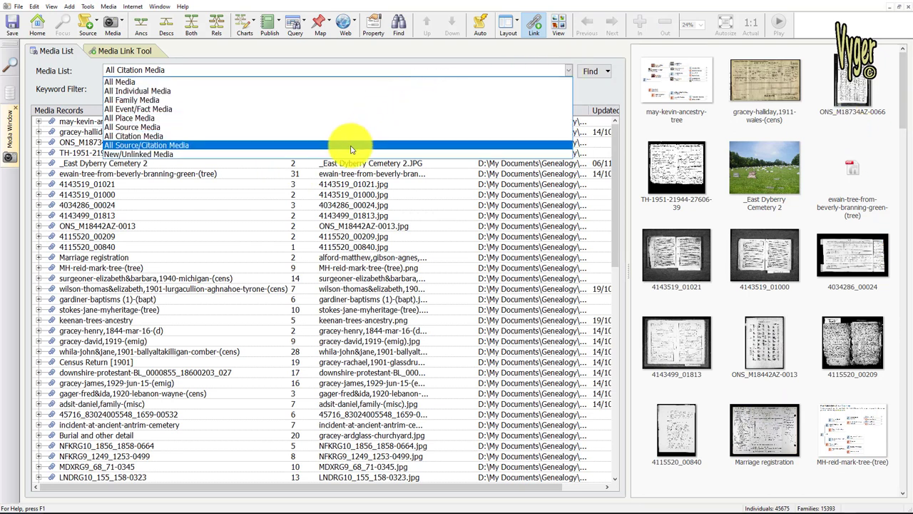
pyautogui.click(251, 154)
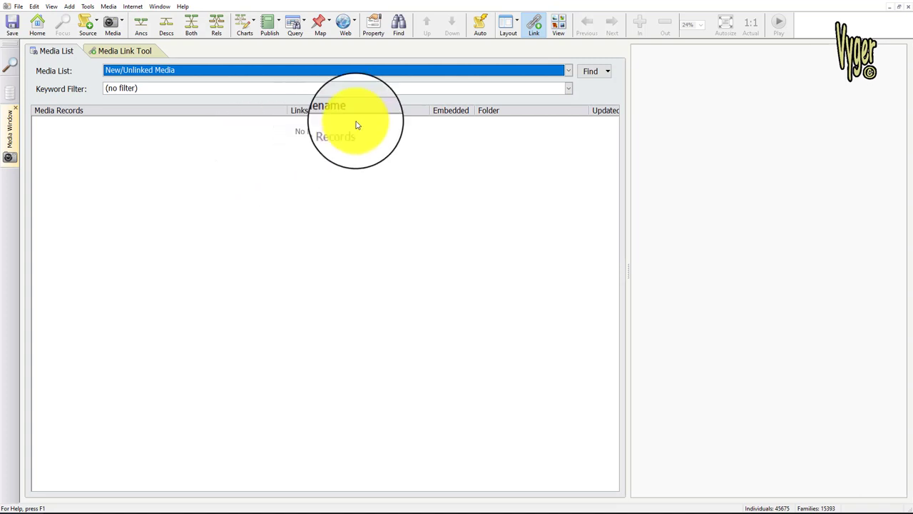
# Step: Run the Broken File Links search, which finds no media, then start a Search Text query
pyautogui.click(606, 72)
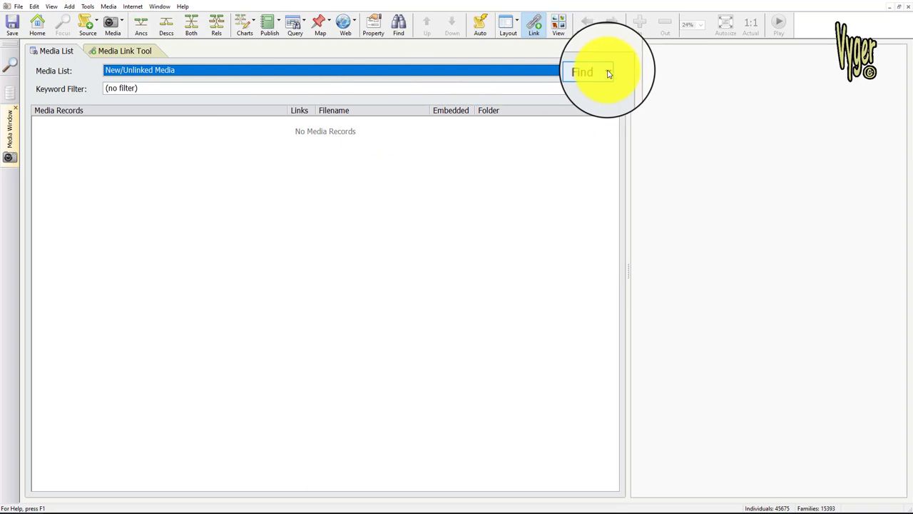
pyautogui.click(608, 73)
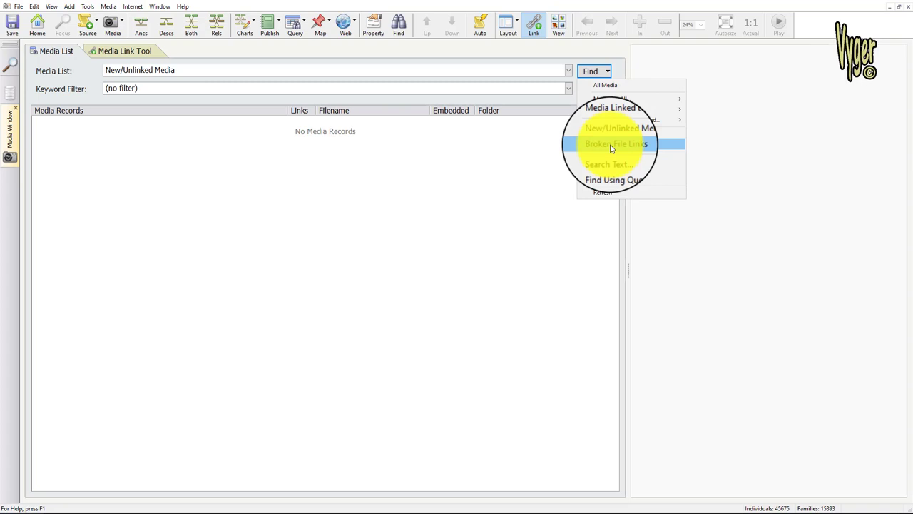
pyautogui.click(611, 146)
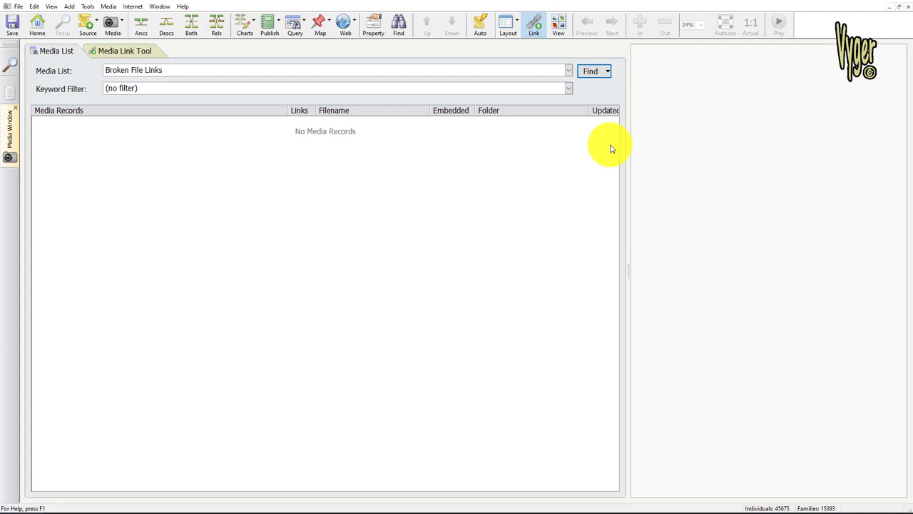
pyautogui.click(595, 72)
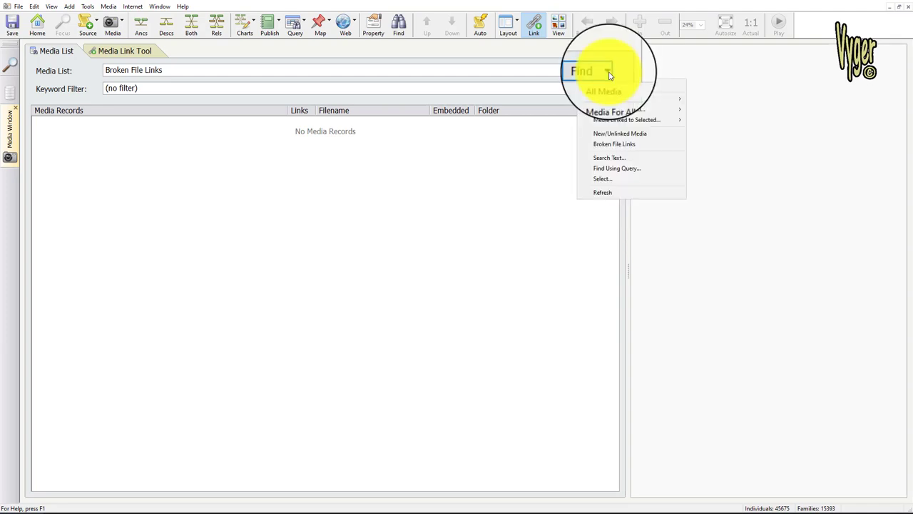
pyautogui.click(615, 155)
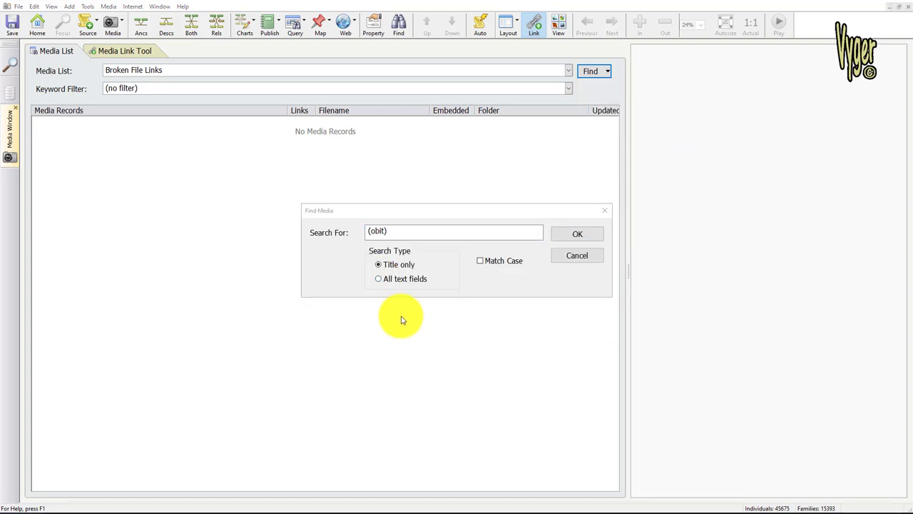
# Step: Search all text fields for '(obit)' to list the obituary media
pyautogui.click(383, 233)
pyautogui.moveTo(384, 233); pyautogui.dragTo(353, 239)
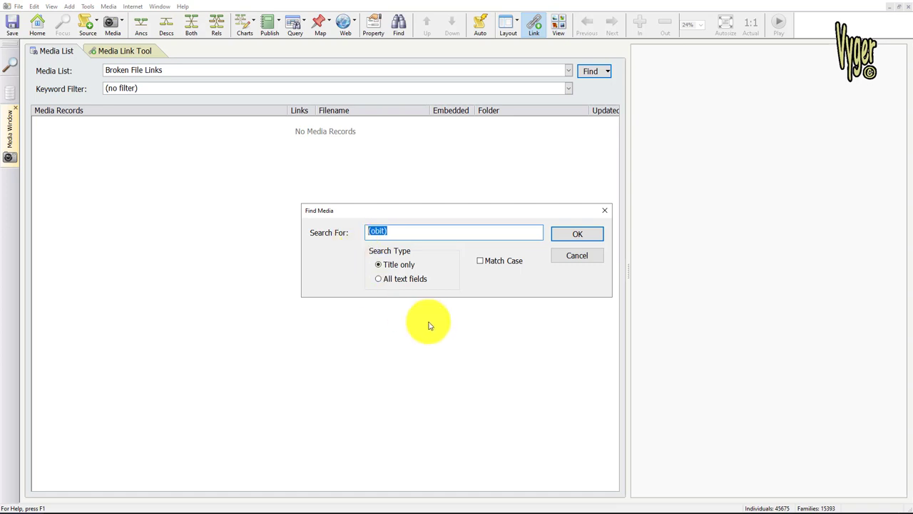
pyautogui.click(379, 279)
pyautogui.click(573, 235)
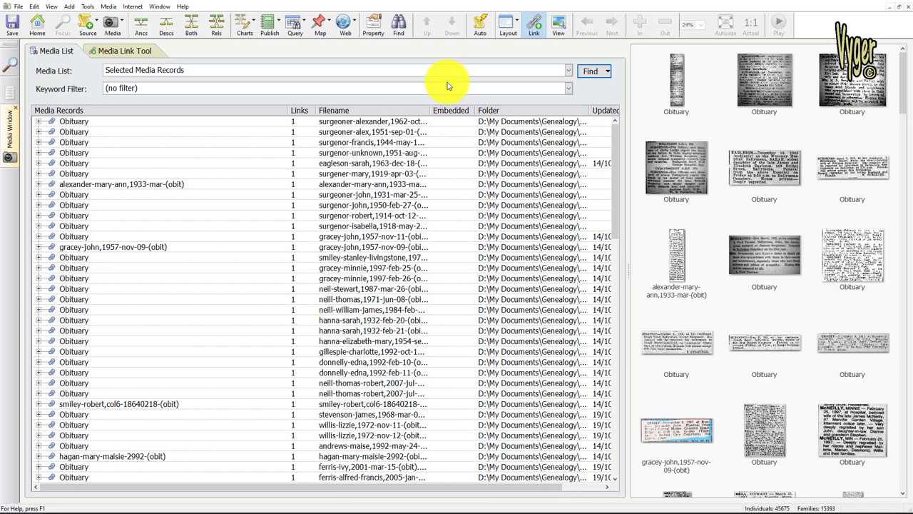
# Step: Widen the Filename column and switch the list back to All Media
pyautogui.moveTo(430, 110); pyautogui.dragTo(481, 135)
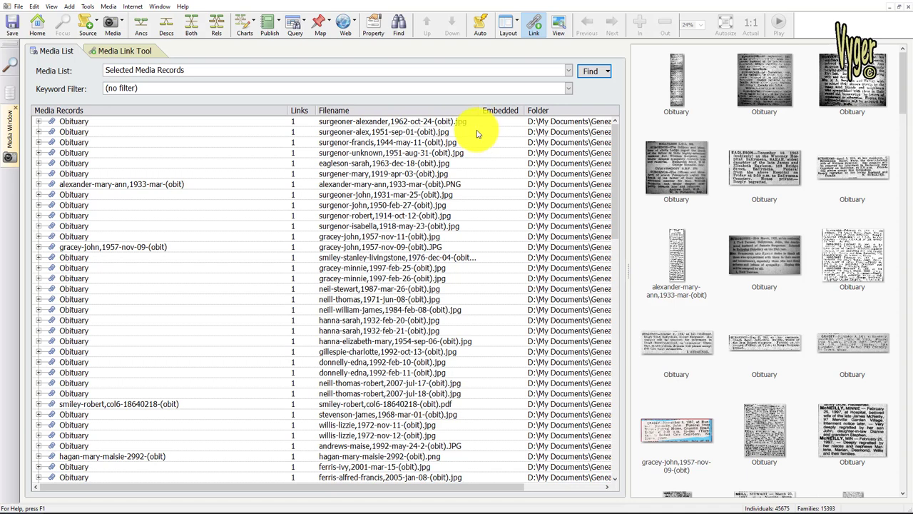
pyautogui.click(284, 131)
pyautogui.click(219, 70)
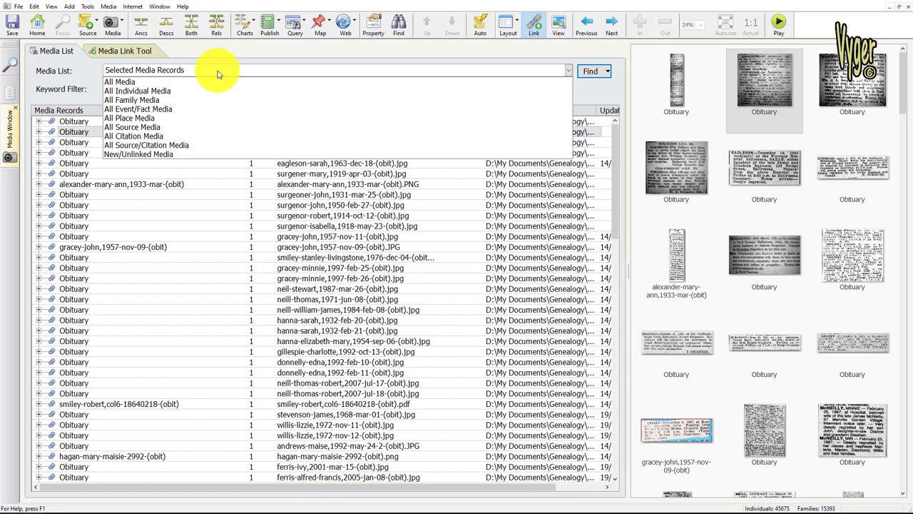
pyautogui.click(157, 82)
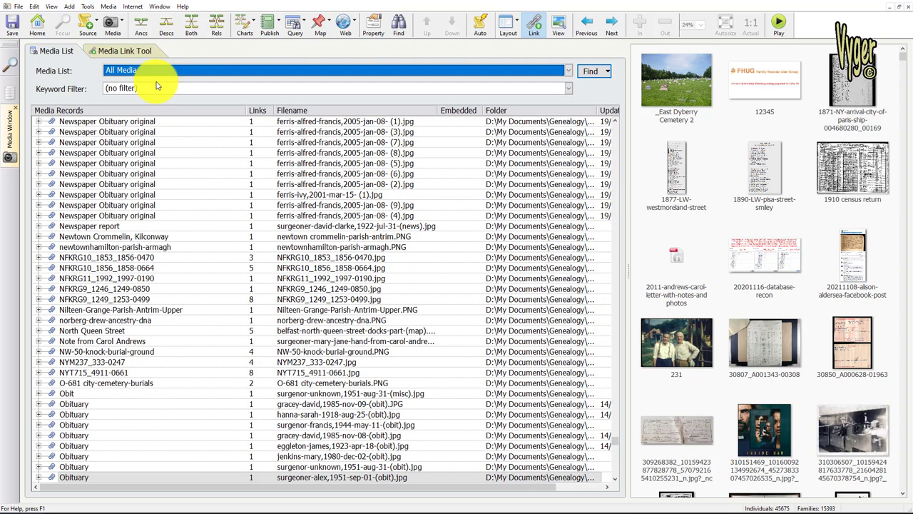
pyautogui.click(157, 88)
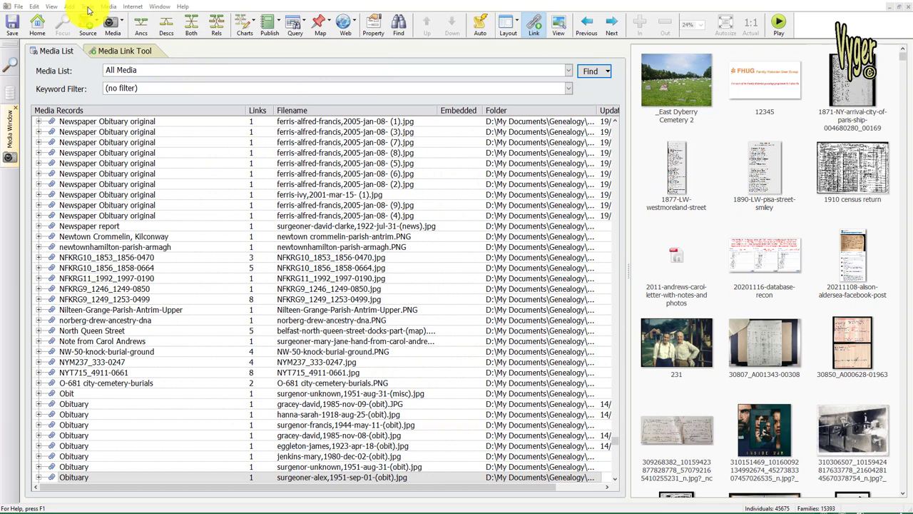
# Step: Open the Work with External File Links tool, then cancel it without changes
pyautogui.click(88, 8)
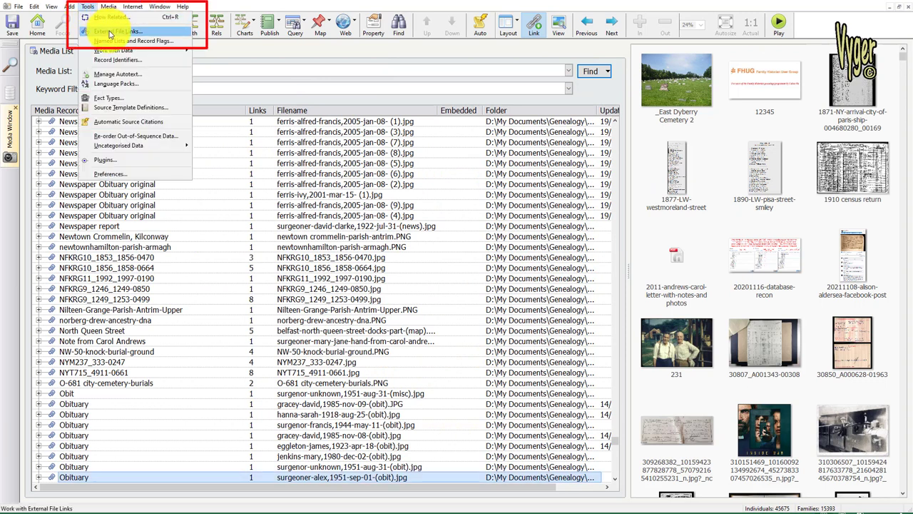
pyautogui.click(110, 33)
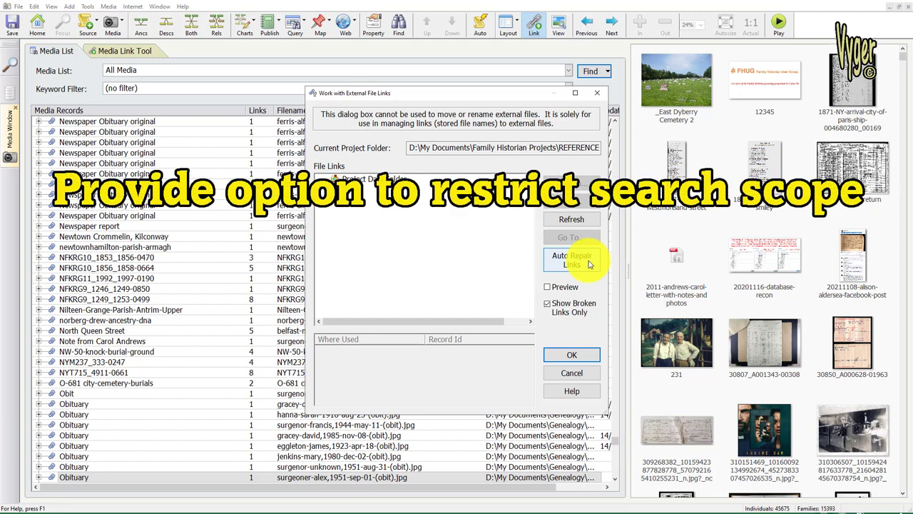
pyautogui.click(571, 373)
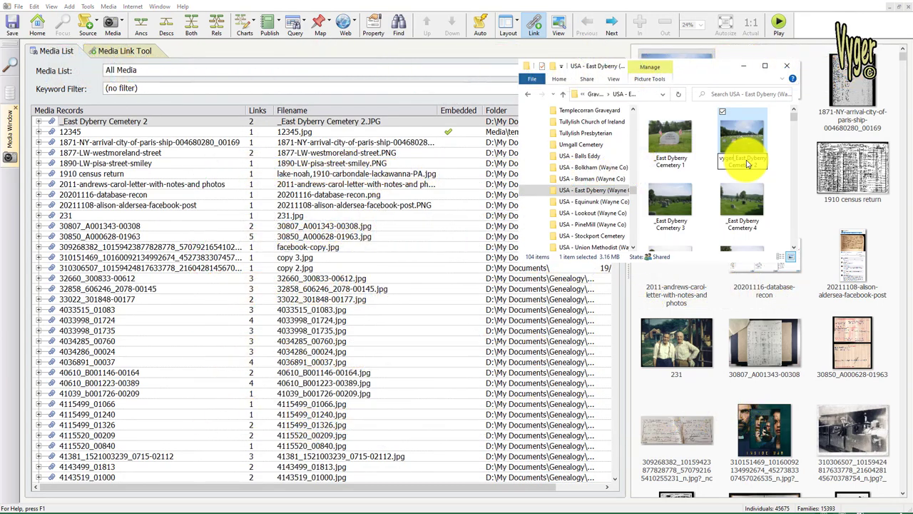
# Step: Commit the vyger_ file rename and filter the media list to Broken File Links
pyautogui.press('Return')
pyautogui.click(594, 72)
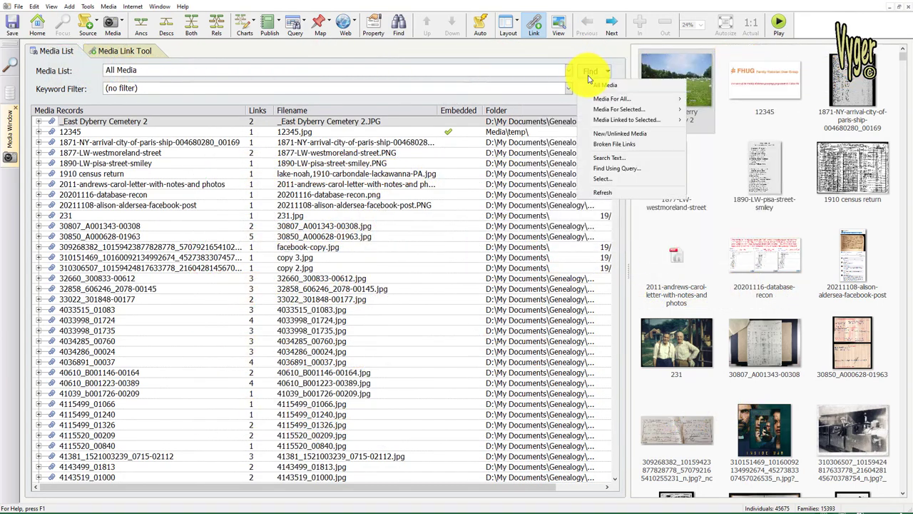
pyautogui.click(608, 149)
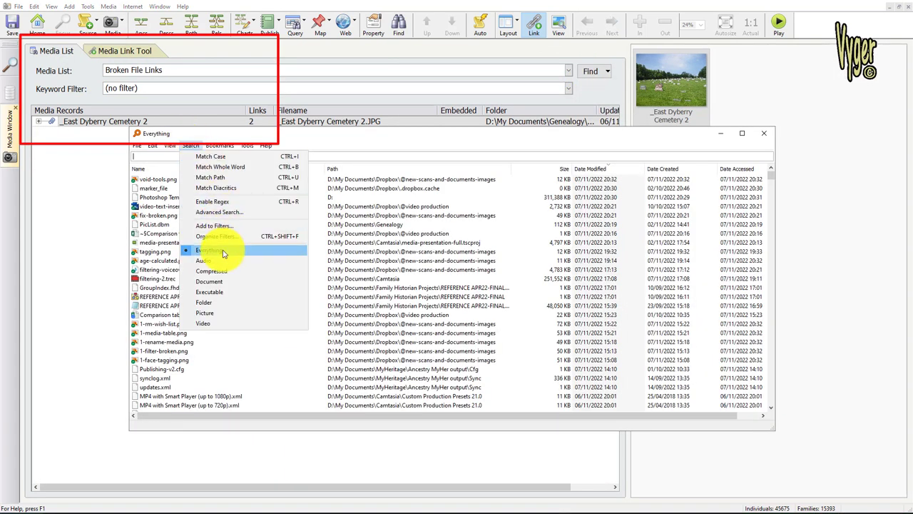
# Step: Limit Everything to pictures and search for 'dyberry vyger'
pyautogui.click(213, 314)
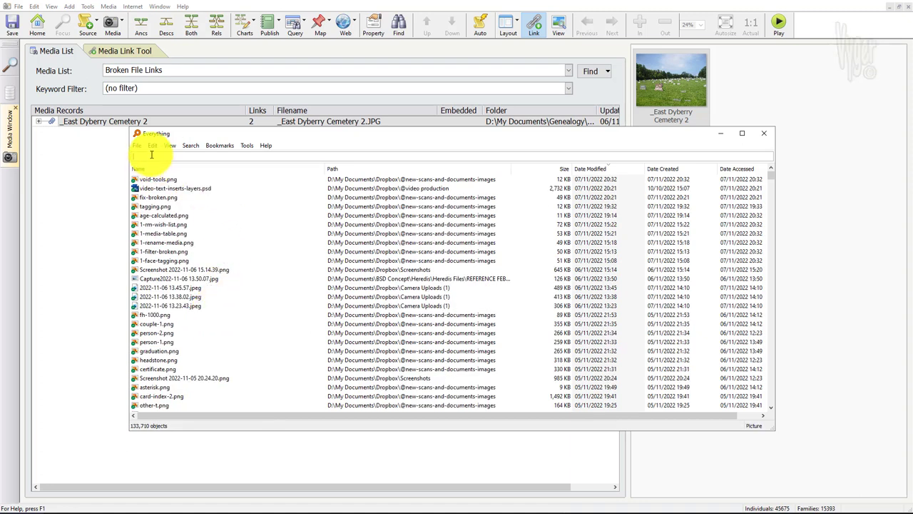
pyautogui.write('dyberry')
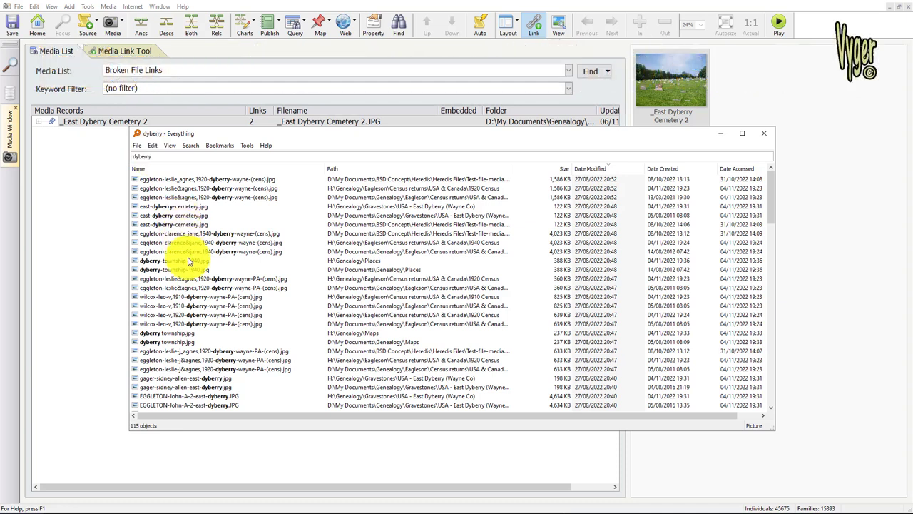
pyautogui.scroll(-5, 202, 325)
pyautogui.scroll(-8, 205, 330)
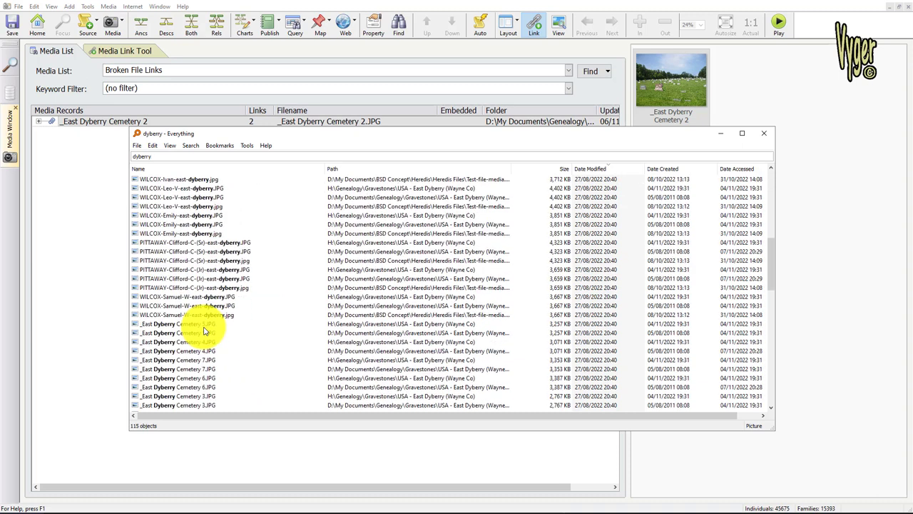
pyautogui.write('vyger')
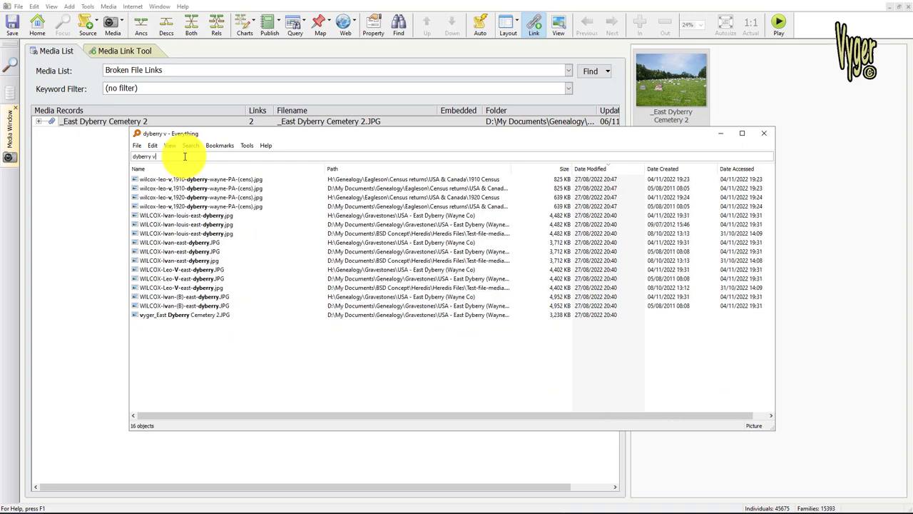
# Step: Rename the found cemetery photo to remove its vyger_ prefix
pyautogui.click(189, 179)
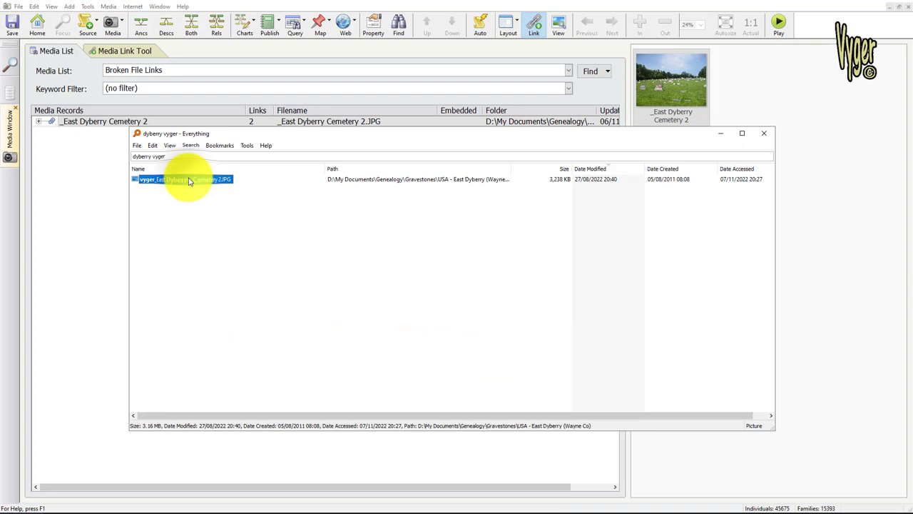
pyautogui.rightClick(189, 179)
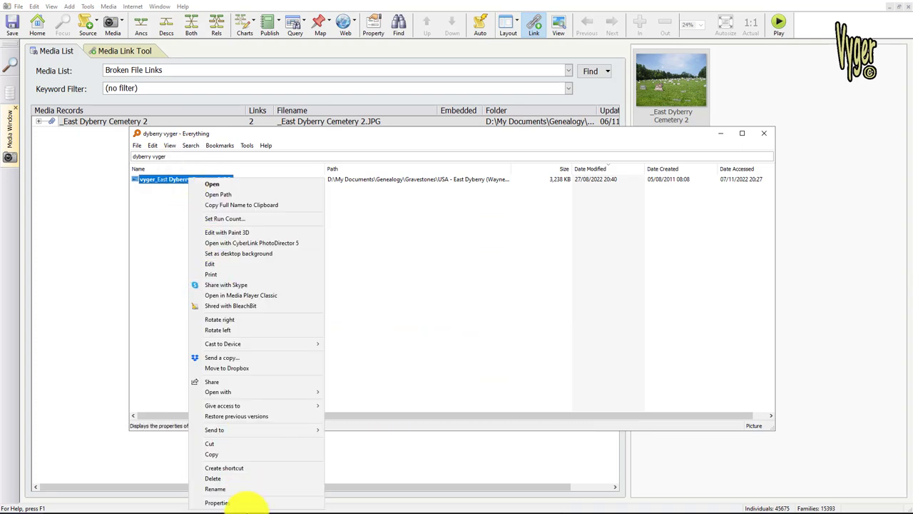
pyautogui.click(239, 491)
pyautogui.press('Home')
pyautogui.press('Delete')
pyautogui.press('Delete')
pyautogui.press('Delete')
pyautogui.press('Delete')
pyautogui.press('Delete')
pyautogui.press('Delete')
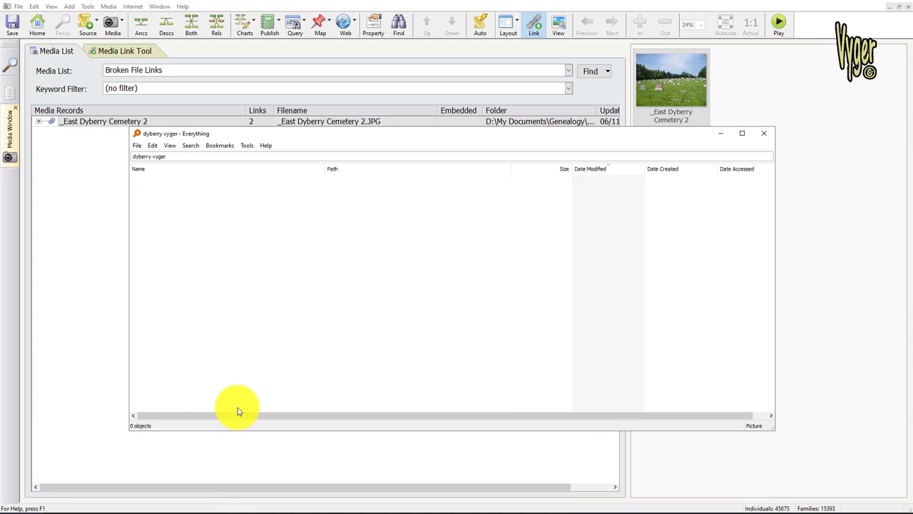
pyautogui.click(588, 71)
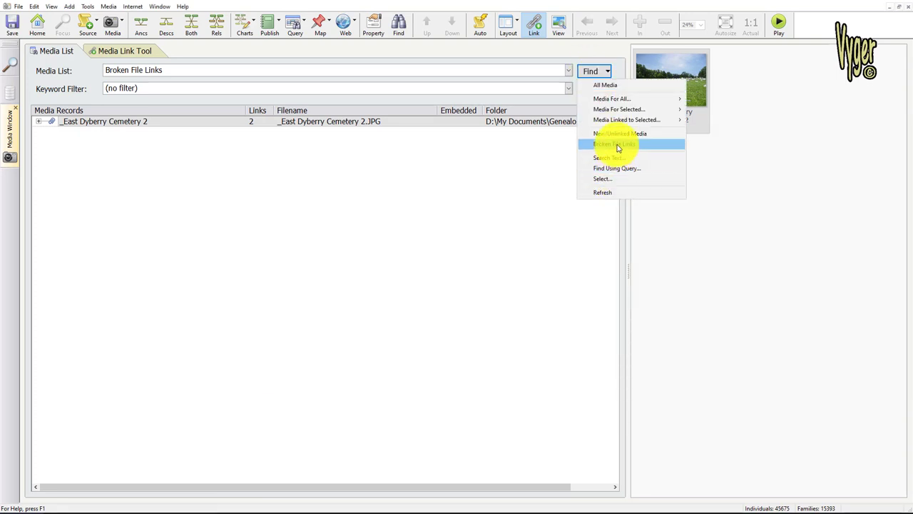
# Step: Recheck Broken File Links to confirm no records remain, then show All Media again
pyautogui.click(618, 146)
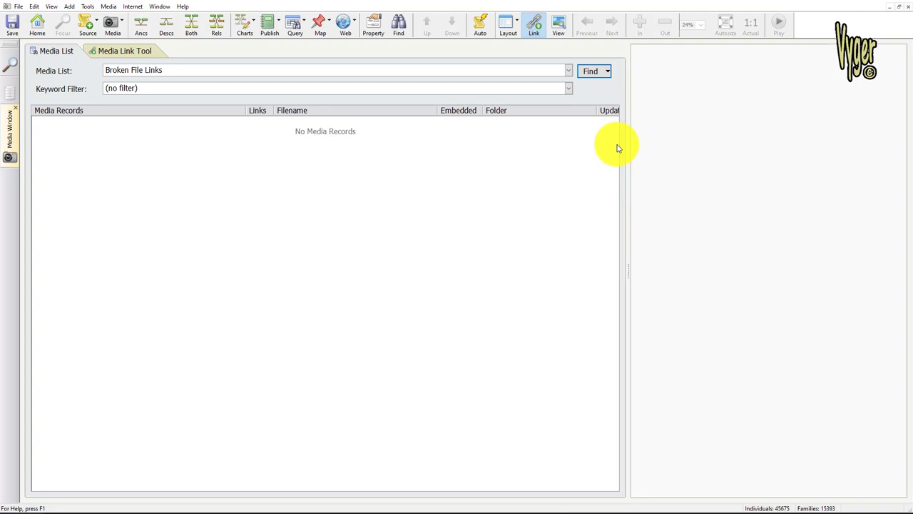
pyautogui.click(187, 71)
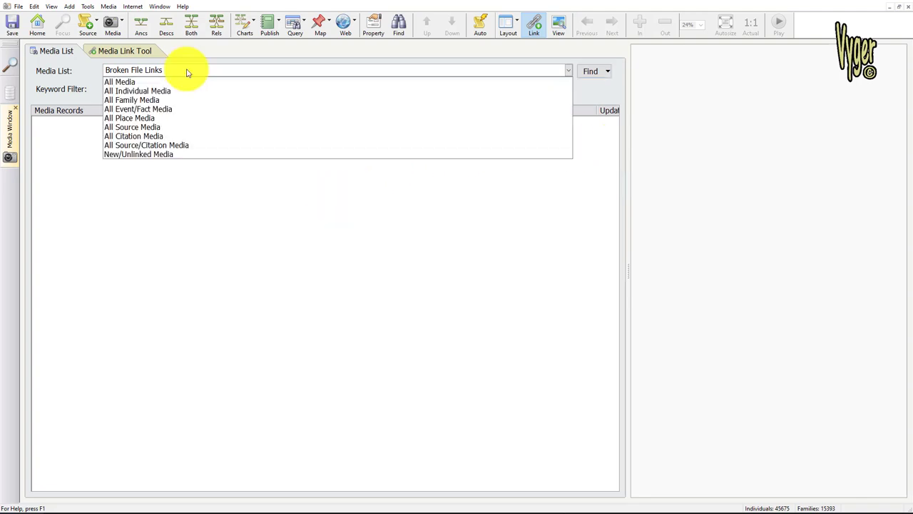
pyautogui.click(147, 82)
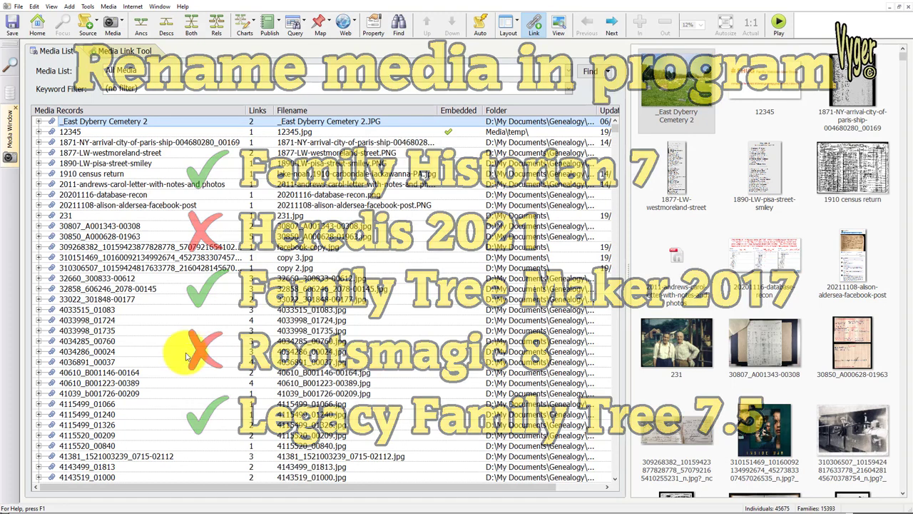
pyautogui.click(171, 374)
pyautogui.doubleClick(171, 374)
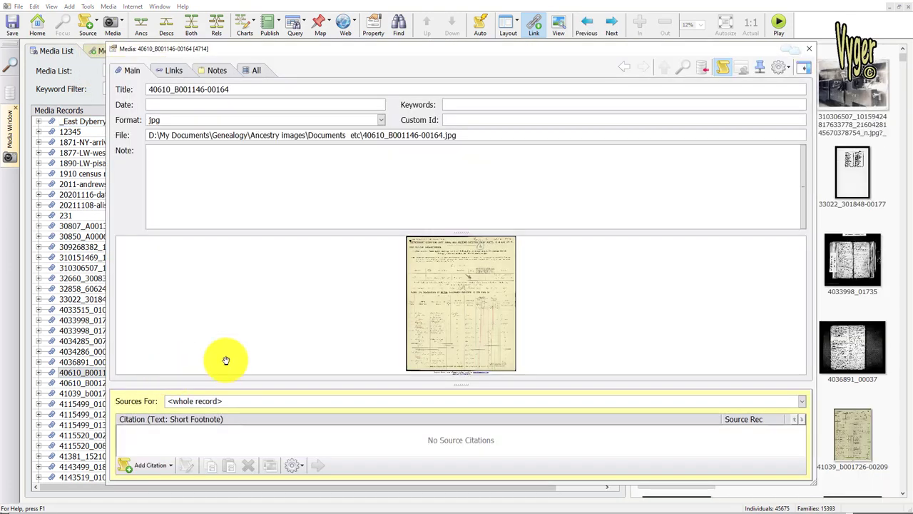
pyautogui.scroll(3, 471, 296)
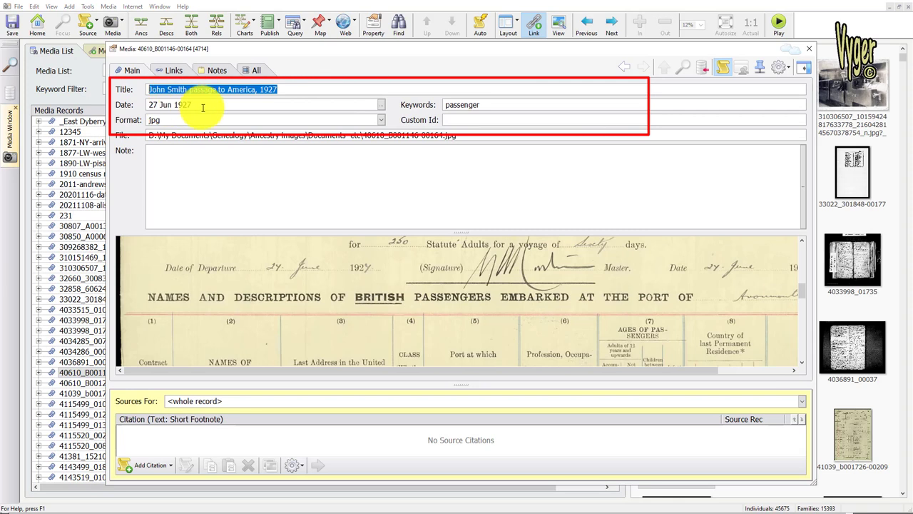
pyautogui.press('Tab')
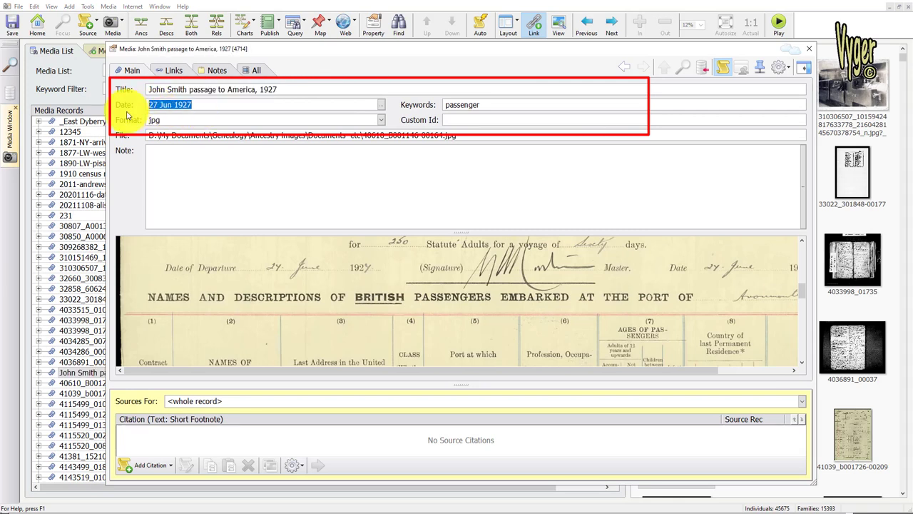
pyautogui.press('Tab')
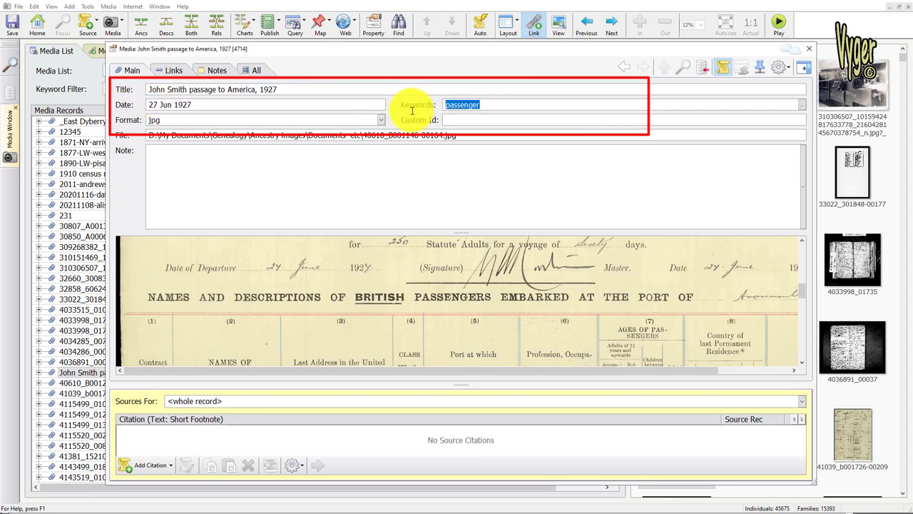
pyautogui.click(302, 157)
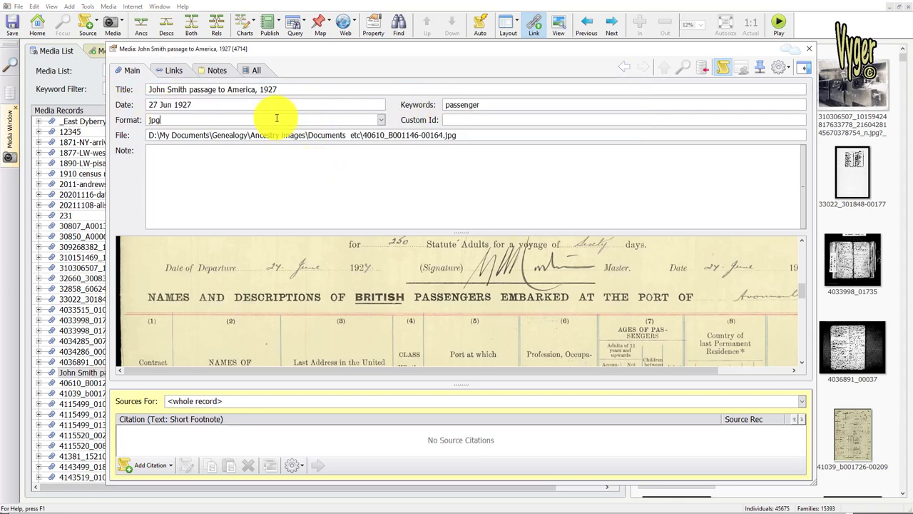
# Step: Rename the media file to match its new details and close the media window
pyautogui.click(93, 8)
pyautogui.click(127, 126)
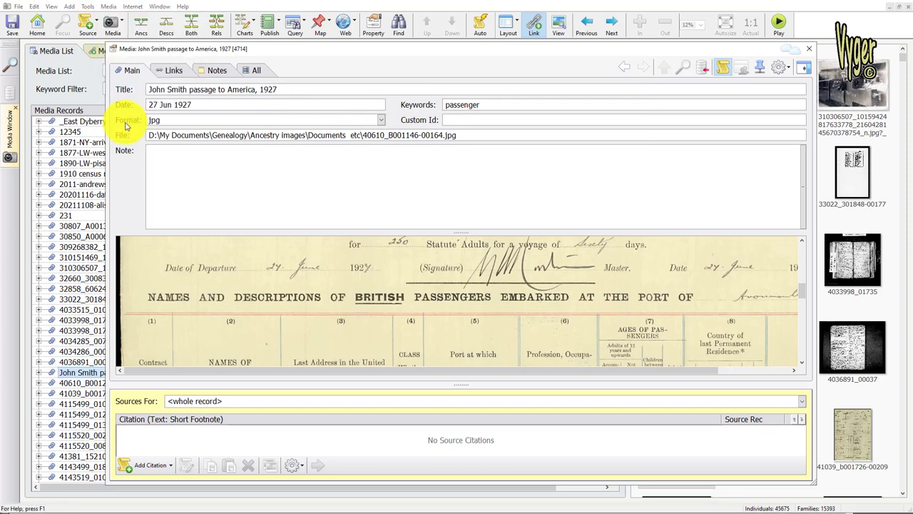
pyautogui.click(414, 301)
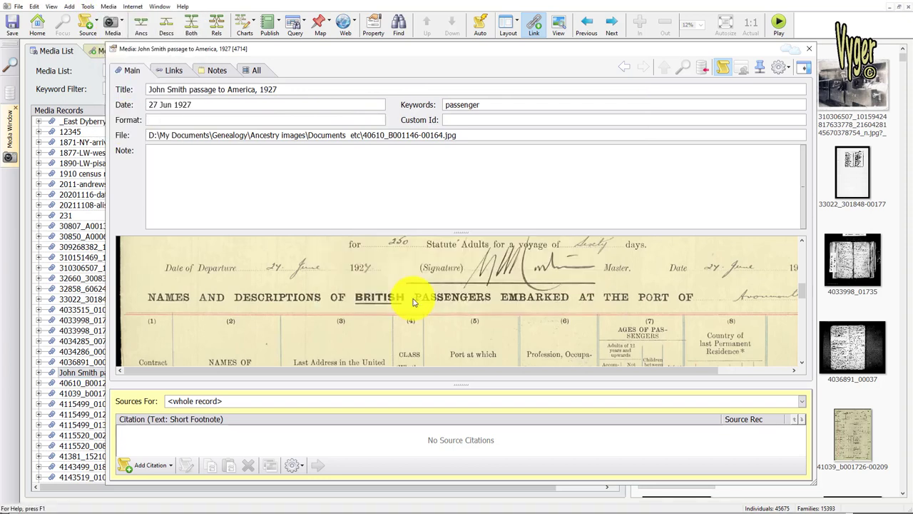
pyautogui.click(809, 53)
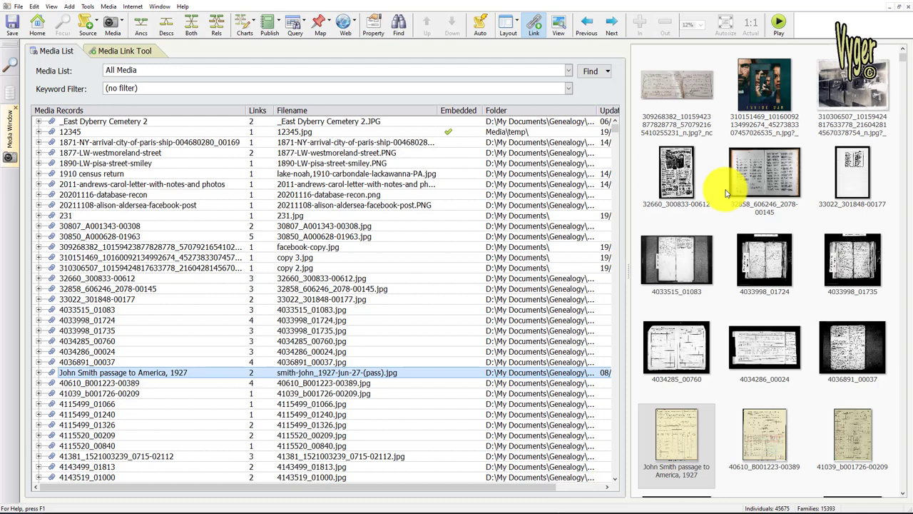
# Step: Search the McGreevy folder for kind:image and add all 45 results to the Media List
pyautogui.hotkey('alt', 'Tab')
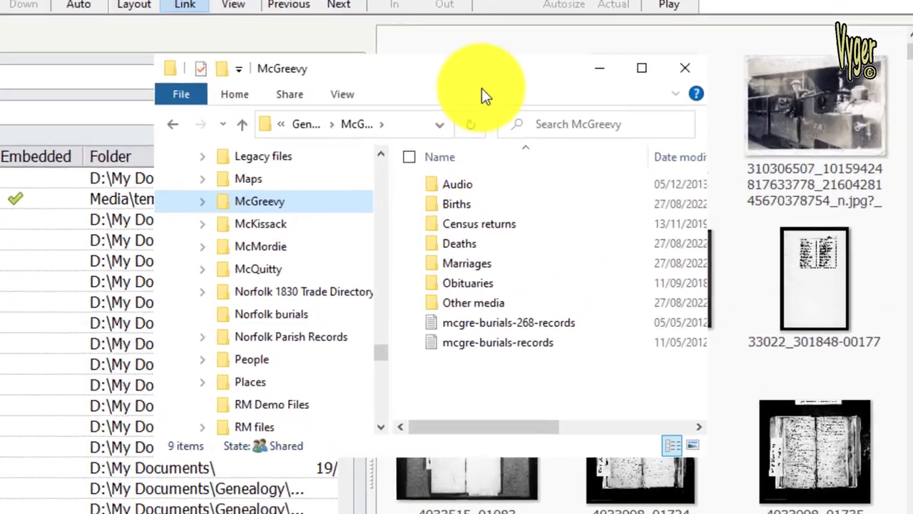
pyautogui.click(548, 124)
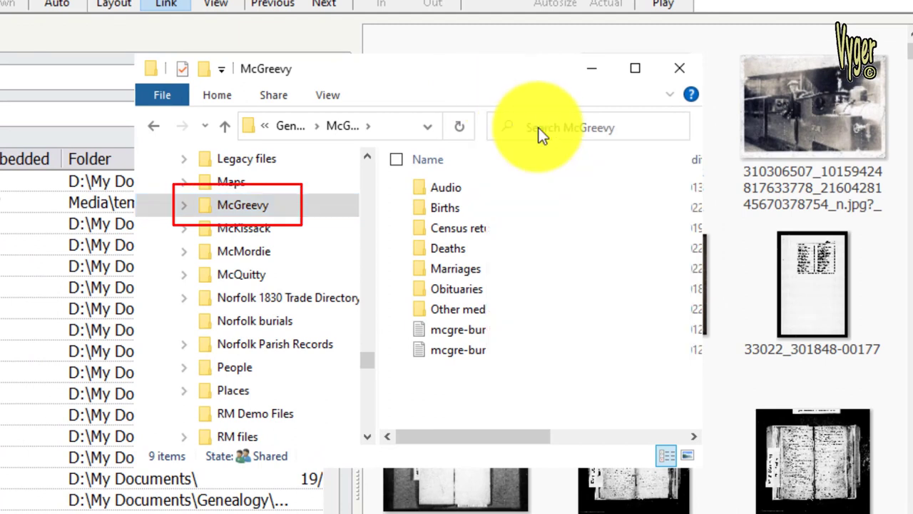
pyautogui.write('kin')
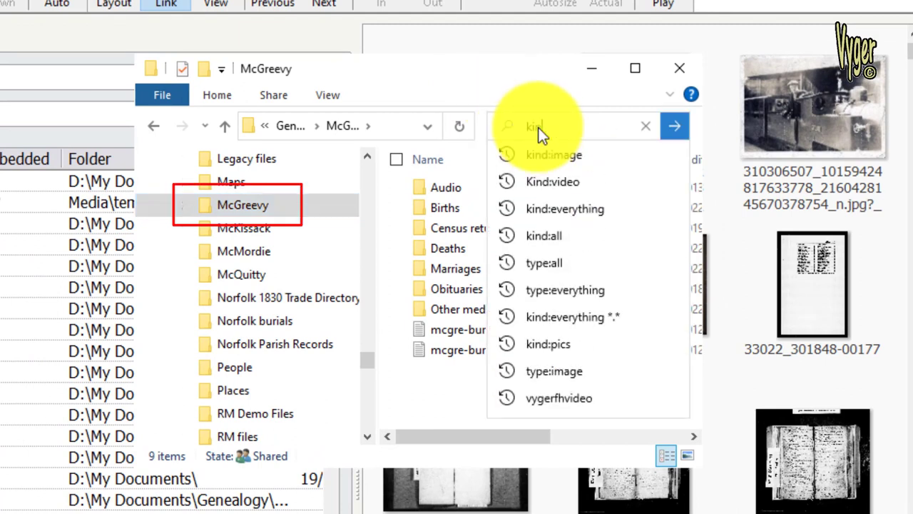
pyautogui.write('d:')
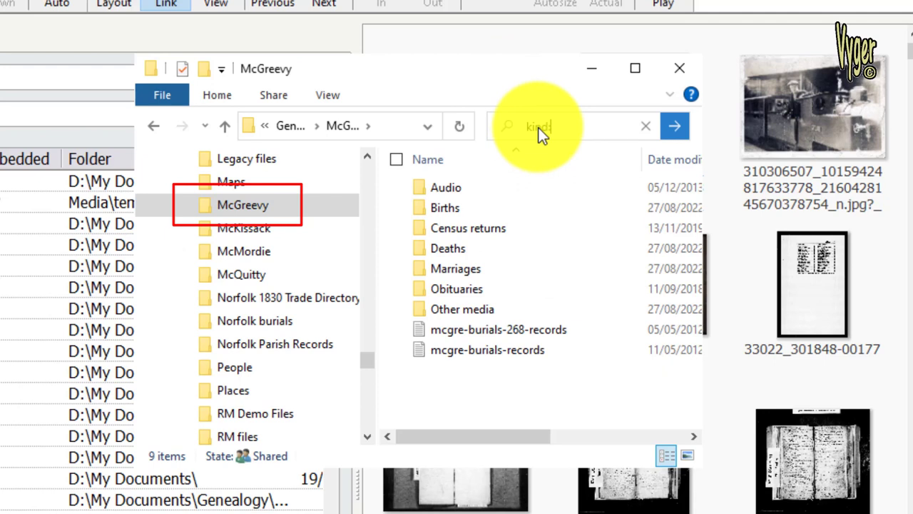
pyautogui.write('image')
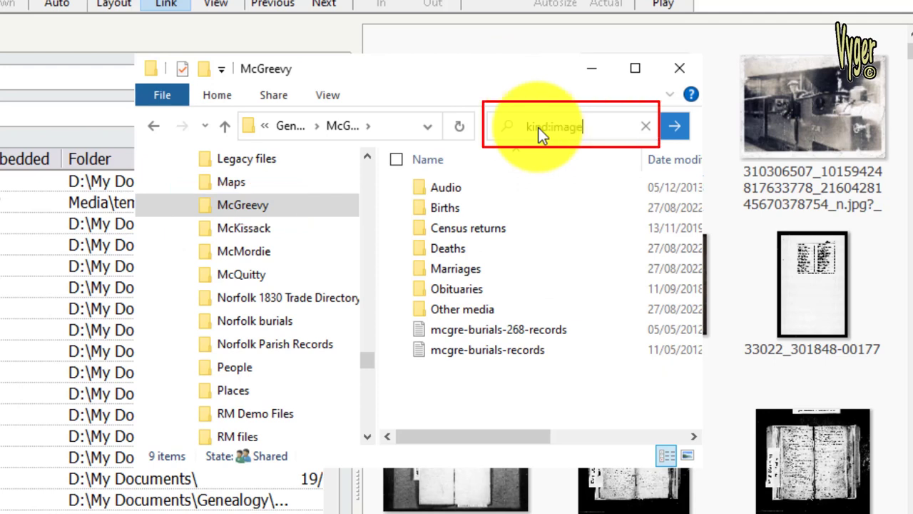
pyautogui.press('Return')
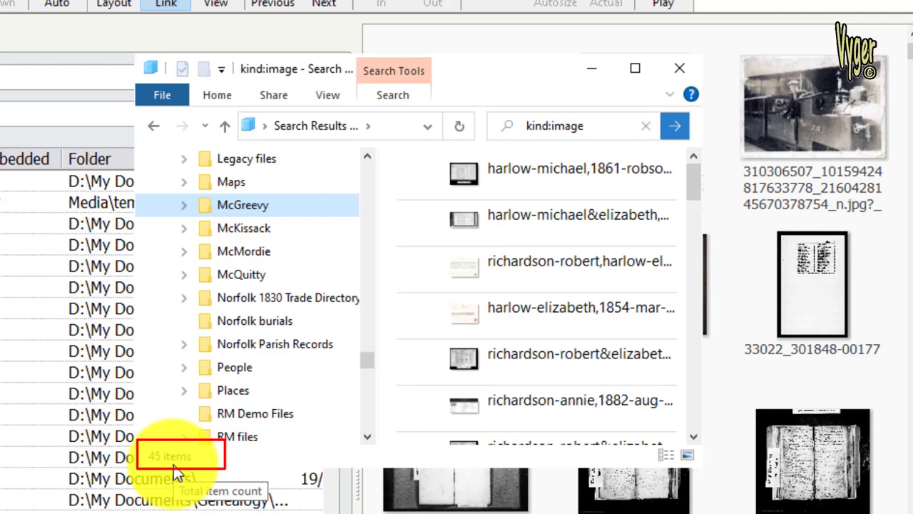
pyautogui.hotkey('ctrl', 'a')
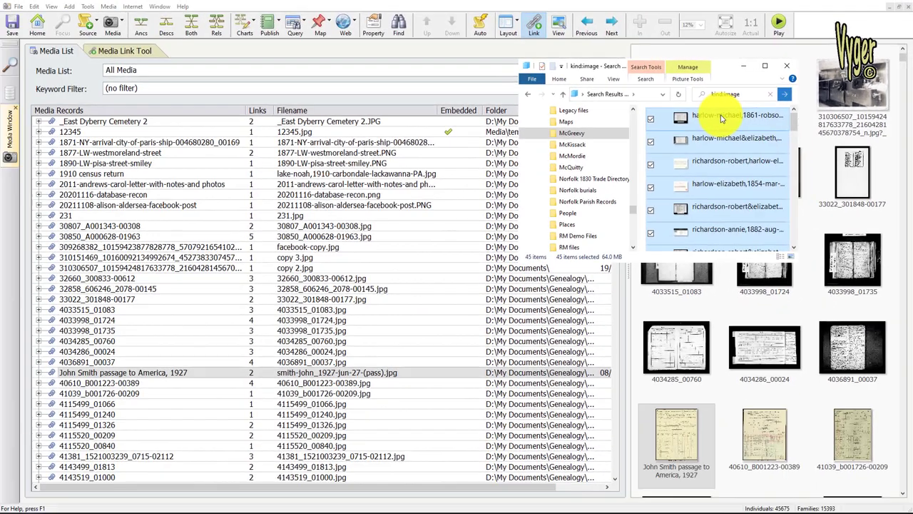
pyautogui.moveTo(721, 117); pyautogui.dragTo(343, 214)
pyautogui.click(377, 302)
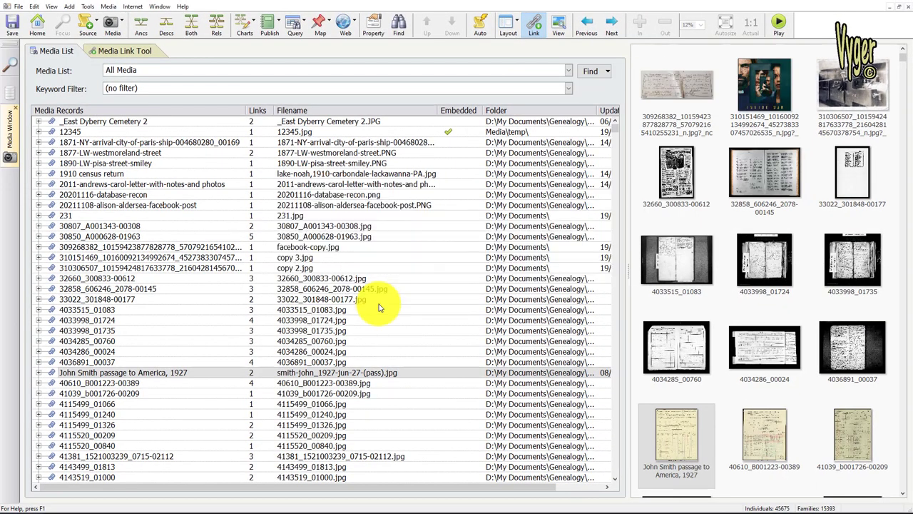
# Step: Show New/Unlinked Media and open the first unlinked census record
pyautogui.click(546, 73)
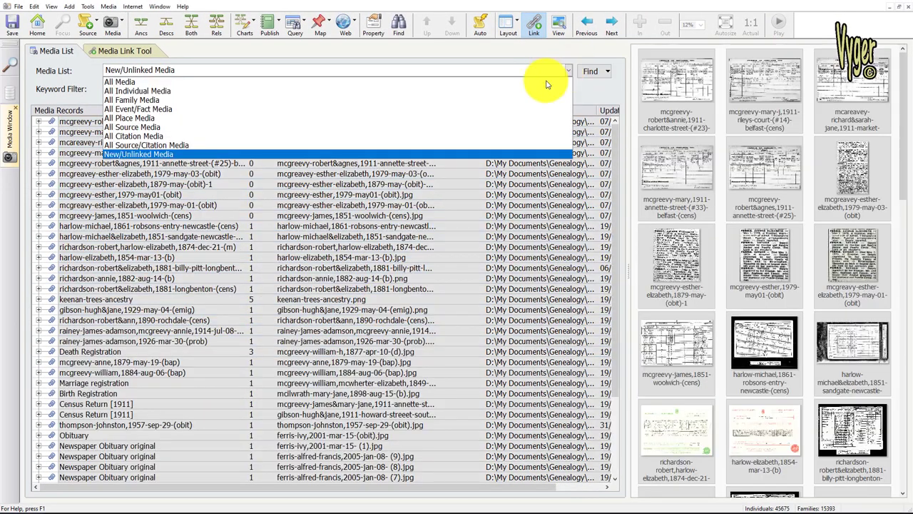
pyautogui.click(377, 154)
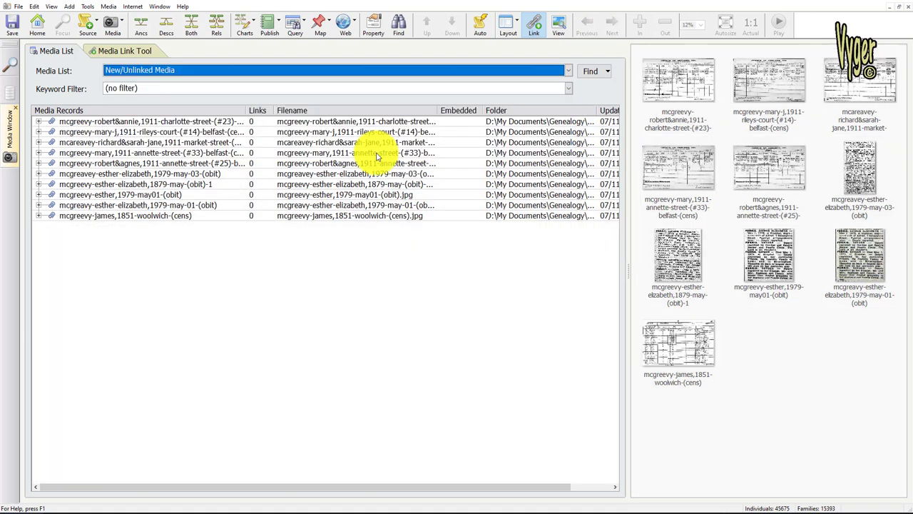
pyautogui.click(679, 82)
pyautogui.doubleClick(680, 82)
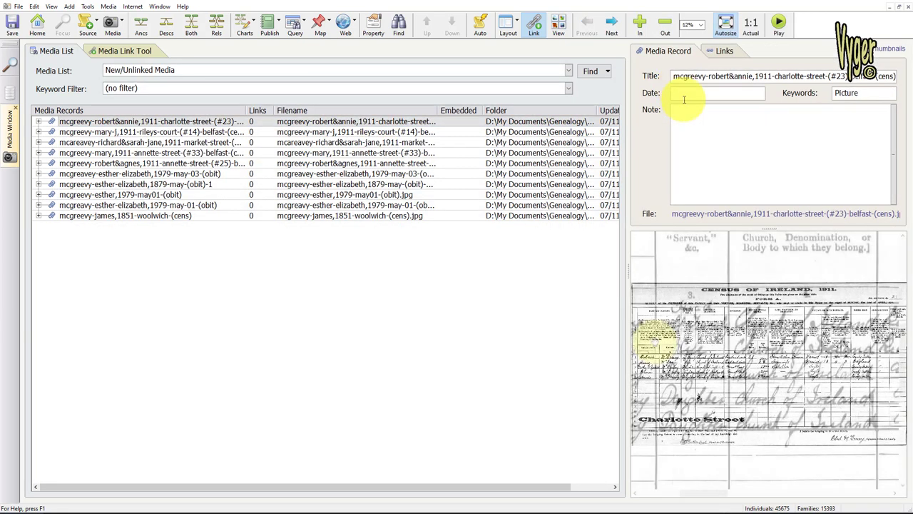
pyautogui.scroll(5, 785, 335)
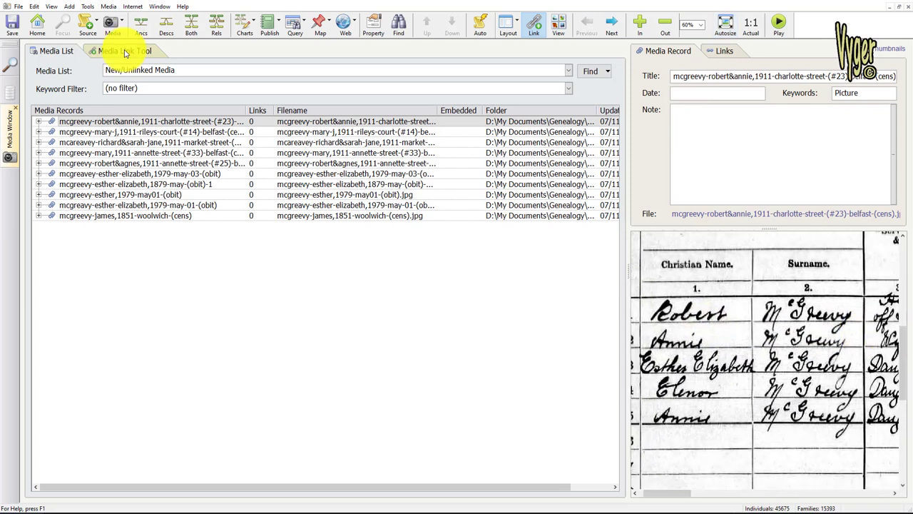
# Step: Try the Media Link Tool on a person and their child, then open Gravestone from web's keywords
pyautogui.click(124, 52)
pyautogui.click(119, 168)
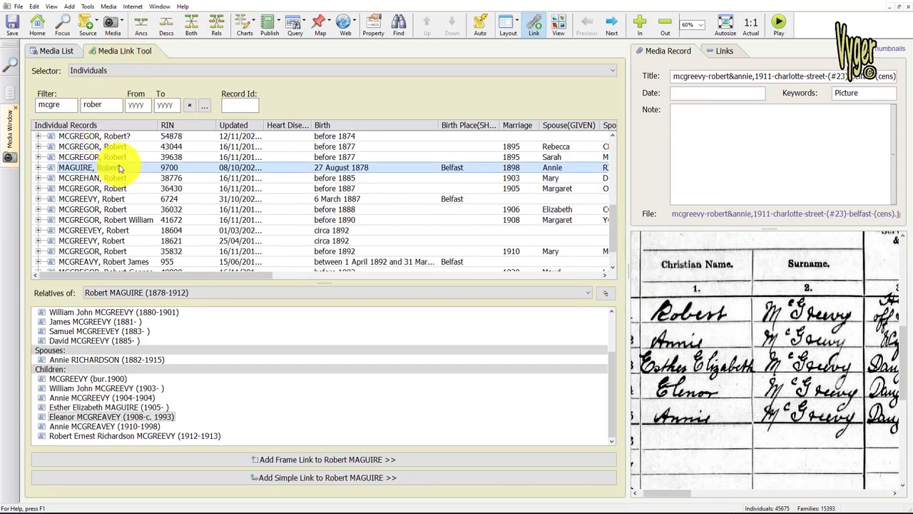
pyautogui.click(162, 417)
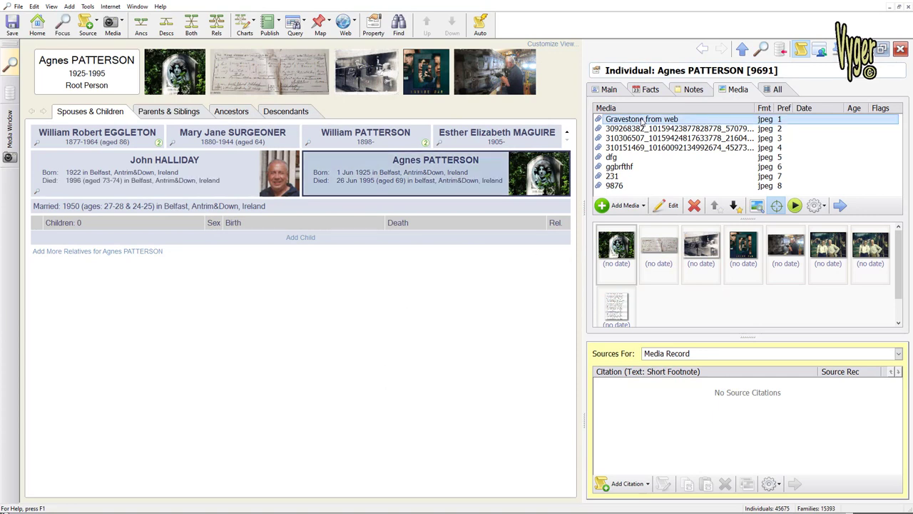
pyautogui.doubleClick(645, 121)
pyautogui.click(567, 158)
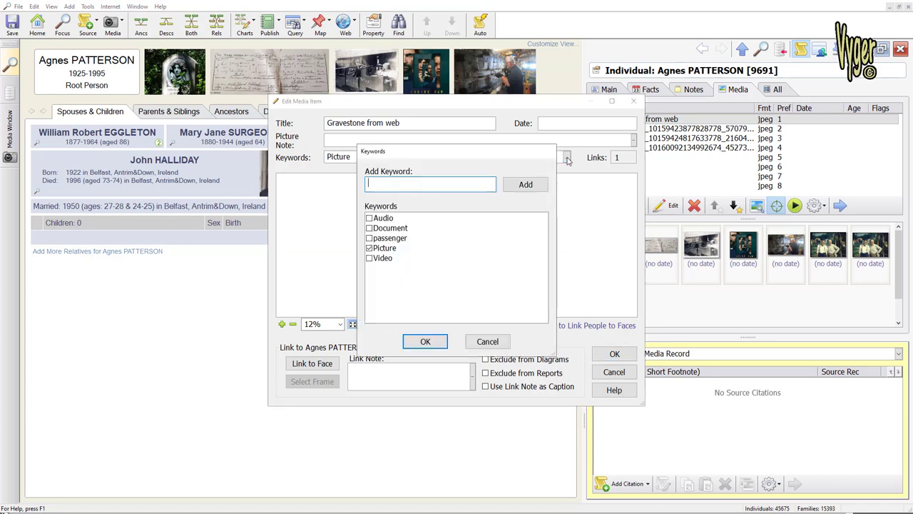
# Step: Create a Gravestone keyword and tick it on the Gravestone from web item
pyautogui.write('Gravestone')
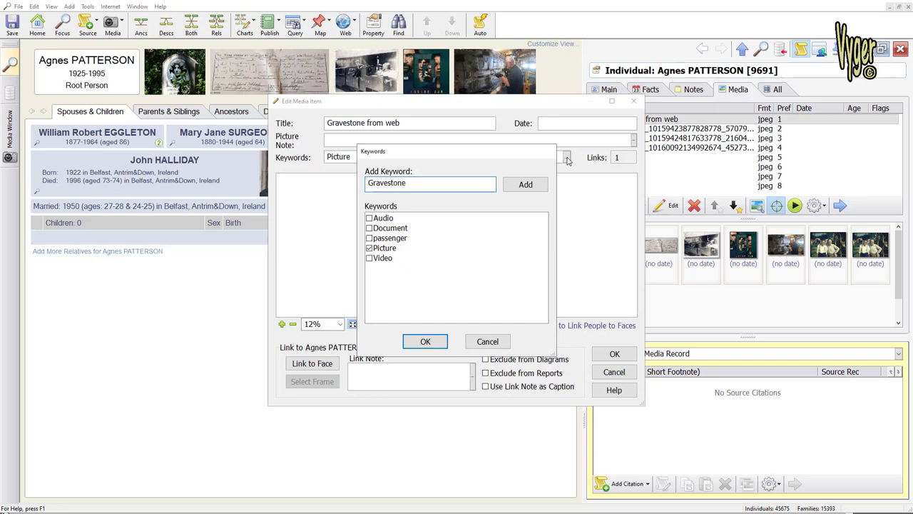
pyautogui.click(534, 186)
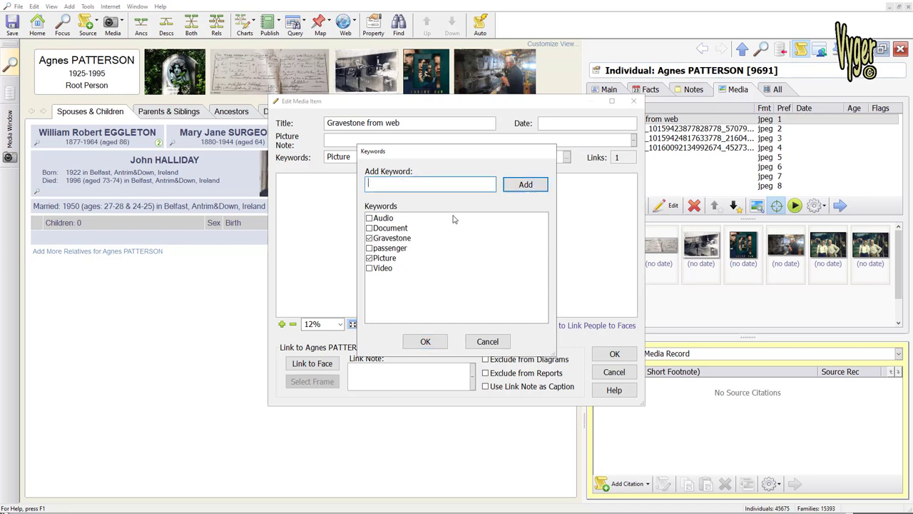
pyautogui.click(401, 241)
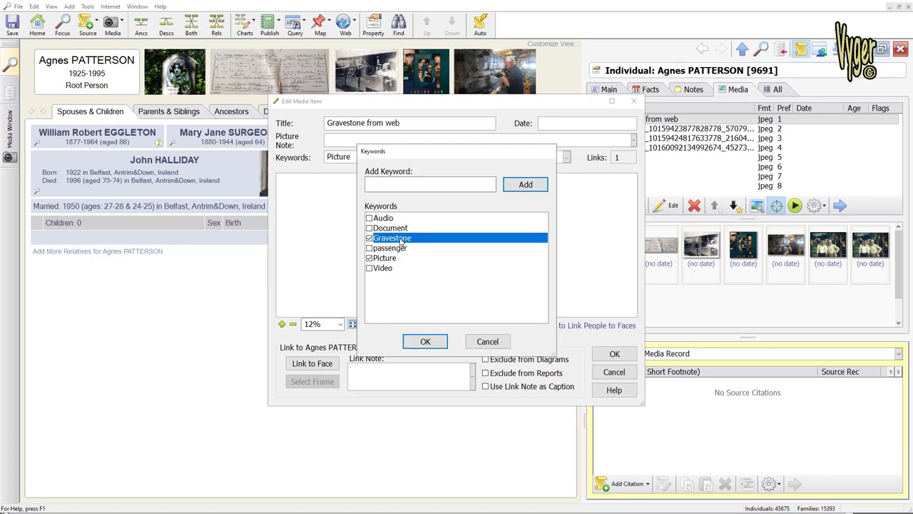
pyautogui.click(421, 343)
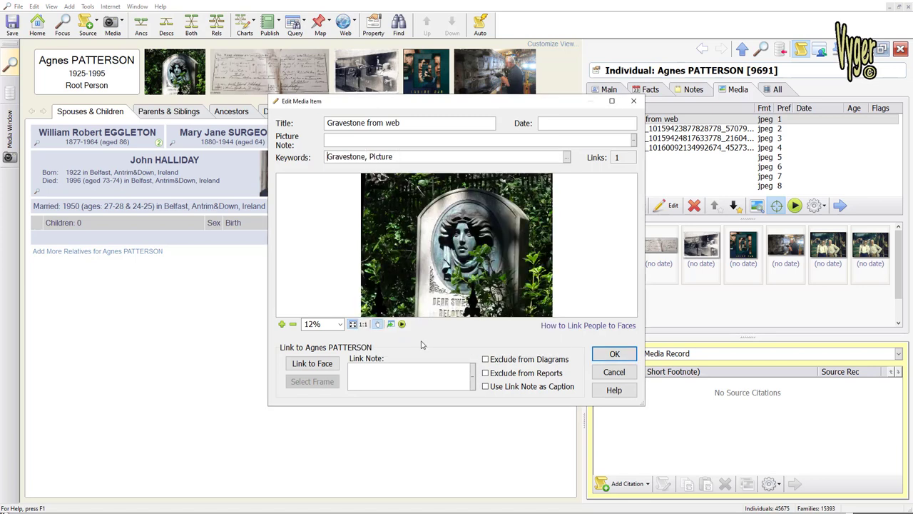
pyautogui.click(615, 354)
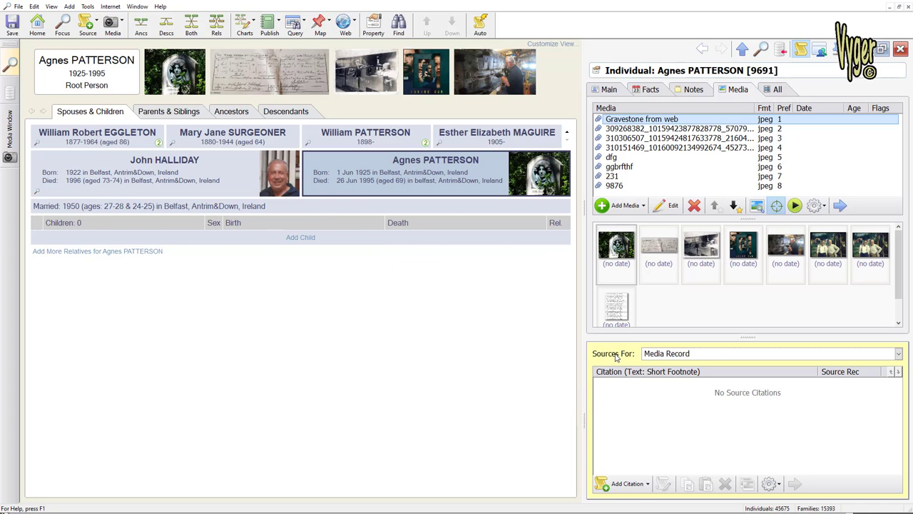
pyautogui.click(112, 25)
pyautogui.click(152, 88)
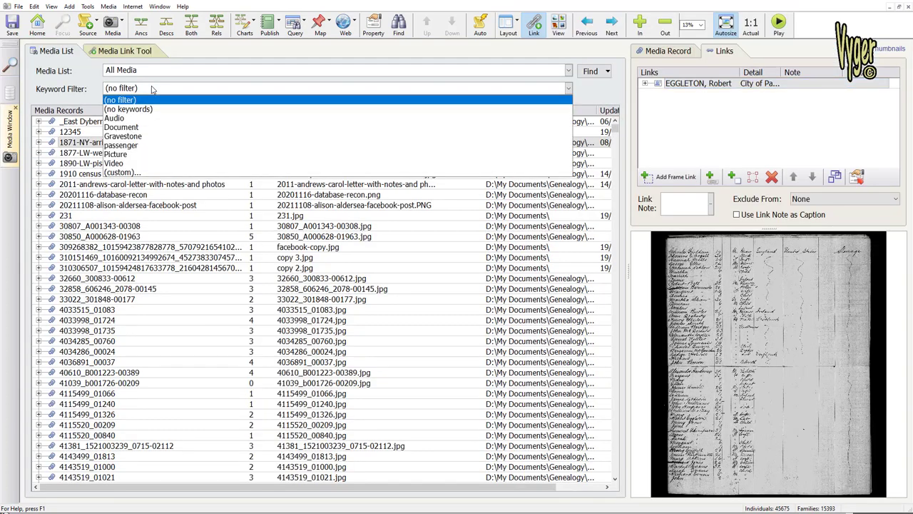
# Step: Apply a custom keyword filter showing only Gravestone, unticking Audio, Document, passenger, Picture, Video and no-keyword
pyautogui.click(141, 175)
pyautogui.click(372, 207)
pyautogui.click(372, 217)
pyautogui.click(373, 237)
pyautogui.click(373, 247)
pyautogui.click(373, 257)
pyautogui.click(372, 267)
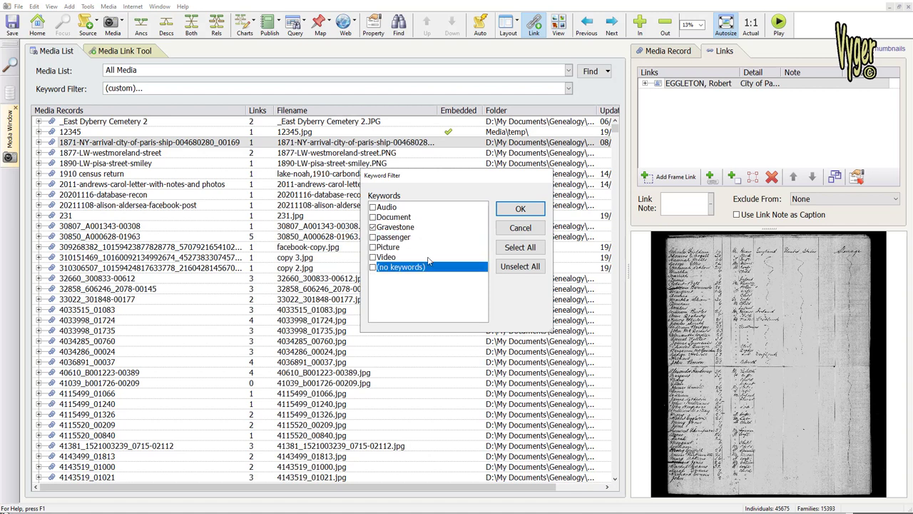
pyautogui.click(520, 208)
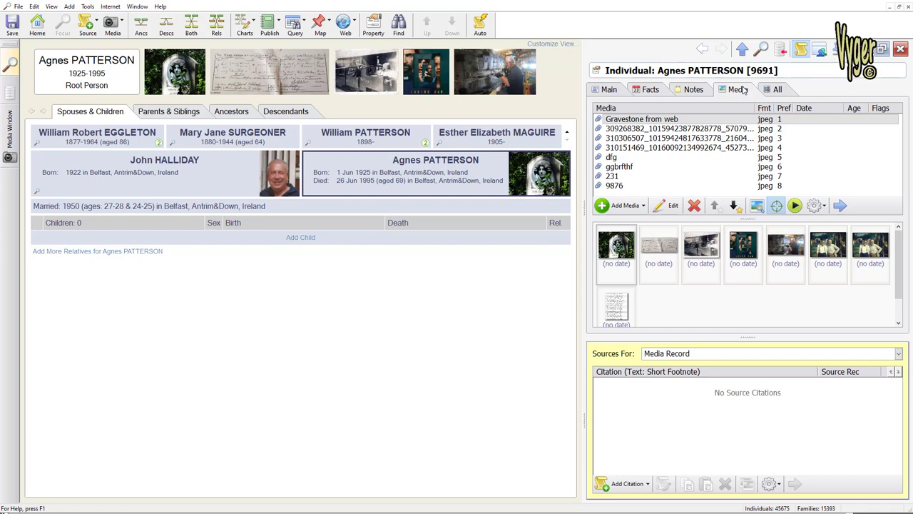
# Step: Move the root person's second media item up to first place
pyautogui.click(677, 130)
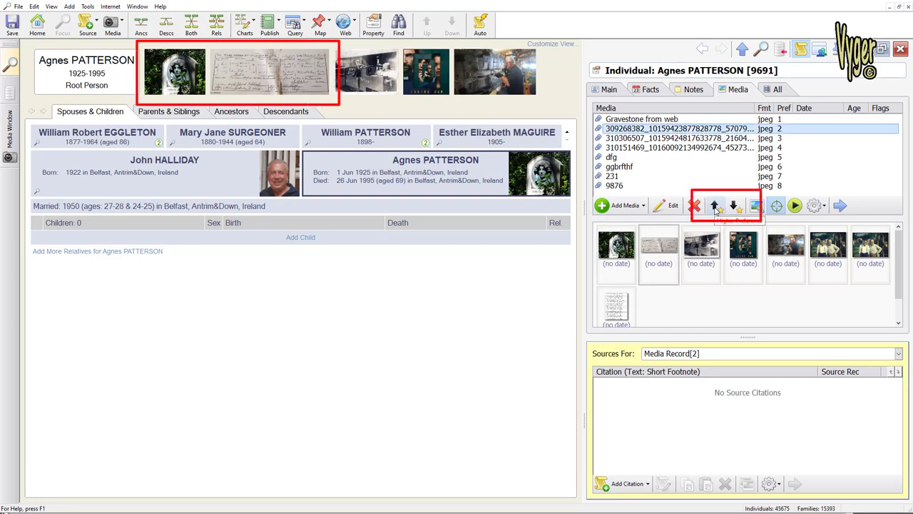
pyautogui.click(716, 206)
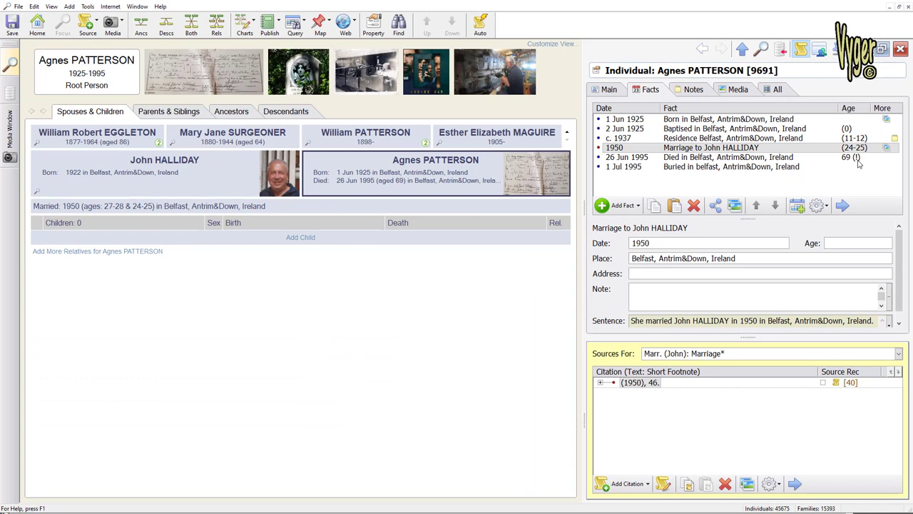
# Step: Show the Marriage fact's media including source and citation media, then view the Baptised fact's media
pyautogui.click(828, 207)
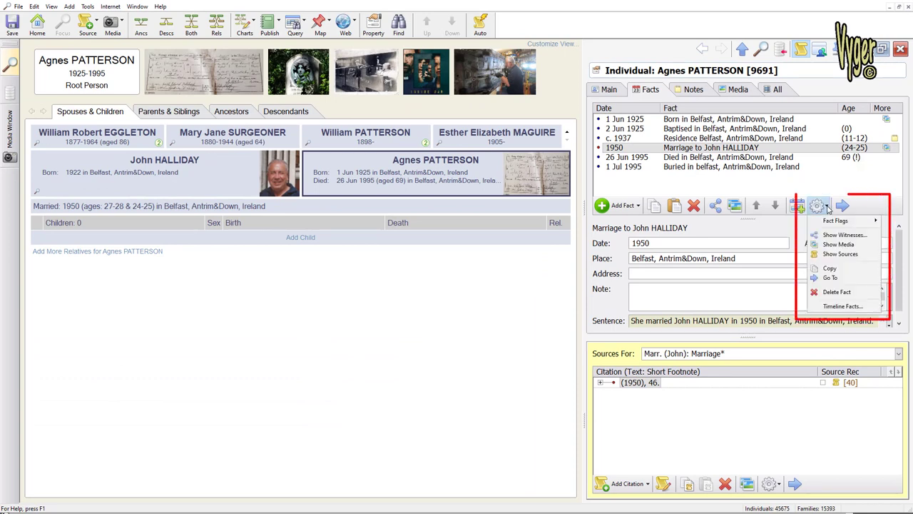
pyautogui.click(835, 245)
pyautogui.click(250, 211)
pyautogui.click(249, 236)
pyautogui.click(278, 185)
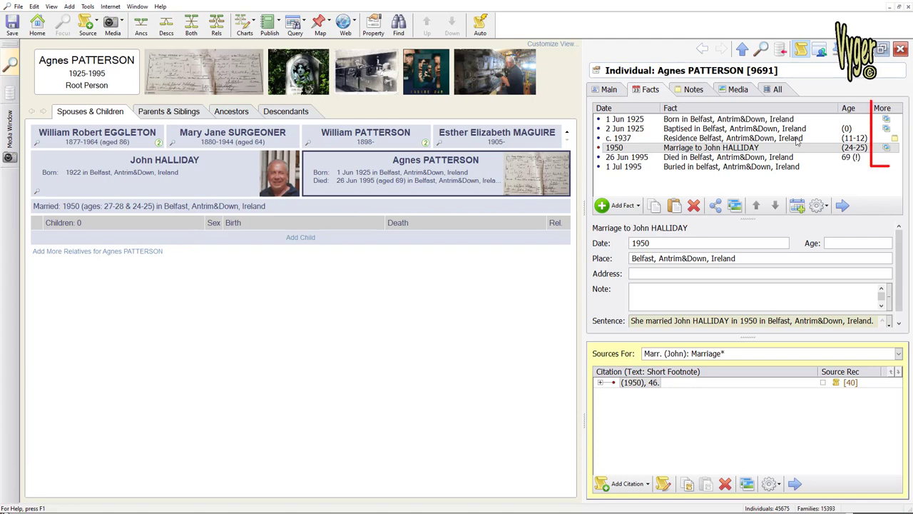
pyautogui.click(888, 129)
pyautogui.click(888, 130)
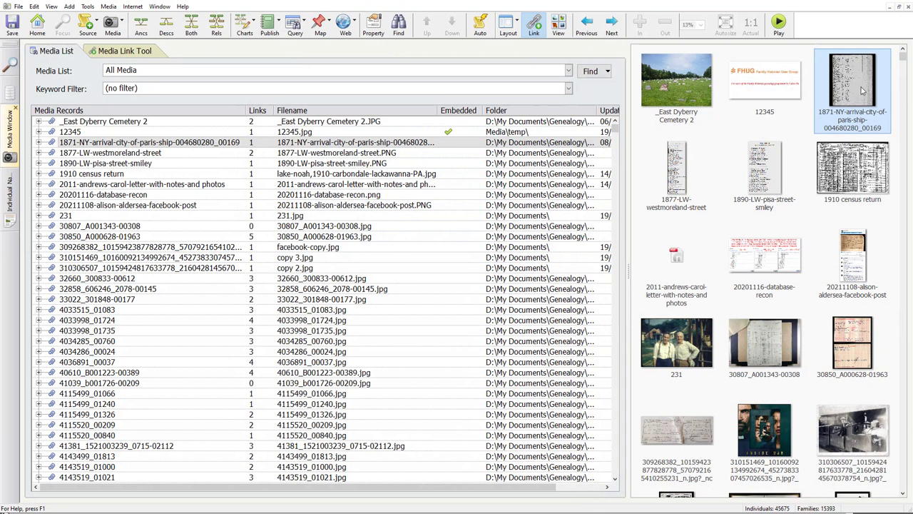
# Step: Open the 1871 ship arrival media record and follow its link to Robert EGGLETON's record
pyautogui.doubleClick(862, 90)
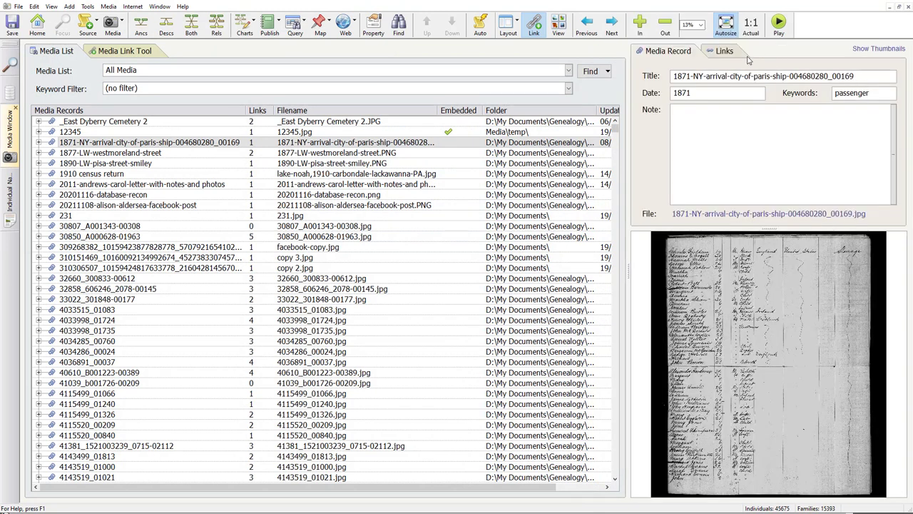
pyautogui.click(725, 51)
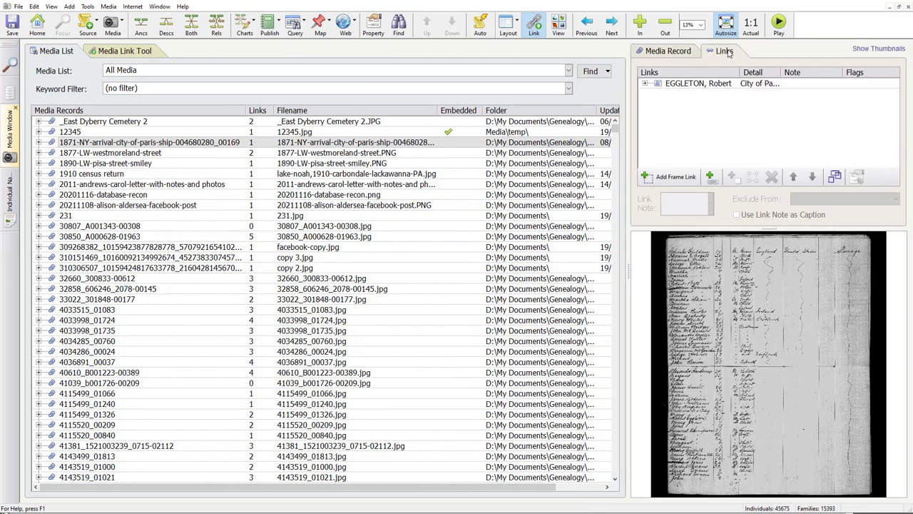
pyautogui.doubleClick(728, 88)
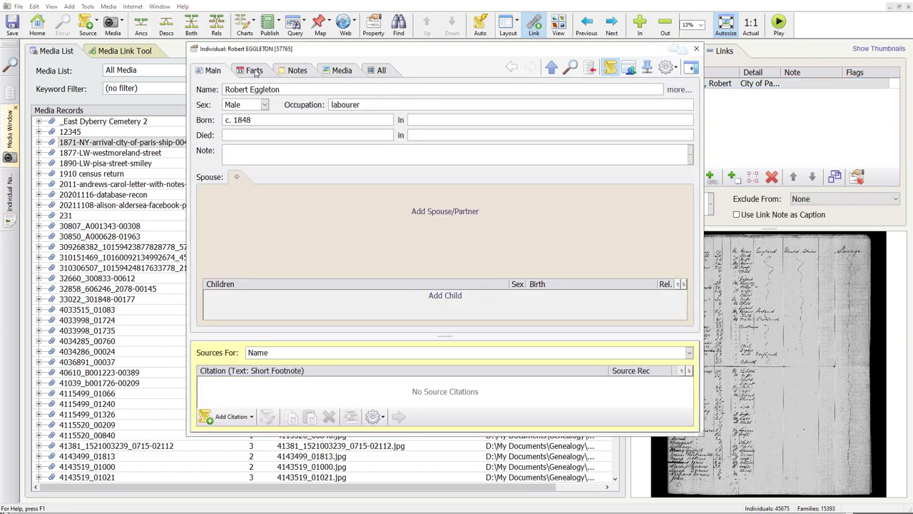
# Step: Check that Robert's 1871 Arrival fact shows attached media, then close his record
pyautogui.click(255, 72)
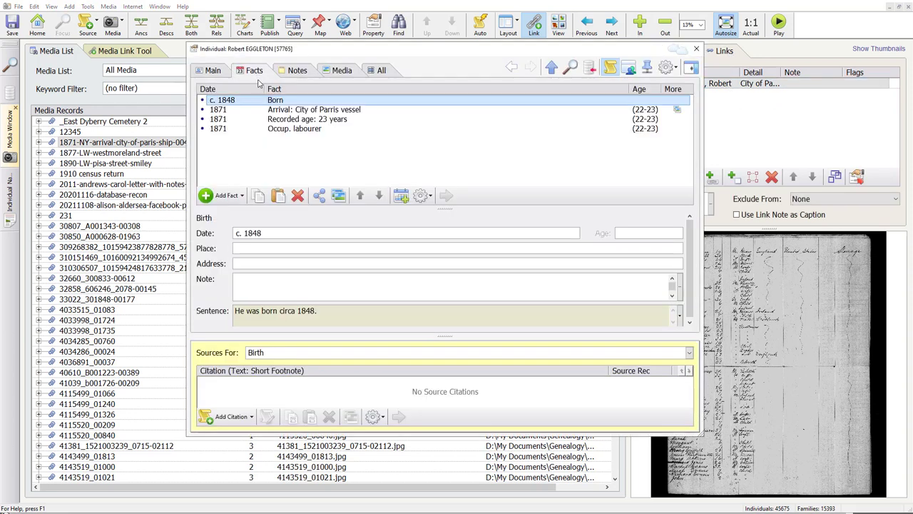
pyautogui.click(285, 112)
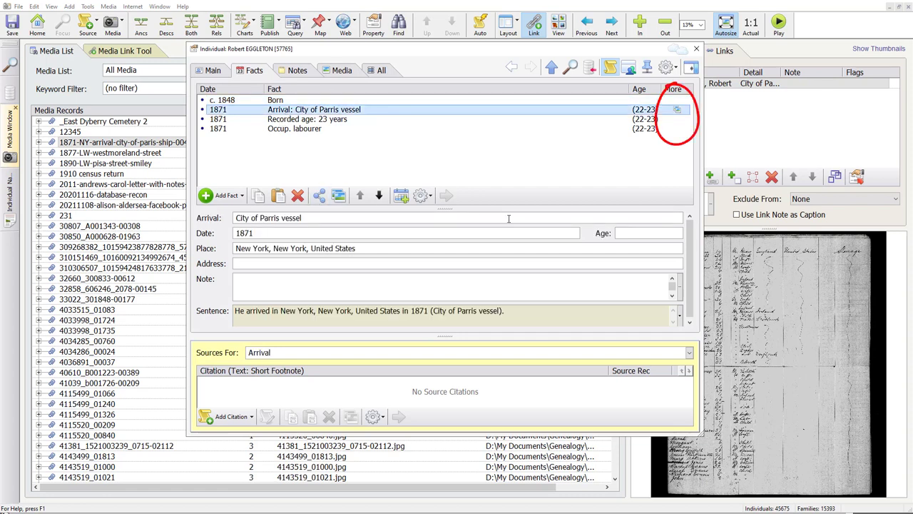
pyautogui.click(697, 52)
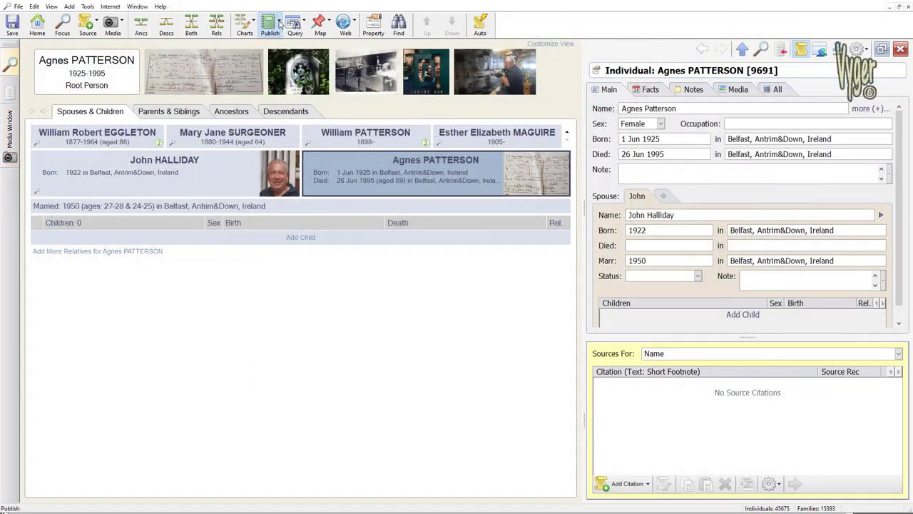
pyautogui.click(273, 26)
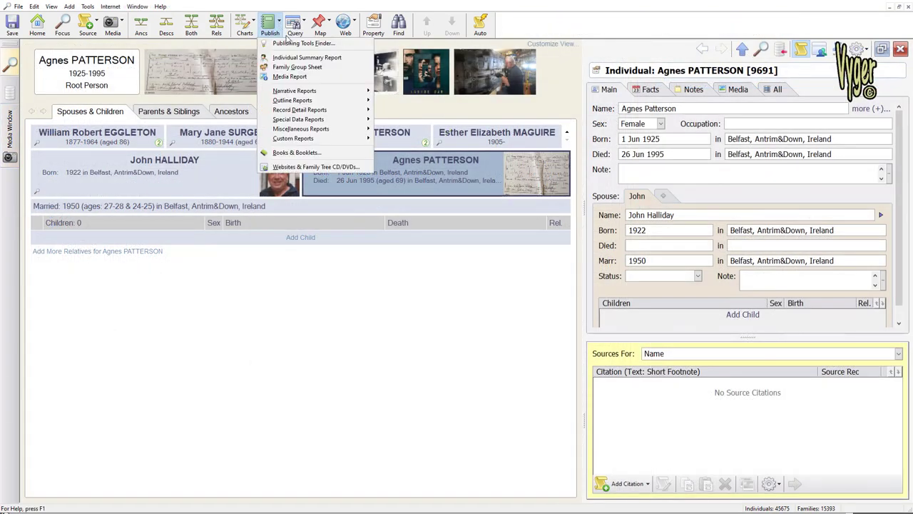
pyautogui.moveTo(325, 93)
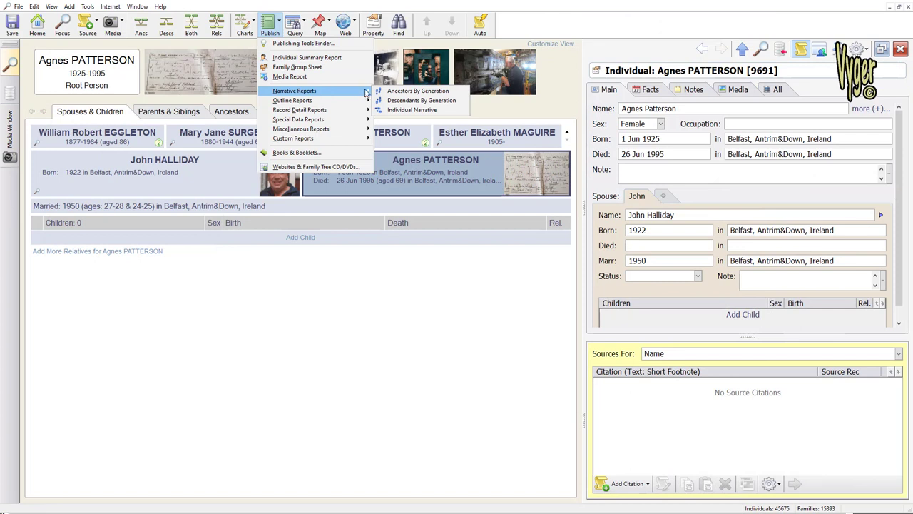
pyautogui.click(403, 111)
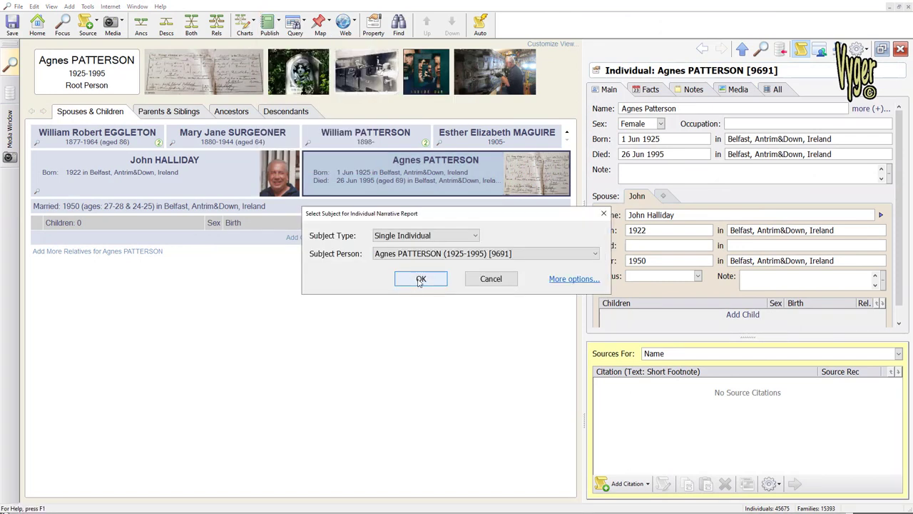
pyautogui.click(419, 280)
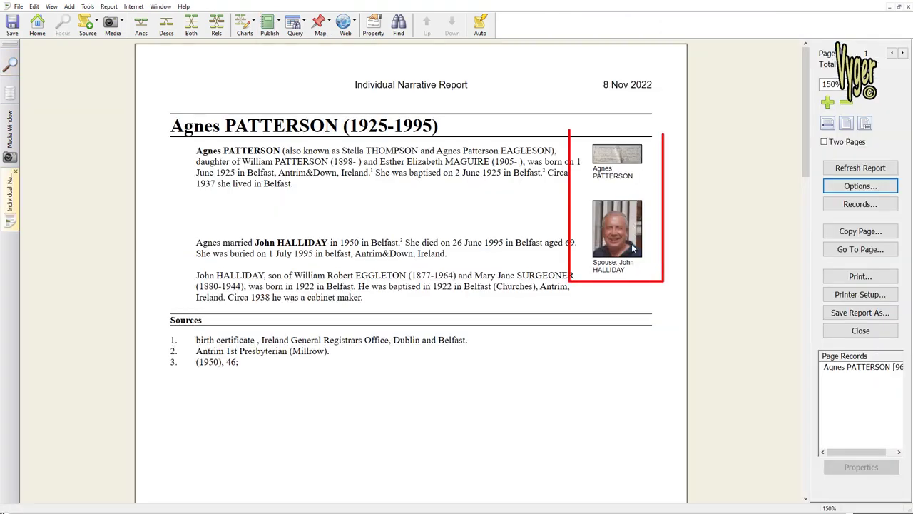
# Step: In the report options, include pictures for both facts and places
pyautogui.click(868, 189)
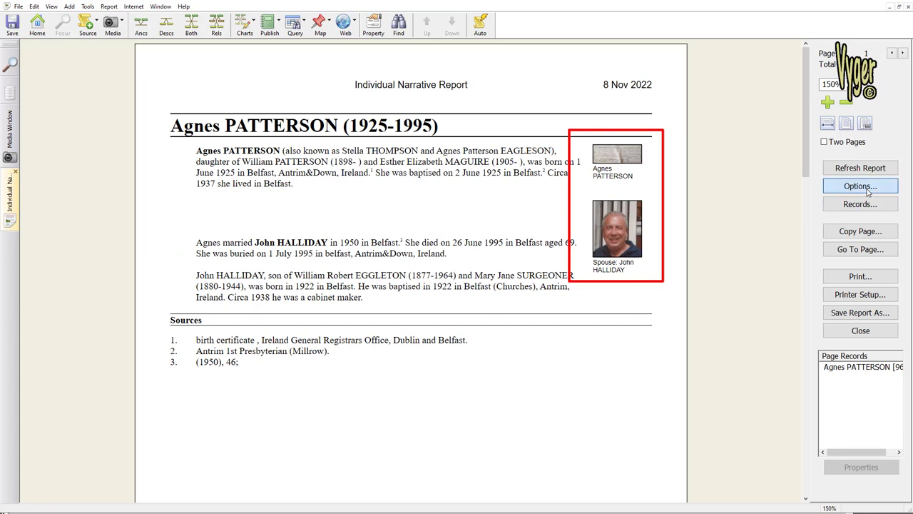
pyautogui.click(290, 115)
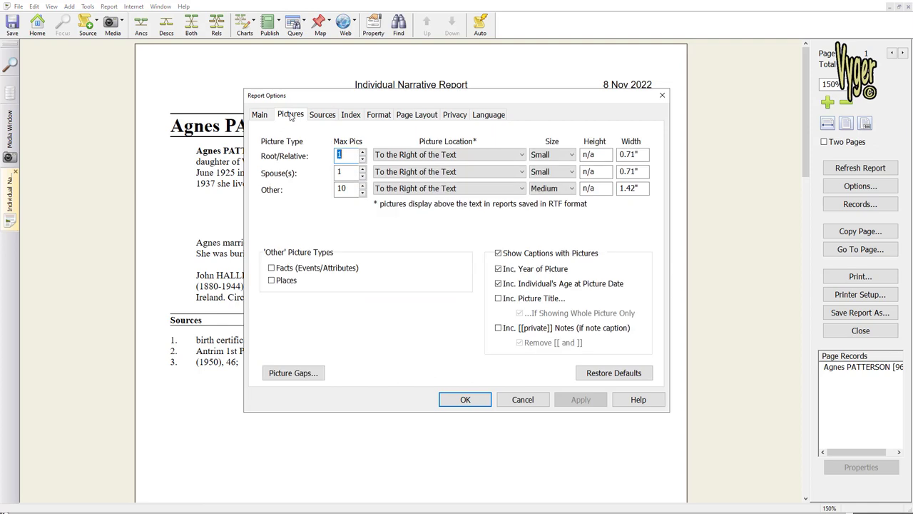
pyautogui.click(454, 404)
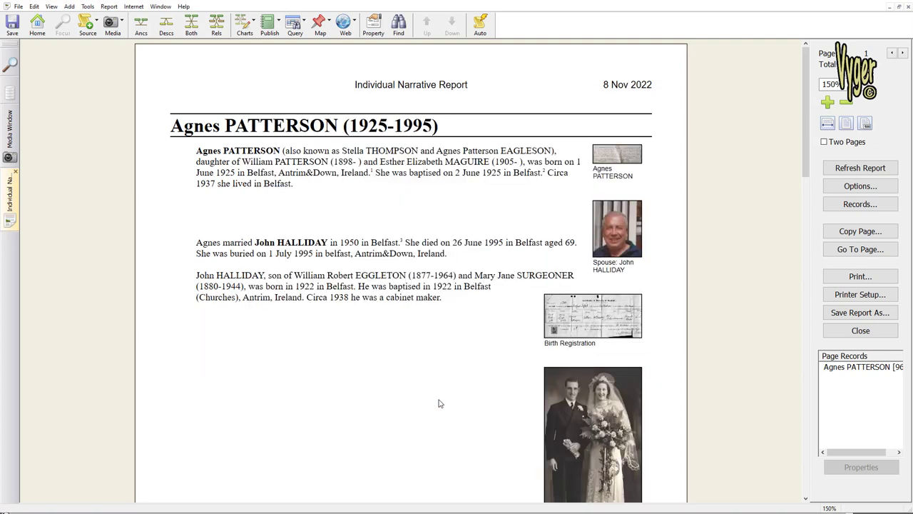
pyautogui.scroll(-2, 474, 386)
pyautogui.scroll(-2, 474, 387)
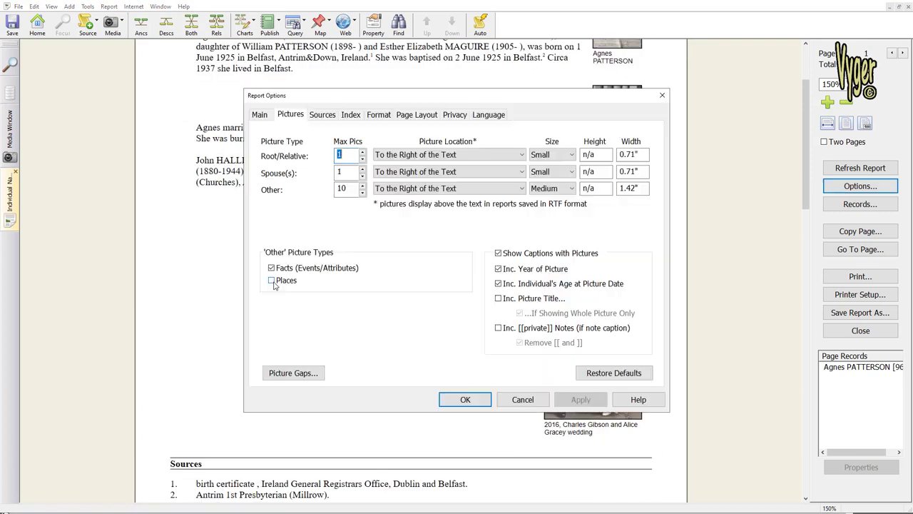
pyautogui.click(271, 280)
pyautogui.click(452, 401)
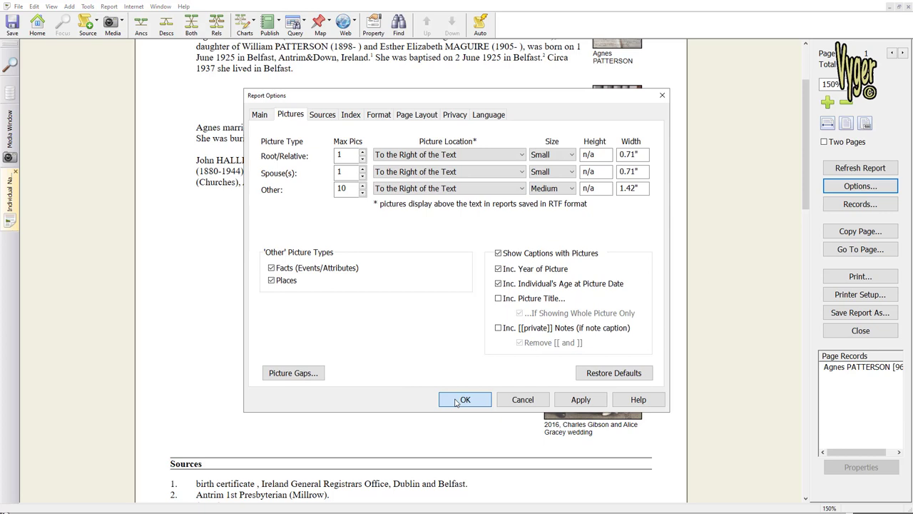
pyautogui.scroll(-3, 482, 267)
pyautogui.scroll(-12, 482, 267)
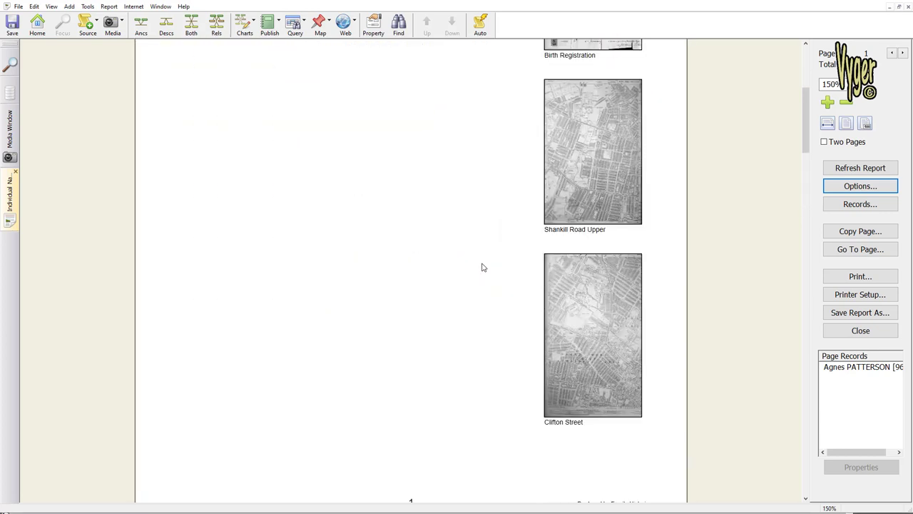
pyautogui.scroll(-15, 481, 267)
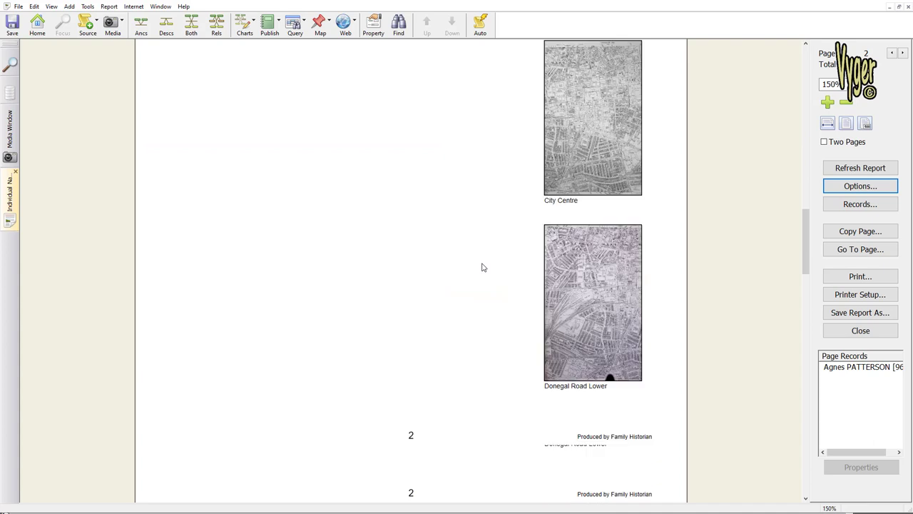
pyautogui.scroll(-6, 482, 267)
pyautogui.press('Return')
# Step: Render the report in German (DEU), then close it
pyautogui.click(427, 165)
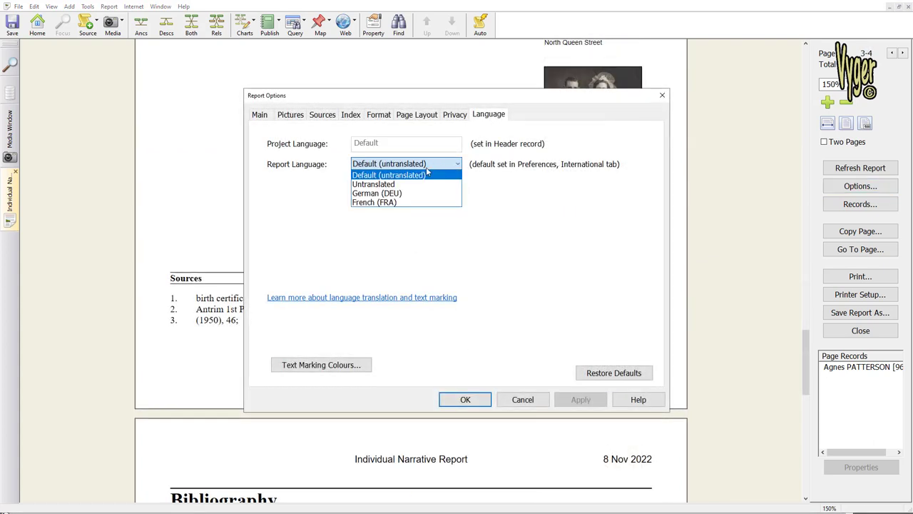
pyautogui.click(398, 200)
pyautogui.press('Return')
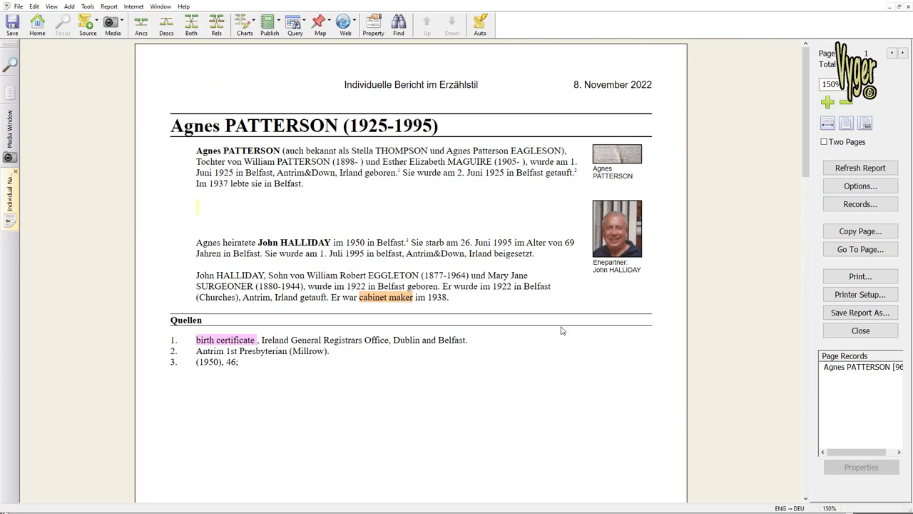
pyautogui.click(861, 330)
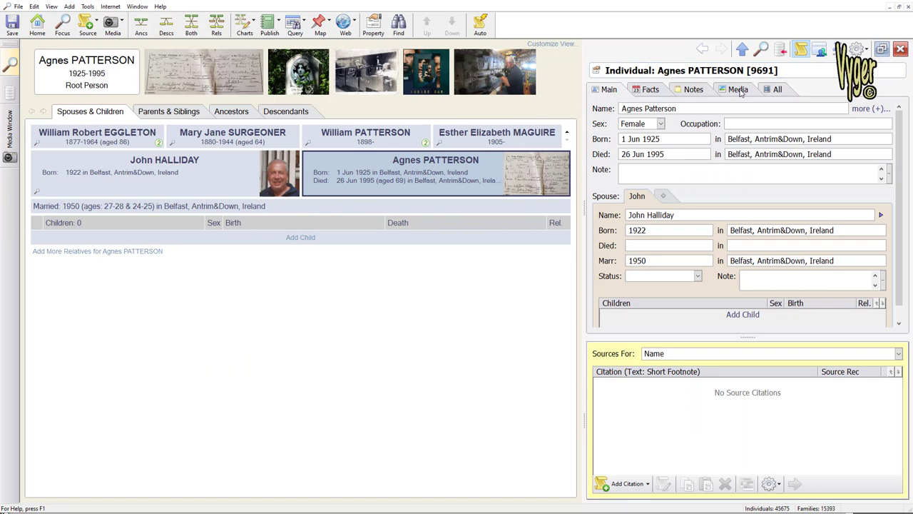
# Step: Copy the Gravestone from web media link and paste it under Agnes's Burial fact
pyautogui.click(739, 93)
pyautogui.click(776, 92)
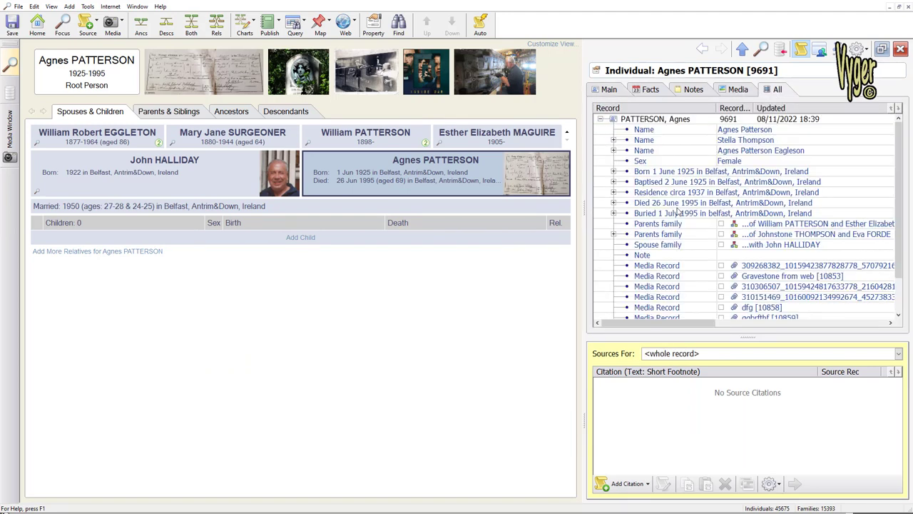
pyautogui.scroll(-2, 677, 213)
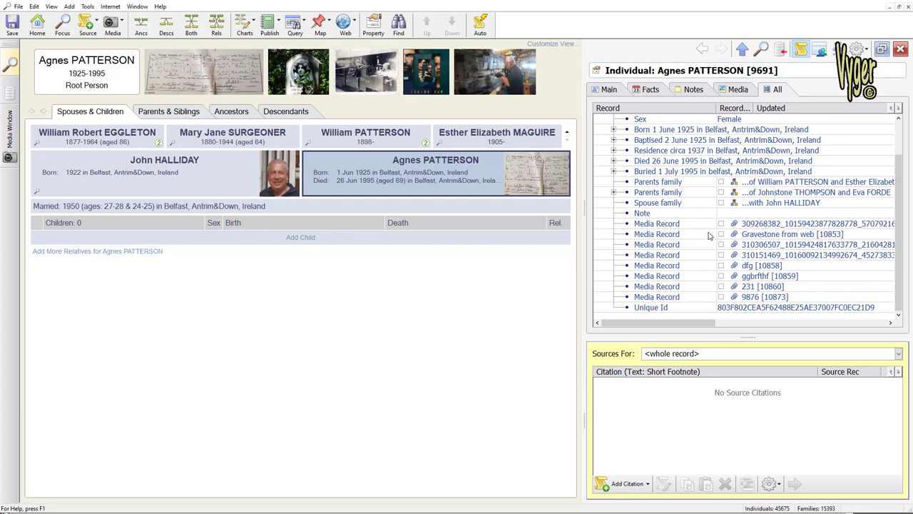
pyautogui.click(672, 235)
pyautogui.rightClick(672, 236)
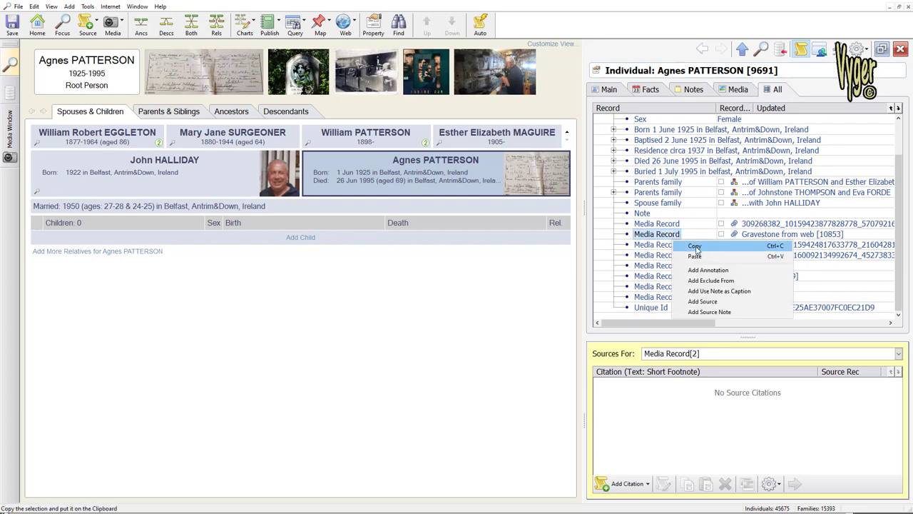
pyautogui.click(697, 248)
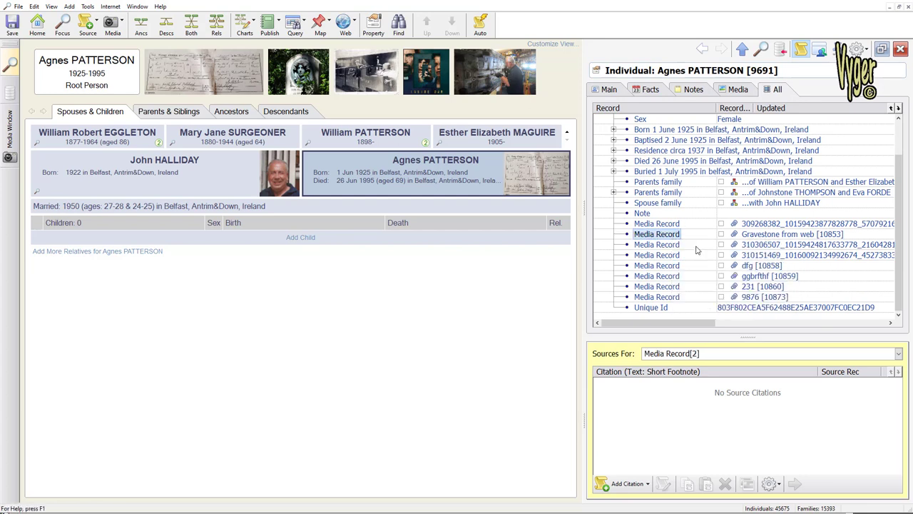
pyautogui.click(666, 171)
pyautogui.rightClick(666, 172)
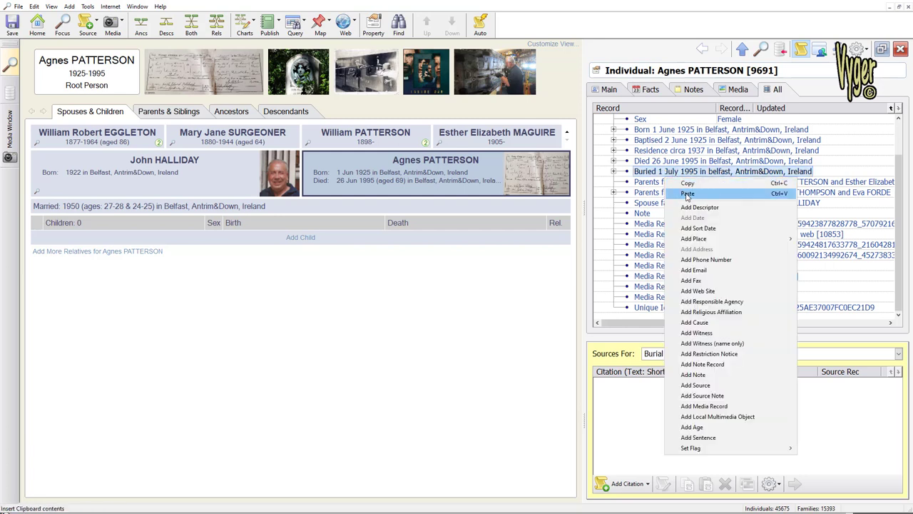
pyautogui.click(688, 193)
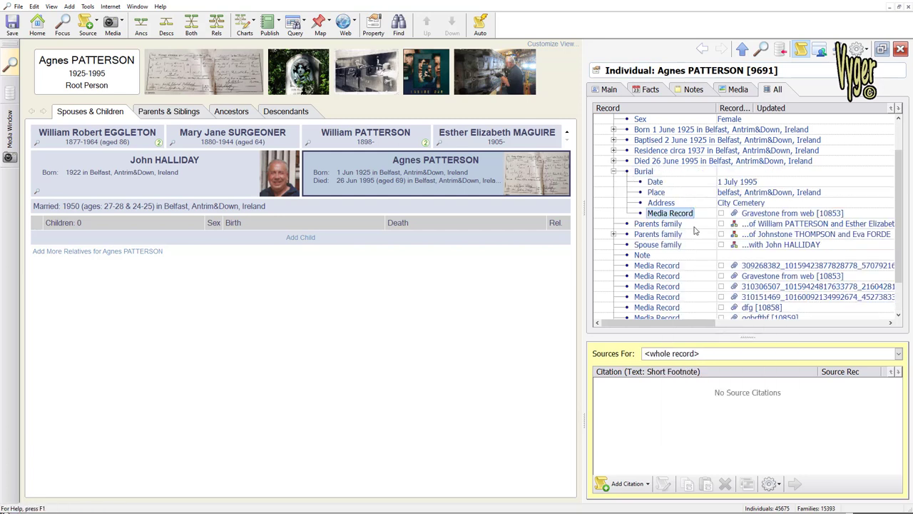
# Step: Delete the original record-level Gravestone from web media link and confirm
pyautogui.click(674, 279)
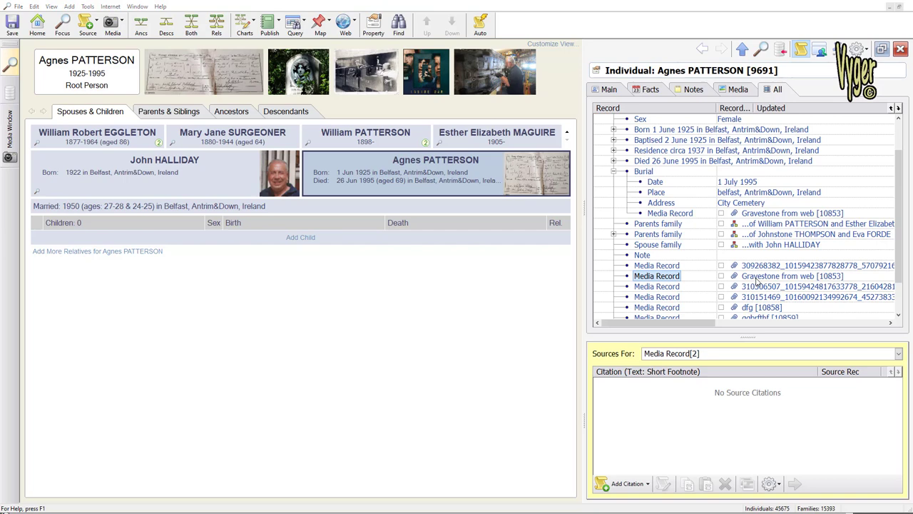
pyautogui.press('Delete')
pyautogui.click(484, 275)
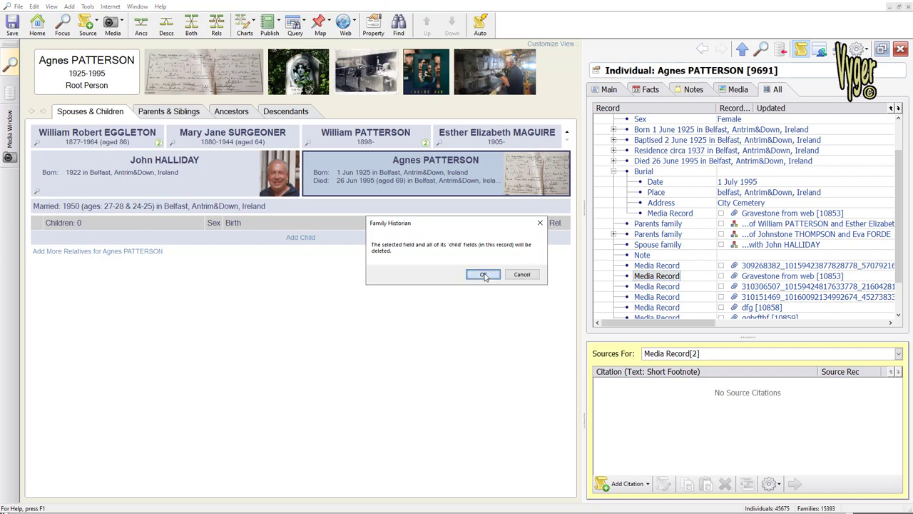